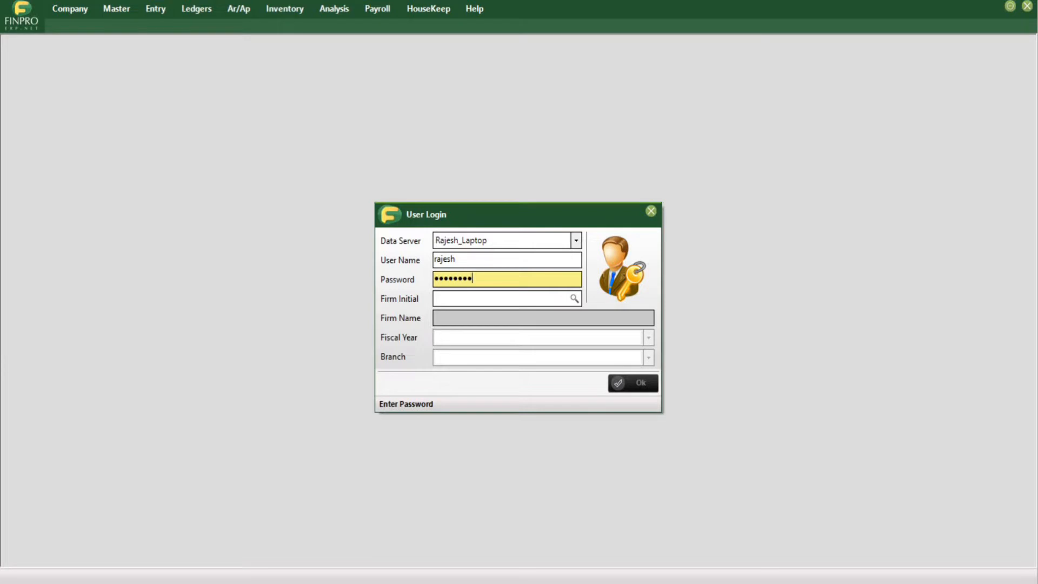
Complete the login by confirming the account password and choosing the firm ECPL, Evaluation Trading Pvt. Ltd.
key(Return)
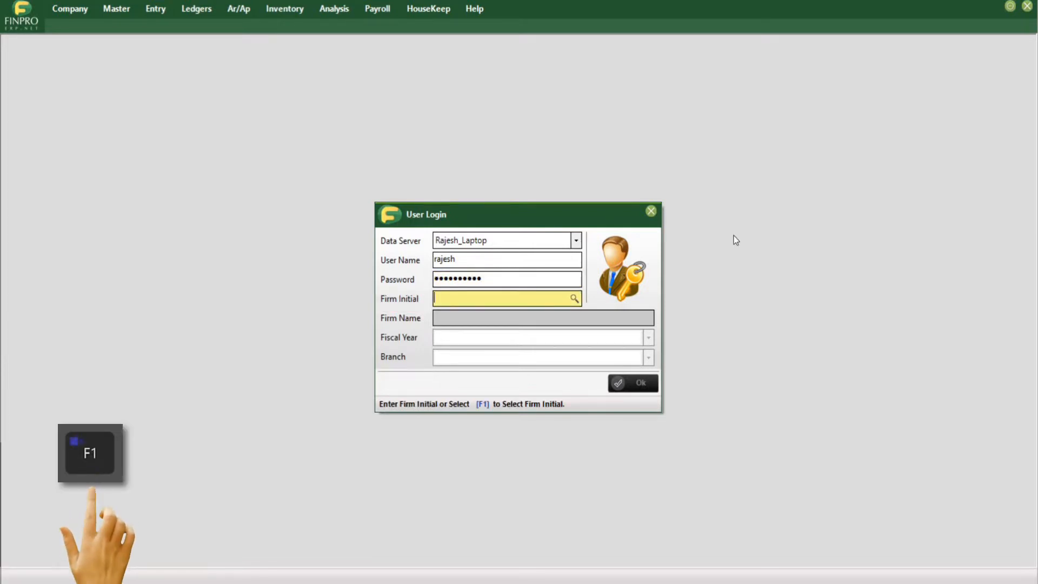
key(F1)
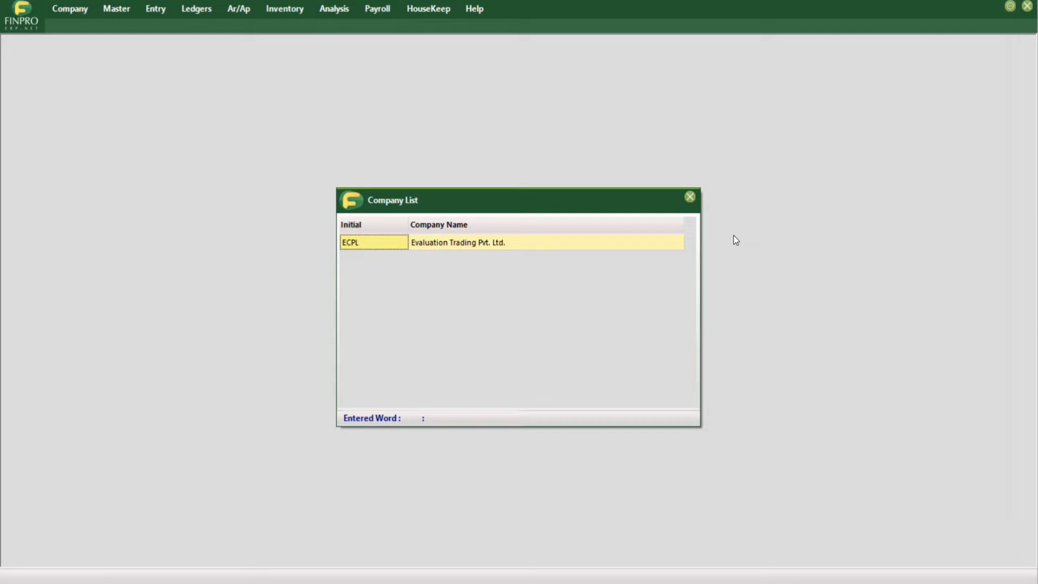
key(Return)
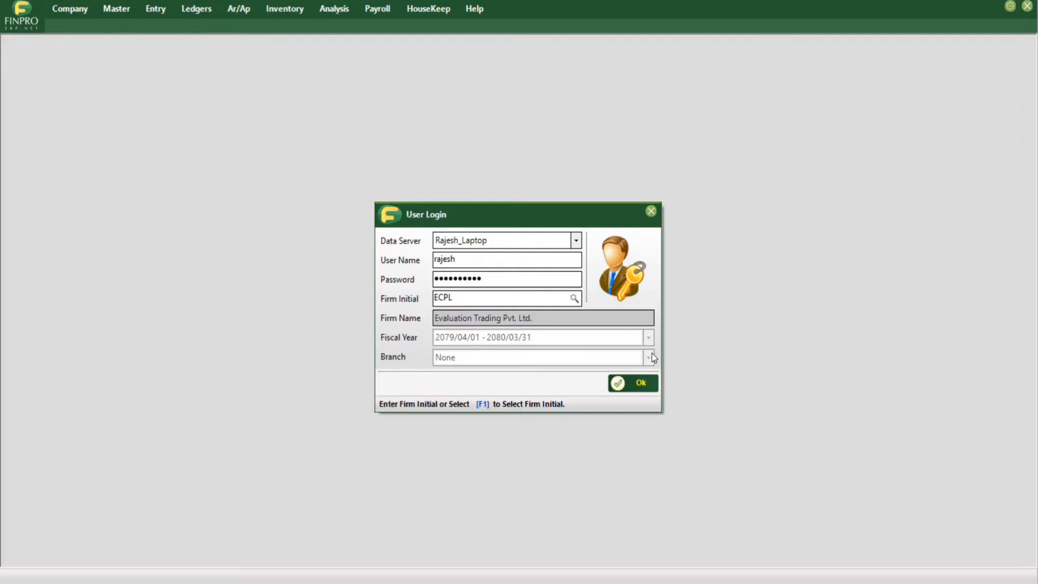
click(643, 385)
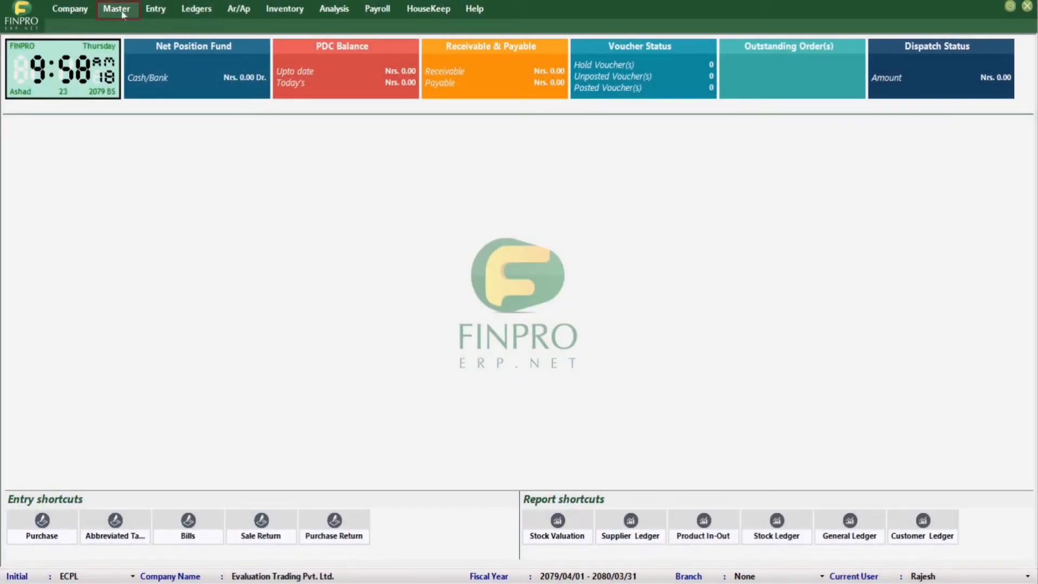
Open the Opening Stock form from the master openings and start a new document.
click(121, 11)
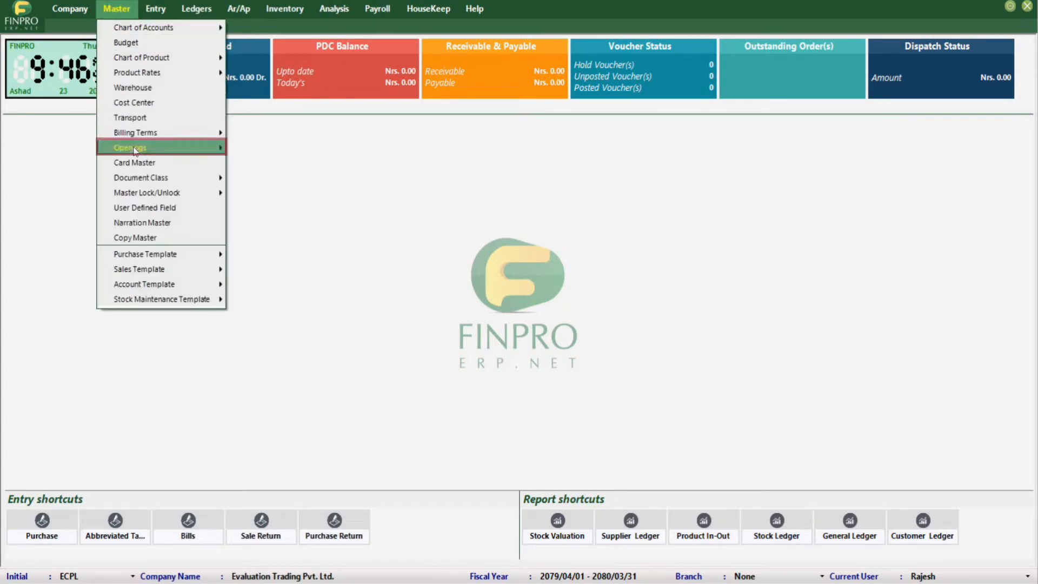
mouse_move(134, 151)
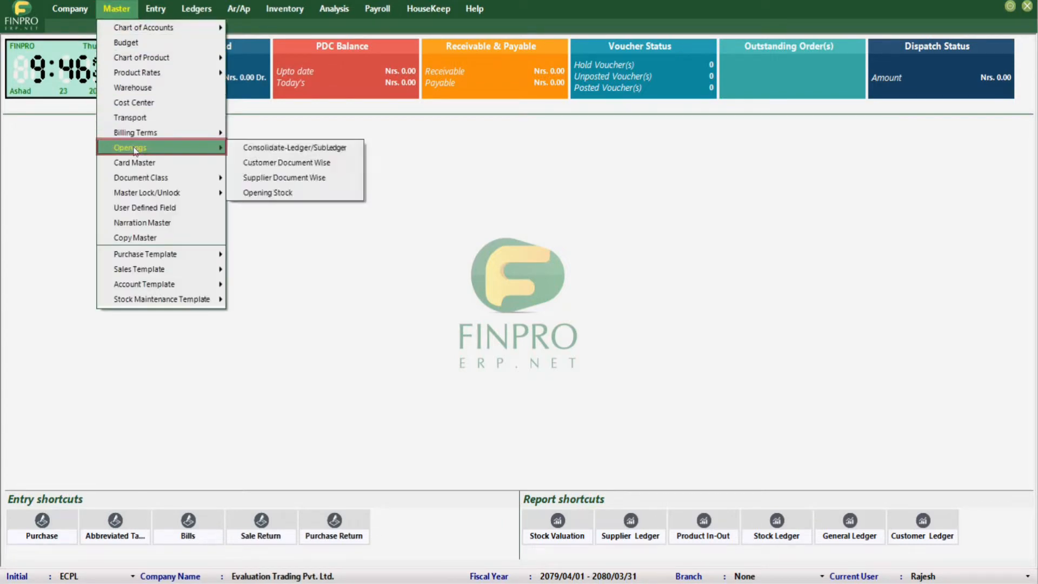
click(265, 195)
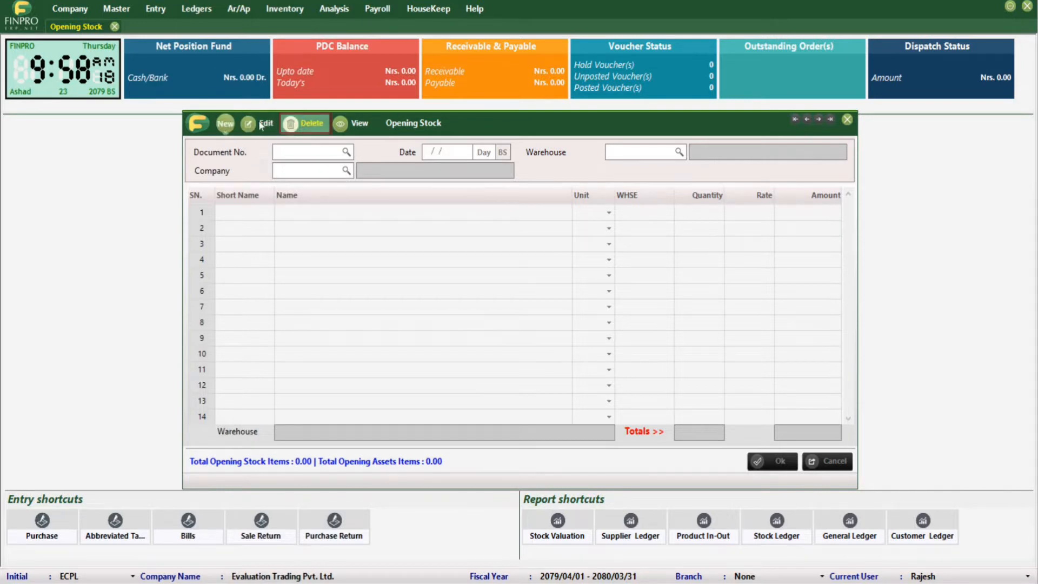
click(224, 127)
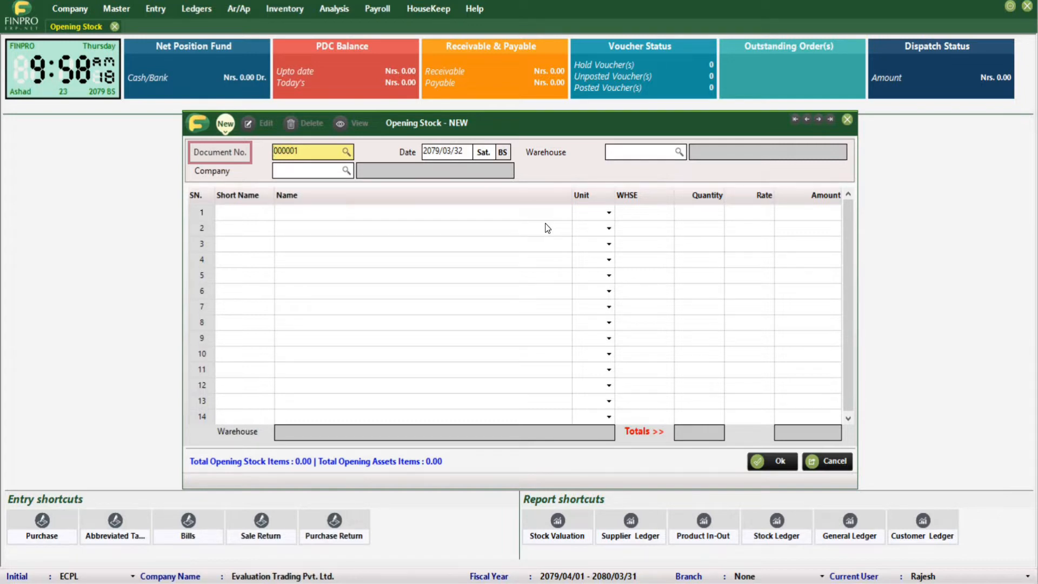
Accept document number 000001 and date 2079/03/32, leaving Warehouse and Company blank, to reach the first product row.
key(Return)
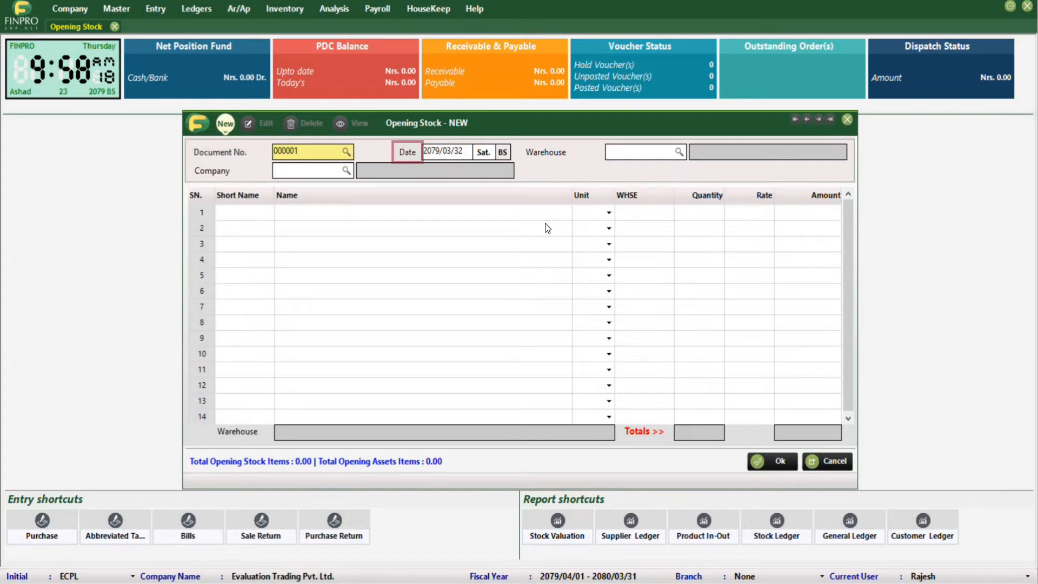
key(Return)
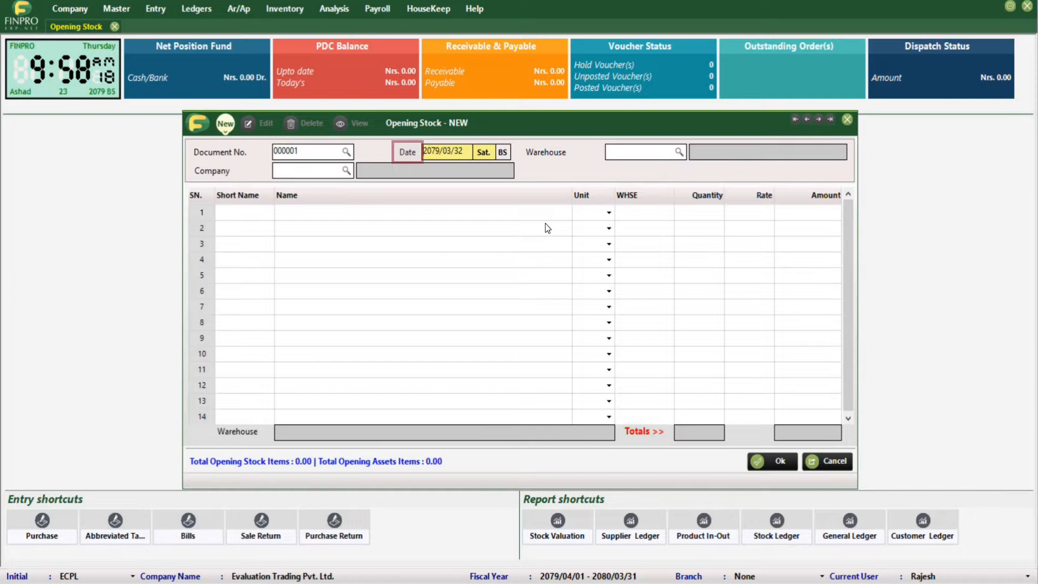
key(Return)
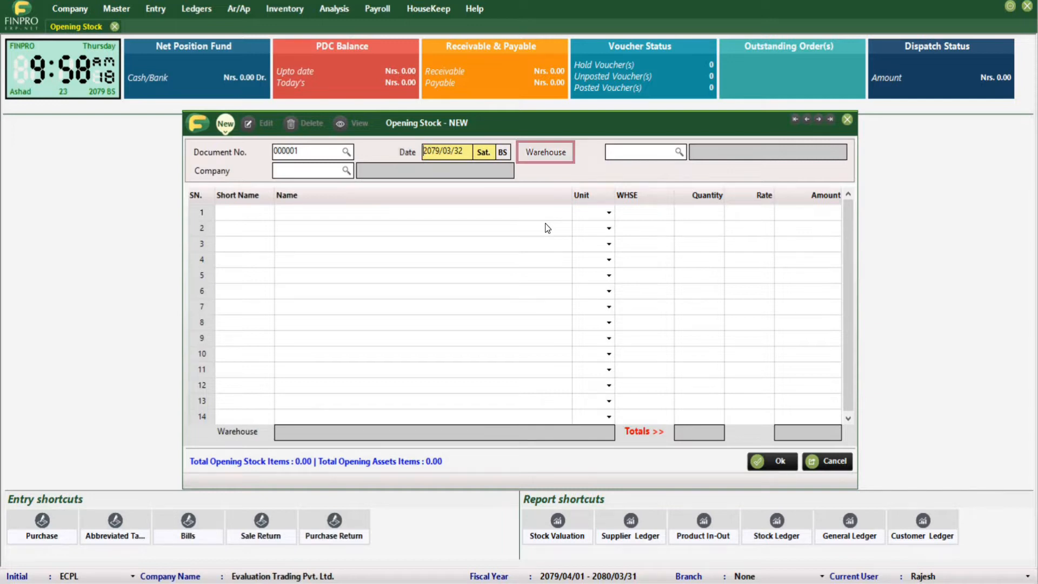
key(Return)
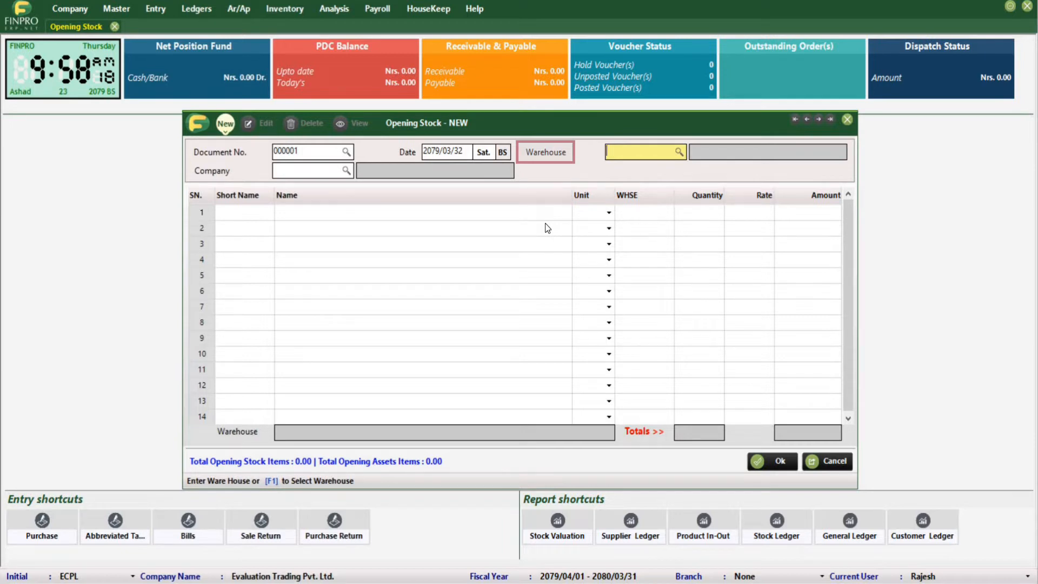
key(Return)
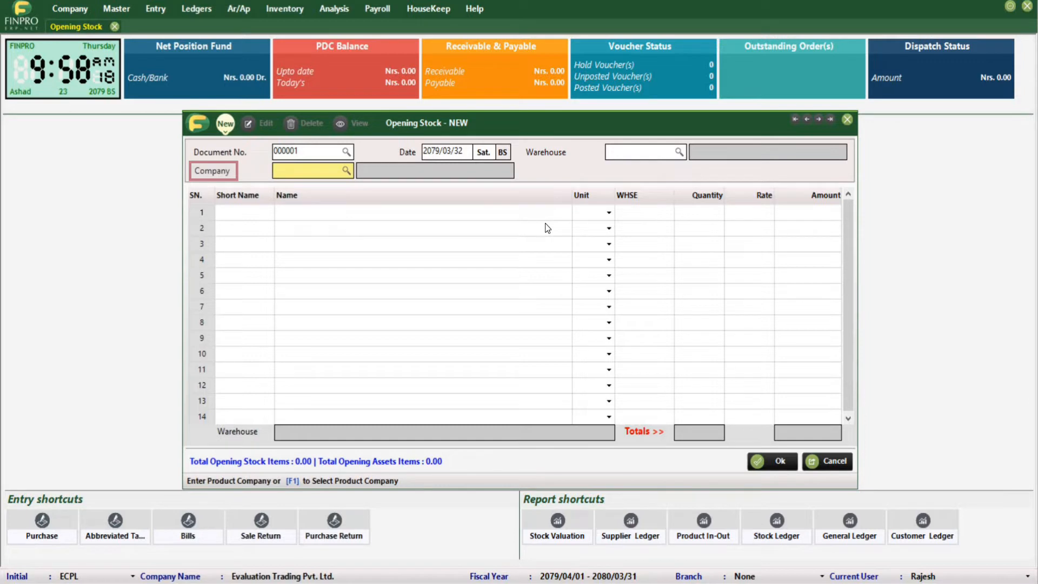
key(Return)
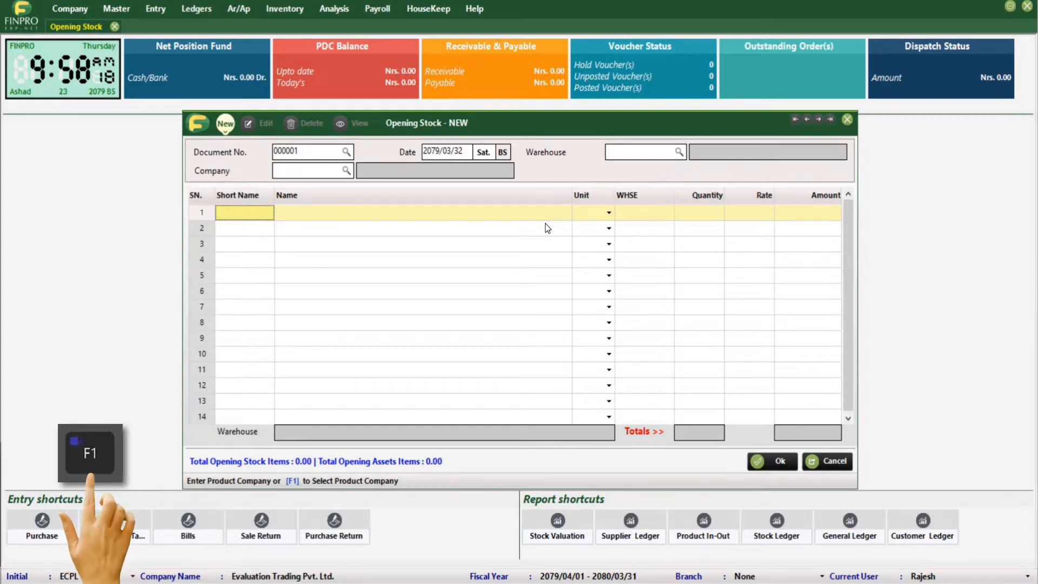
Look up existing products for row 1, and create a new product named Honey 200ML with no additional description.
key(F1)
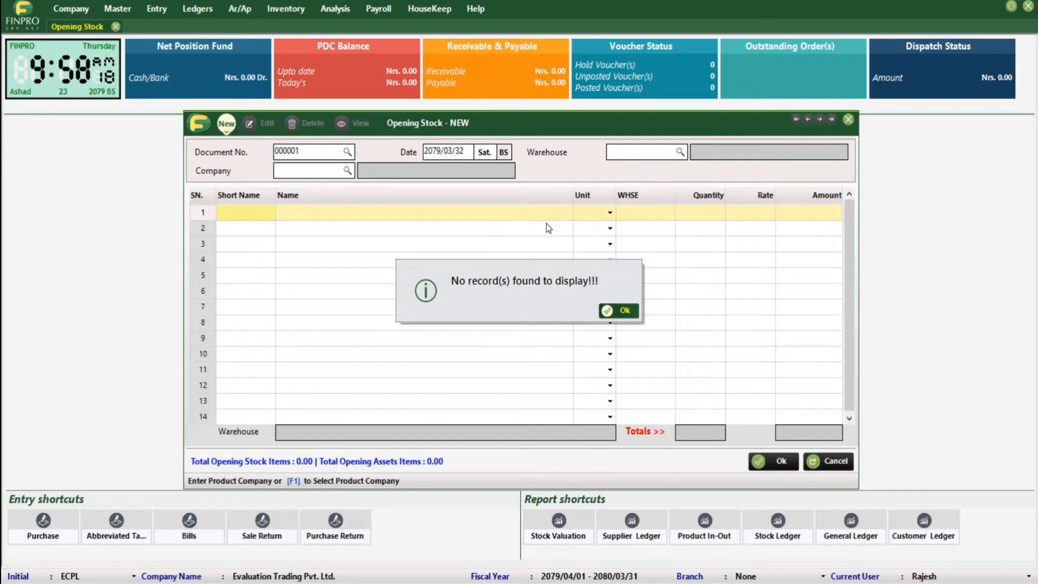
key(Return)
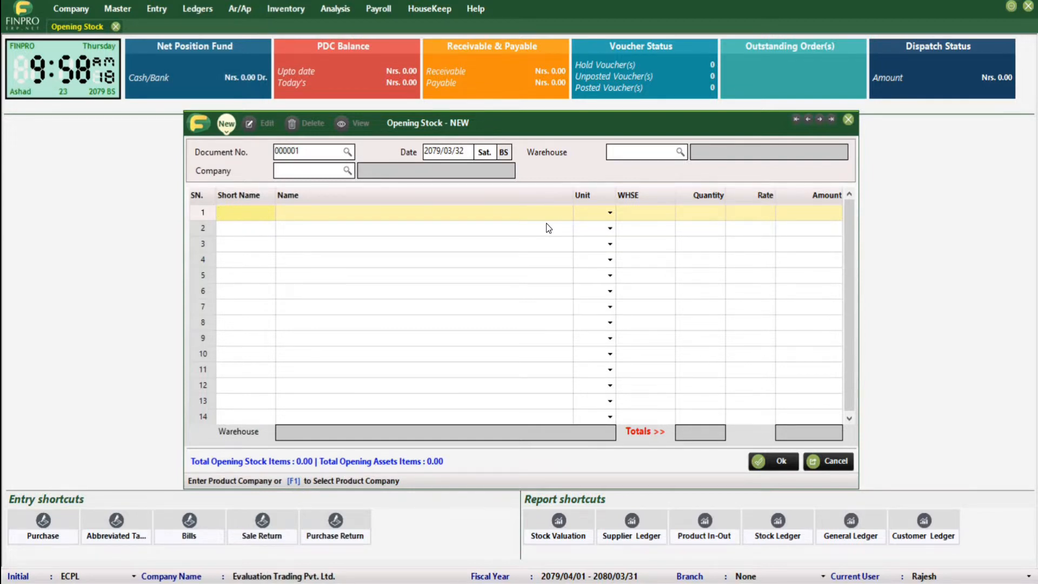
key(ctrl+a)
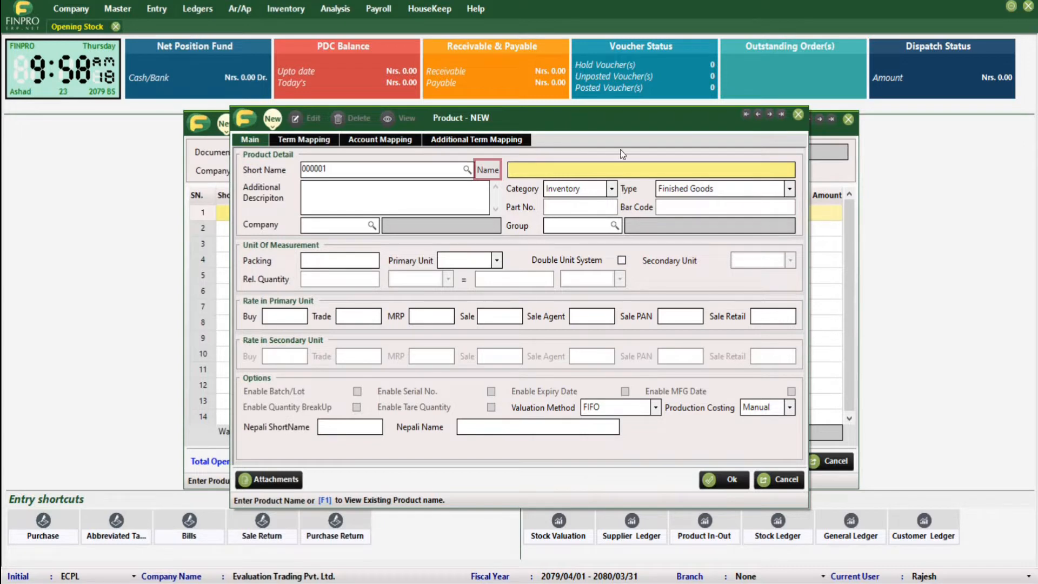
text(Honey 2)
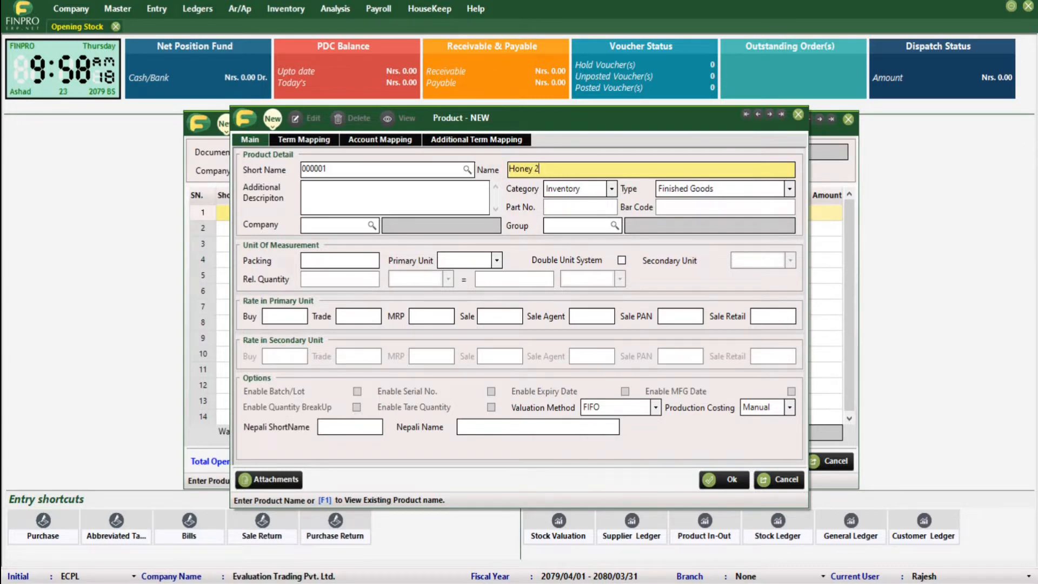
text(00ML)
key(Return)
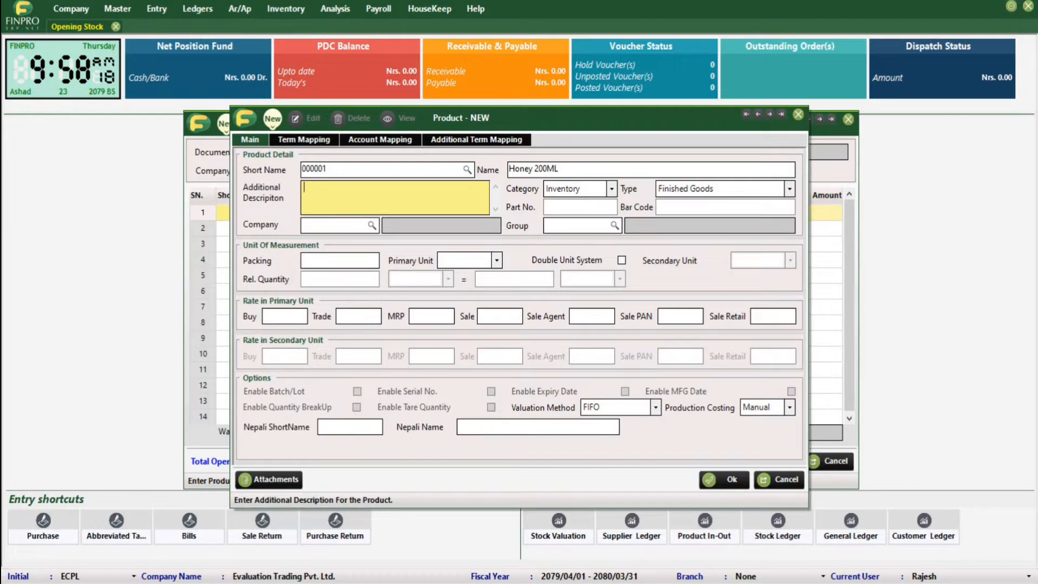
key(Return)
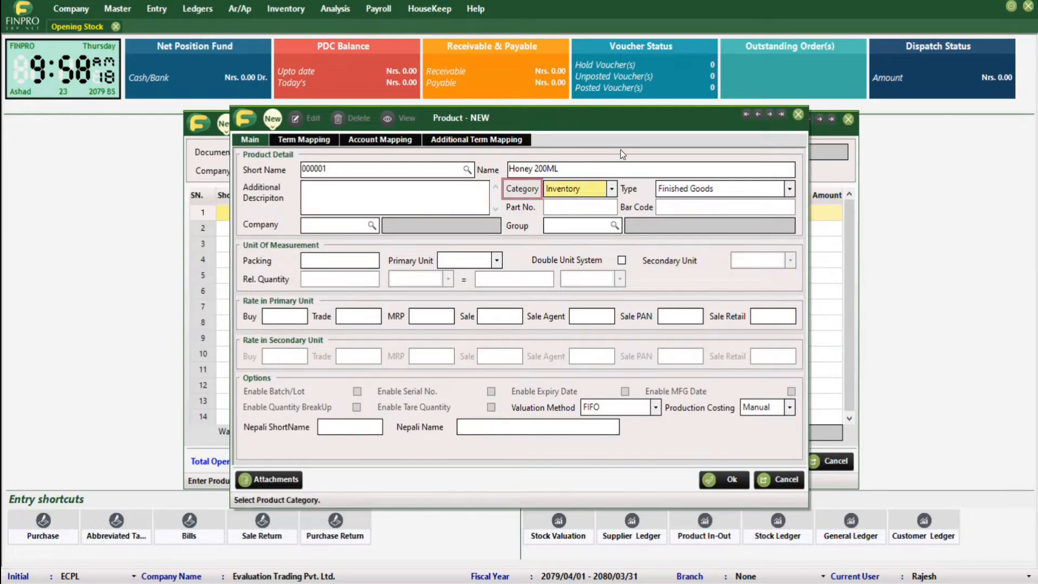
Set the product's category to Inventory and its type to Finished Goods.
key(alt+Down)
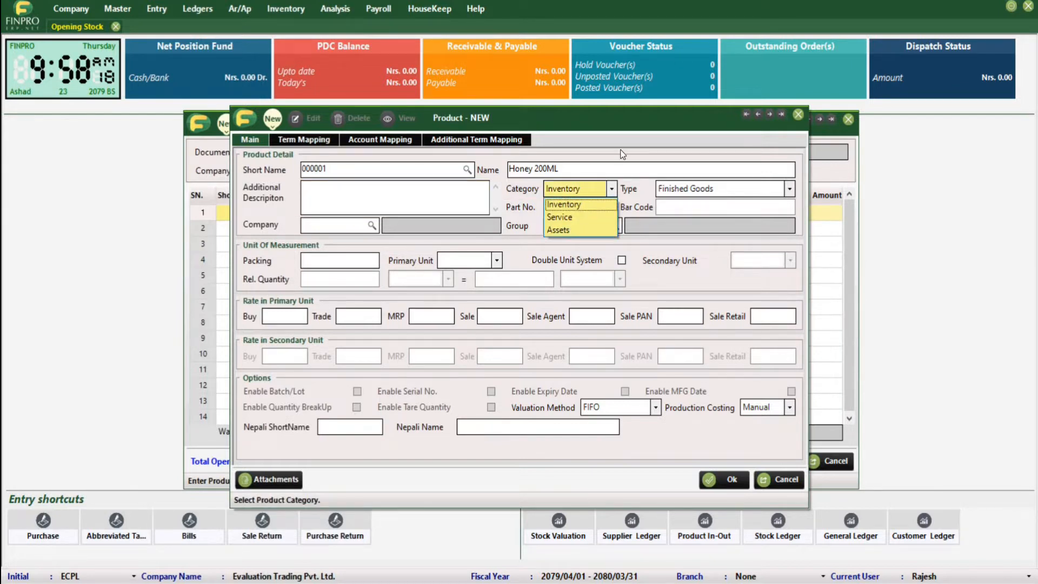
key(Down)
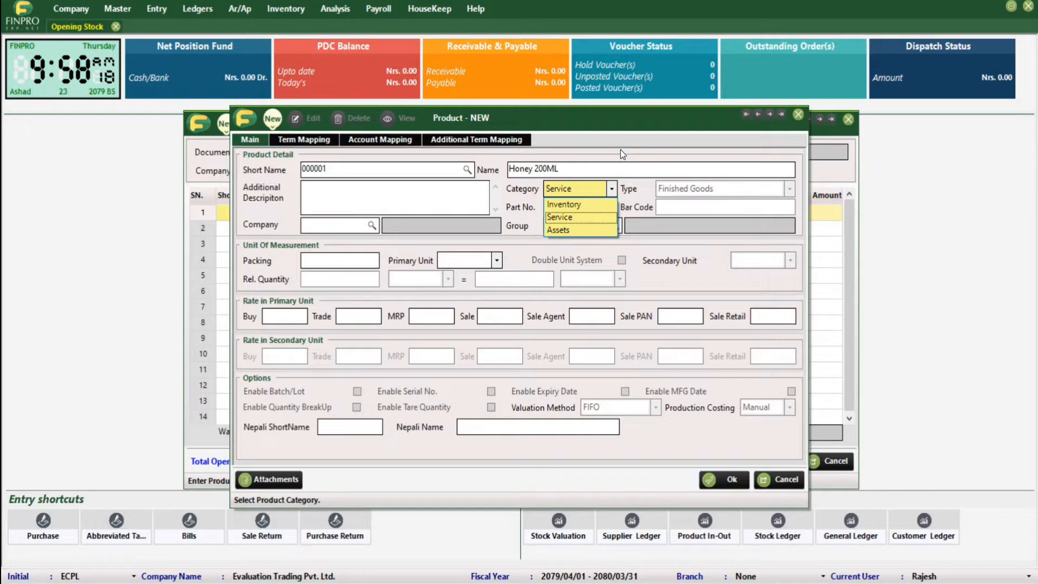
key(Up)
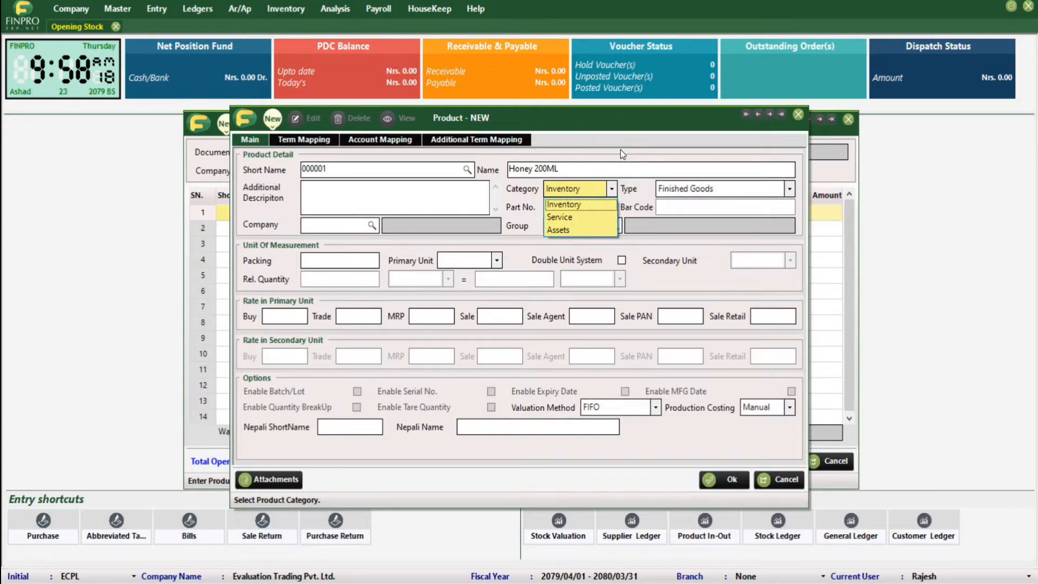
key(Return)
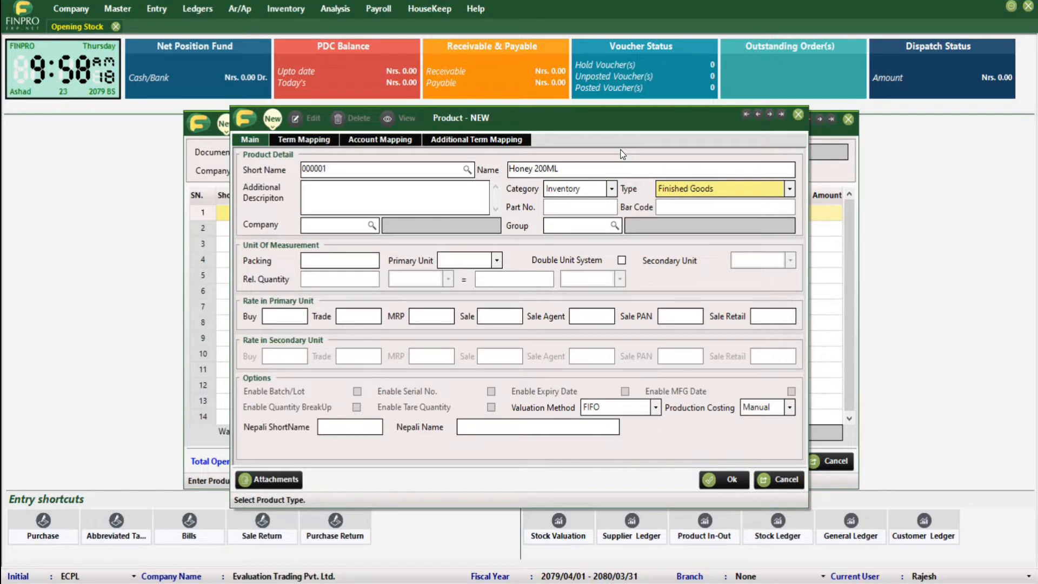
key(alt+Down)
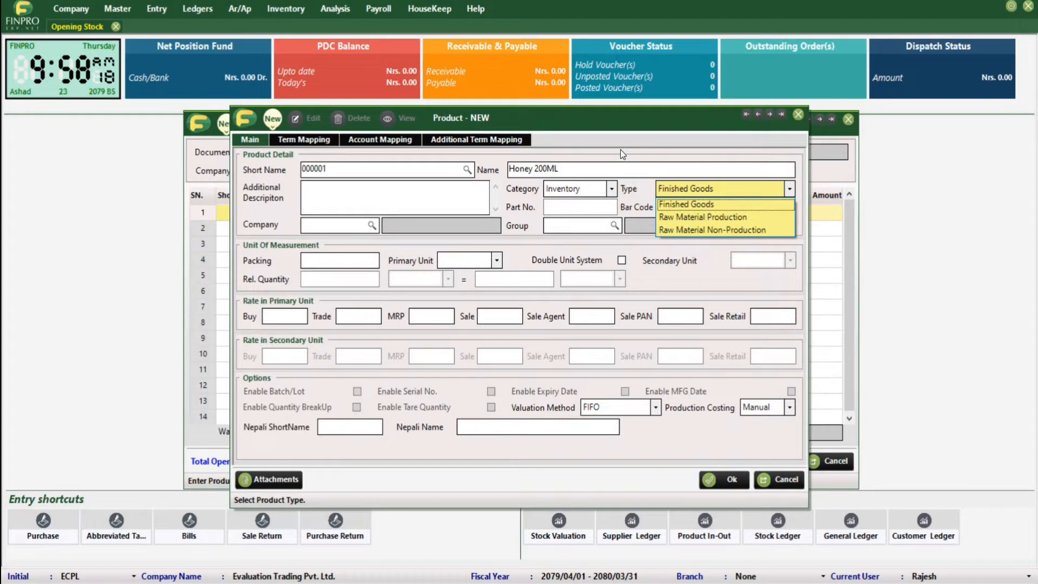
key(Return)
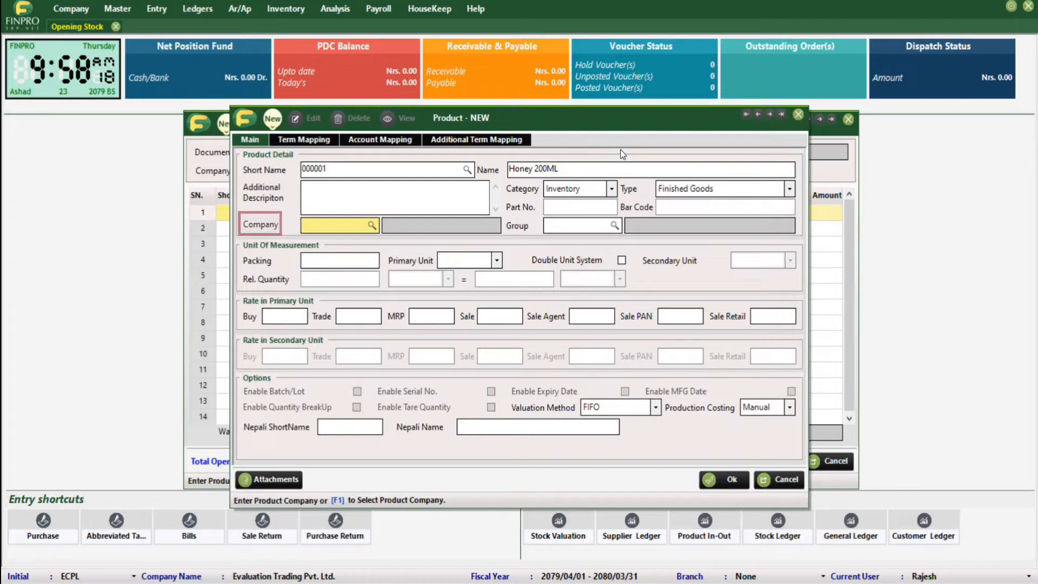
Create the product company Dabour Nepal with its remaining details blank and assign it to the product.
key(ctrl+n)
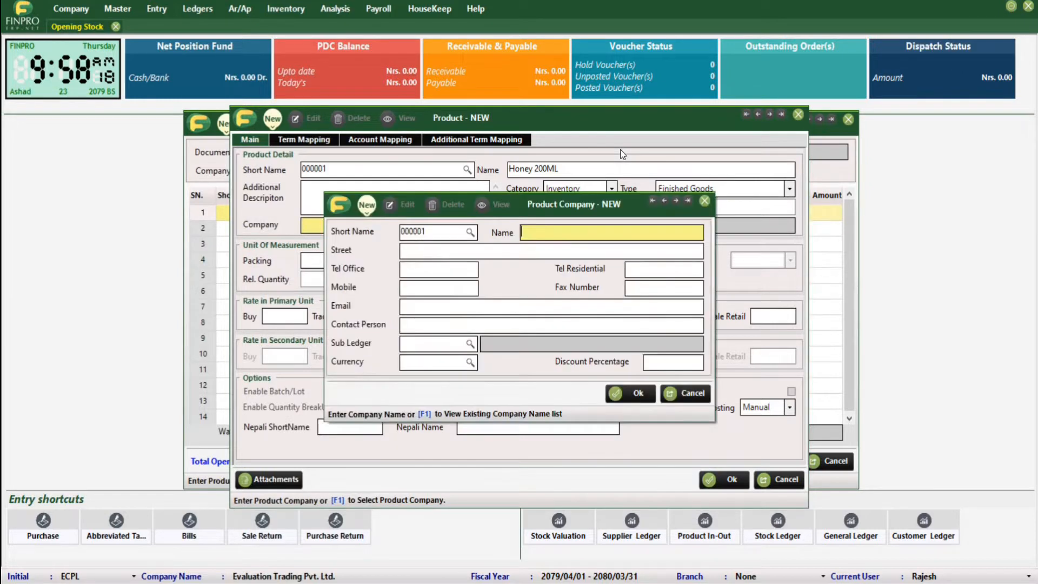
text(Dabour Nepal)
key(Return)
key(Return)
key(Return)
key(Return)
key(Return)
key(Return)
key(Return)
key(Return)
key(Return)
key(Return)
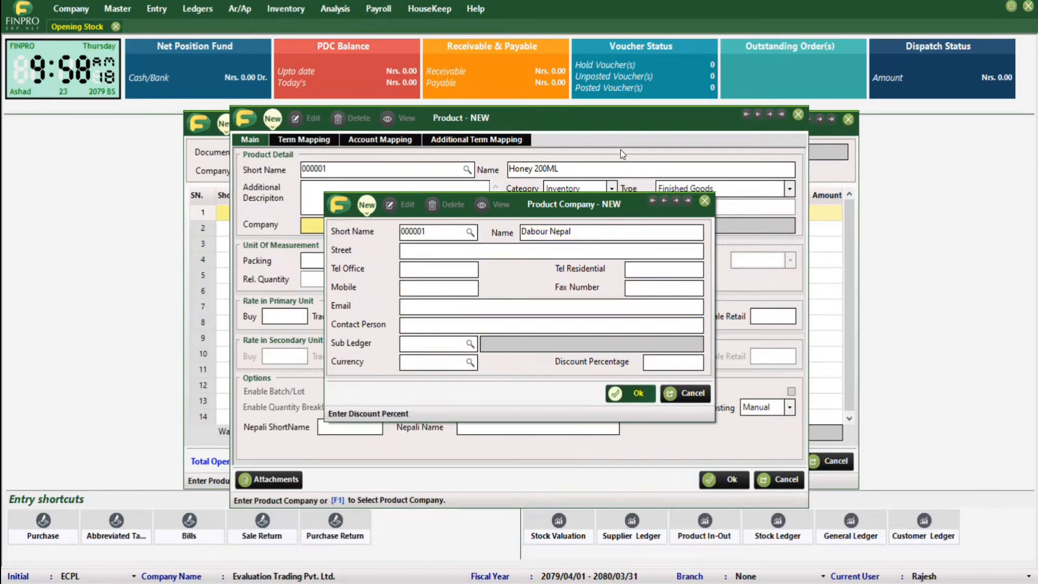
key(Return)
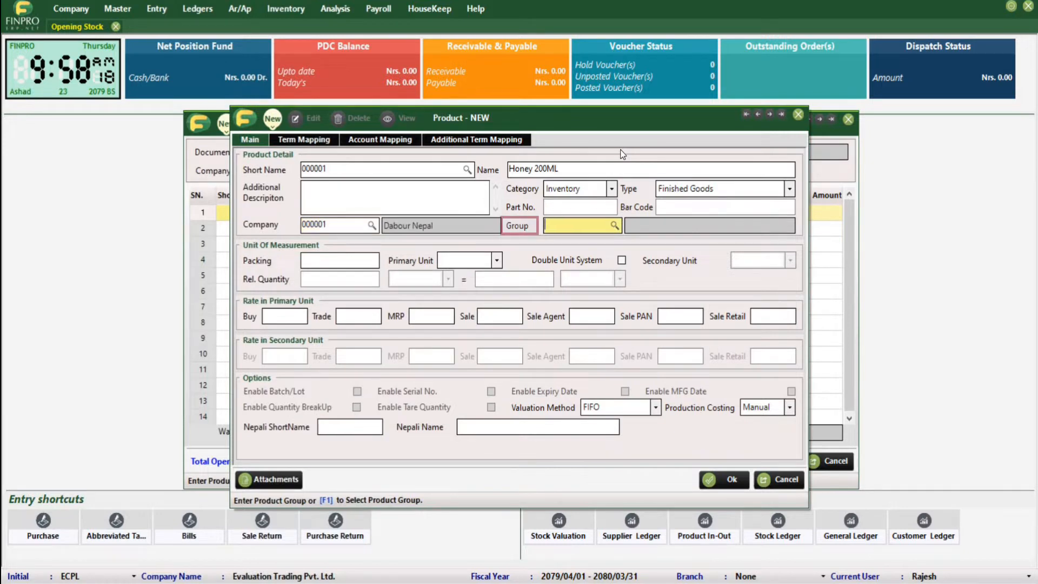
Create an Inventory product group named Foods Items under Main and assign it to the product.
key(ctrl+a)
text(F)
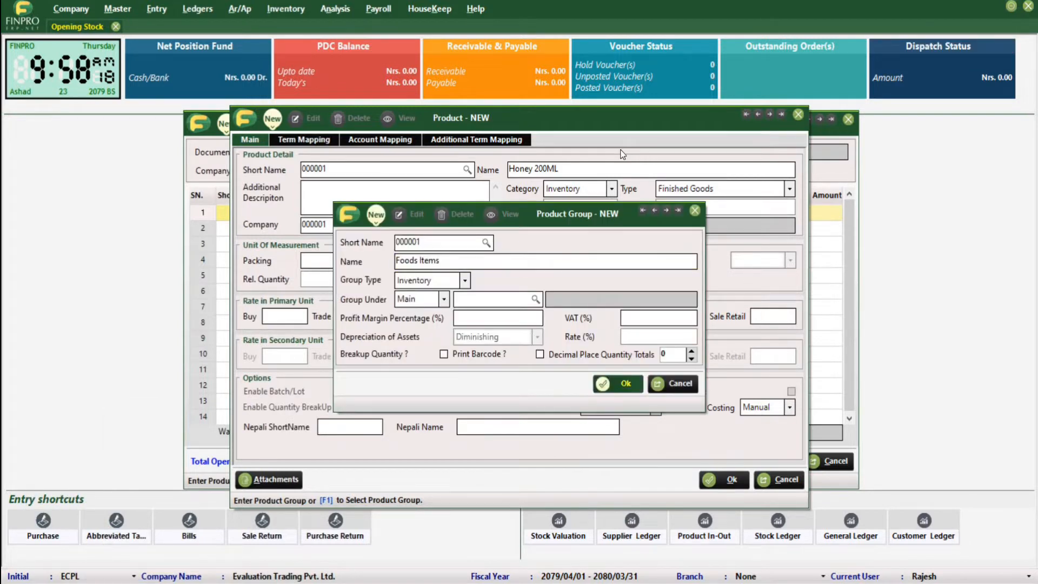
key(Return)
key(Return)
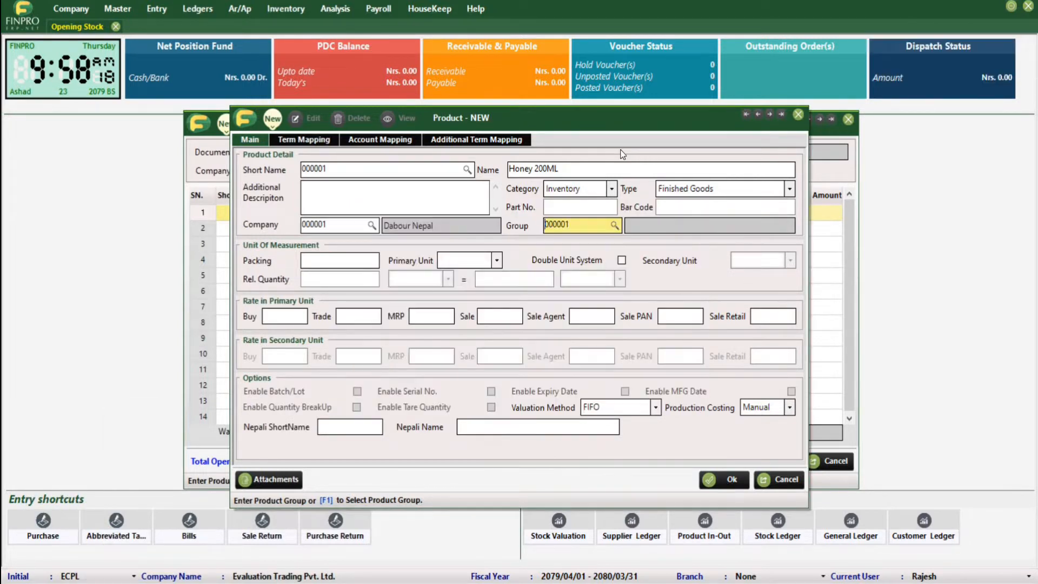
key(Return)
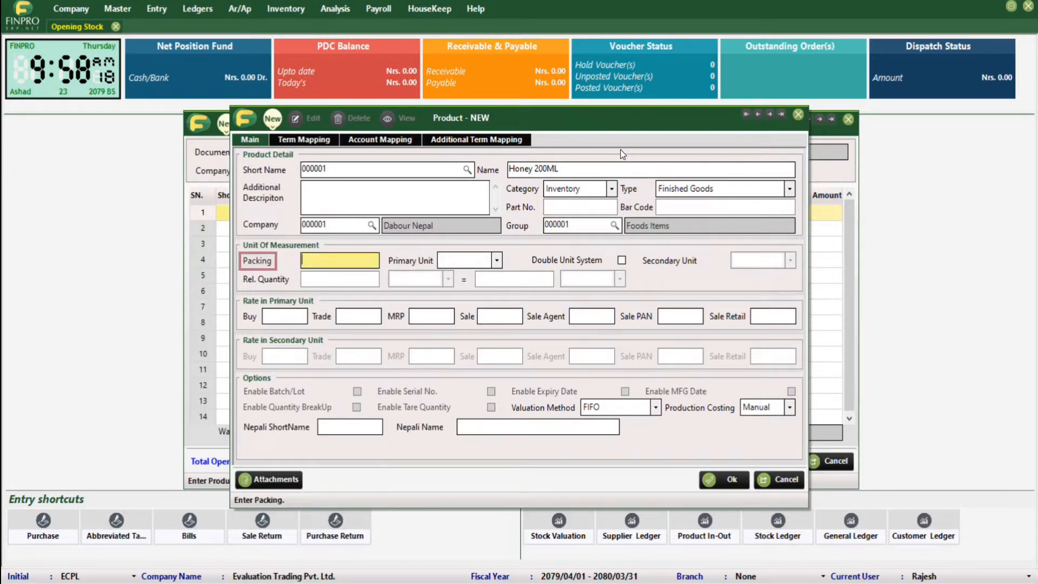
Set the product's packing to 200ML and look through the existing primary units for a suitable one.
text(200ML)
key(Return)
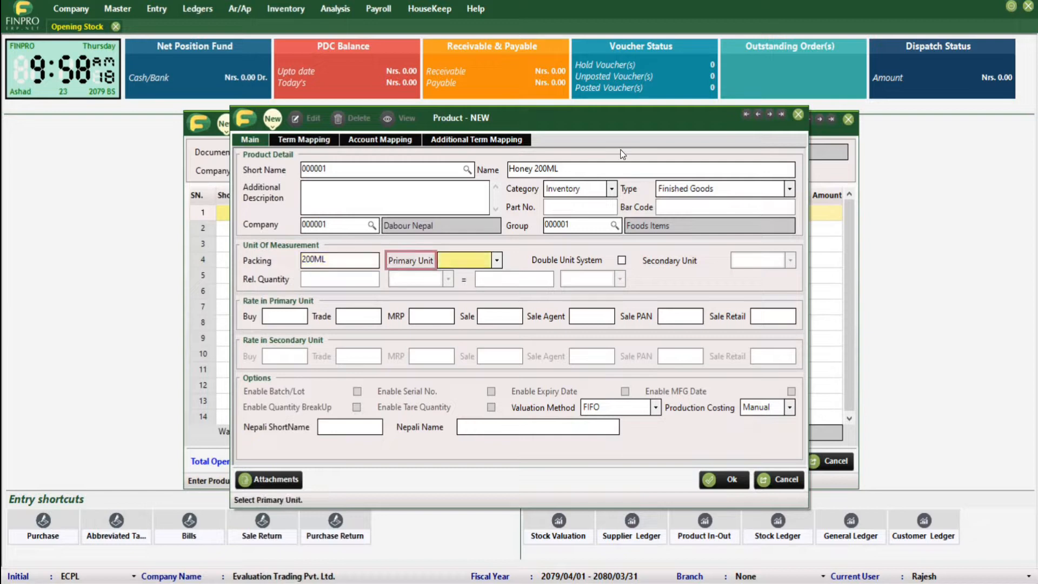
key(alt+Down)
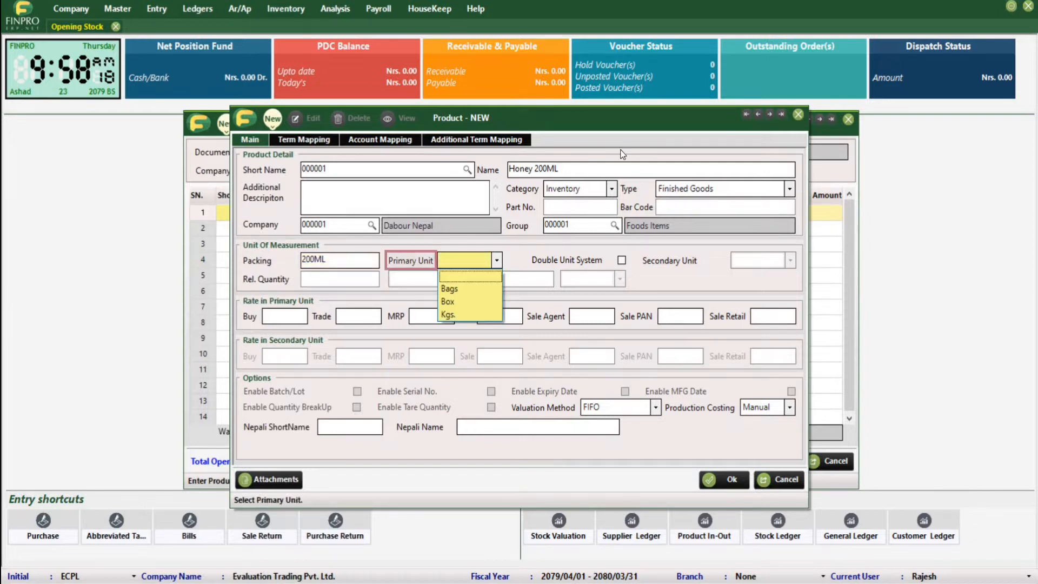
key(Down)
key(Down)
key(Down)
key(Up)
key(Up)
key(Up)
key(Down)
key(Down)
key(Down)
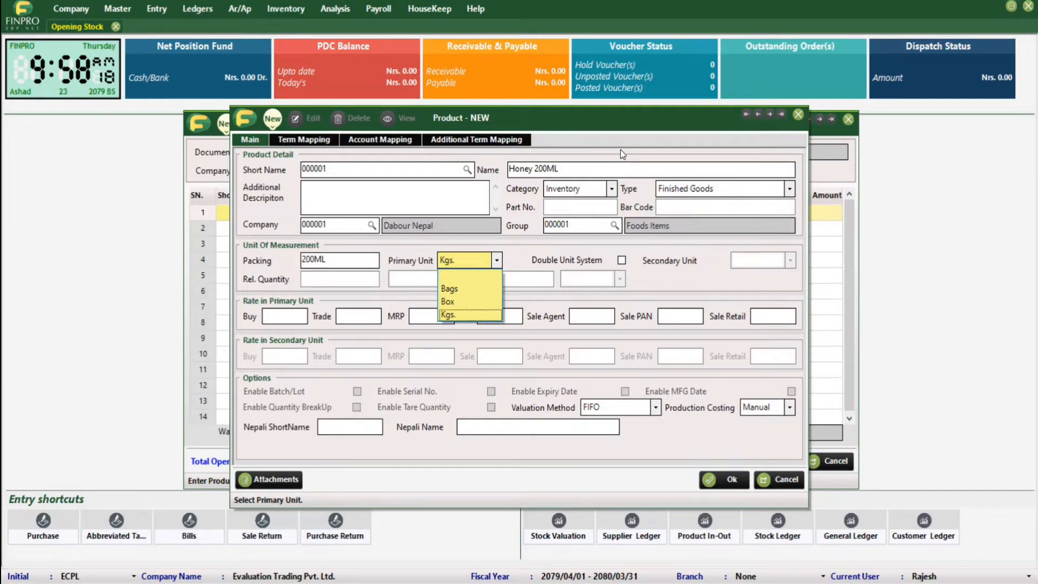
Create the product unit Pcs with 0 decimal digits and full name Pieces, and assign it as the primary unit.
key(ctrl+n)
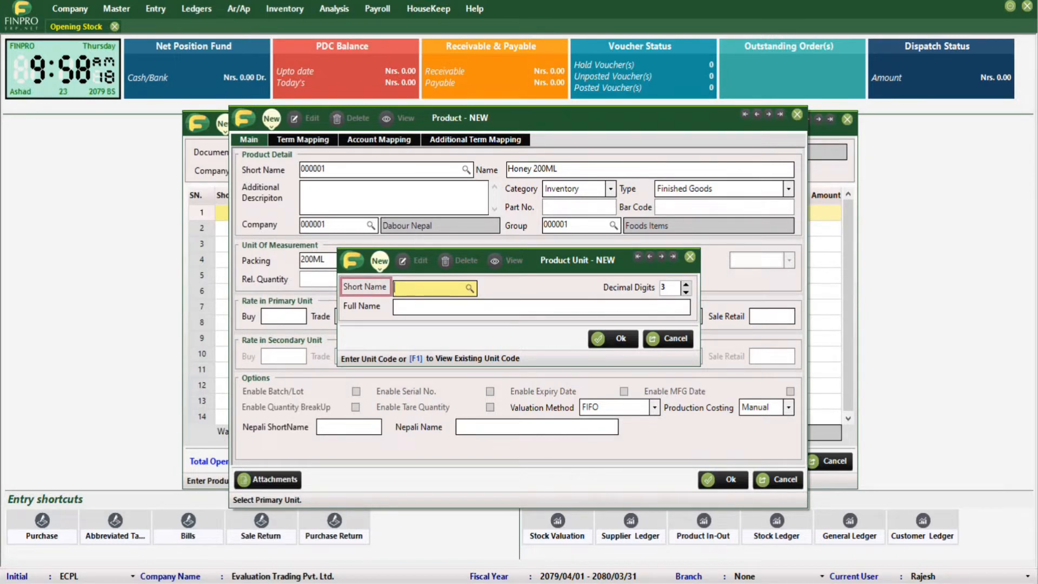
text(Pcs)
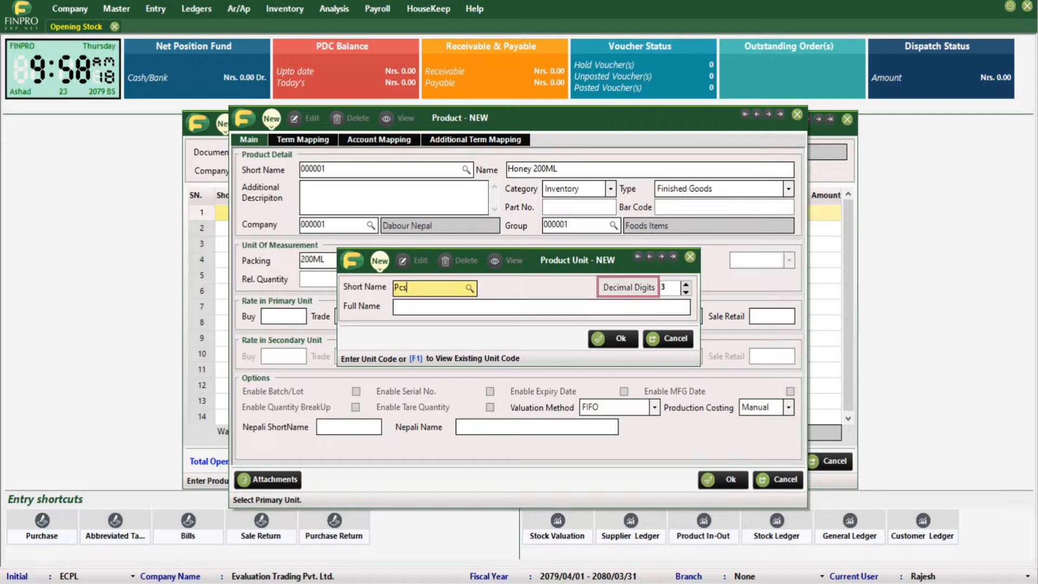
key(Return)
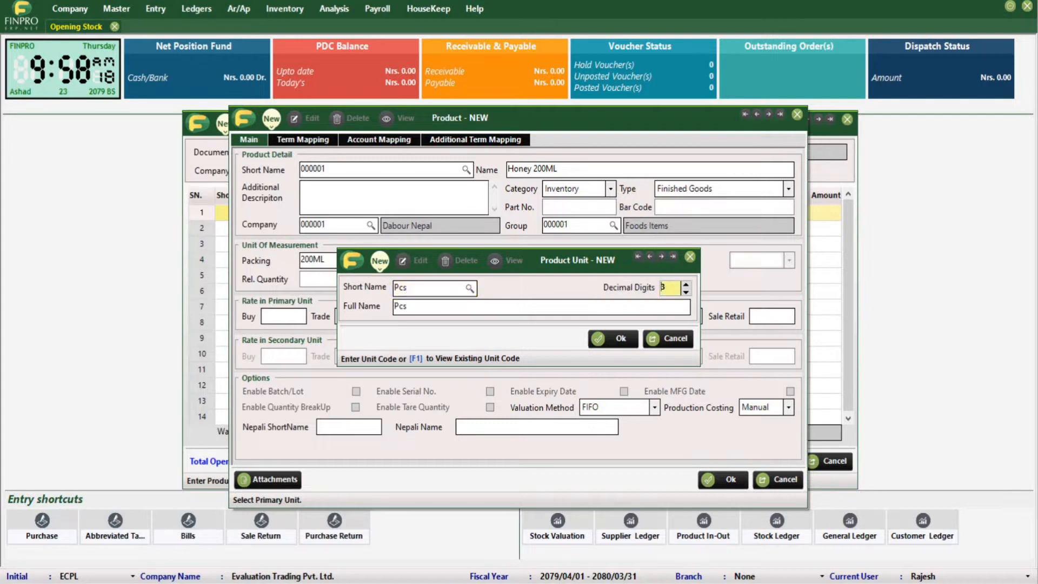
text(0)
key(Return)
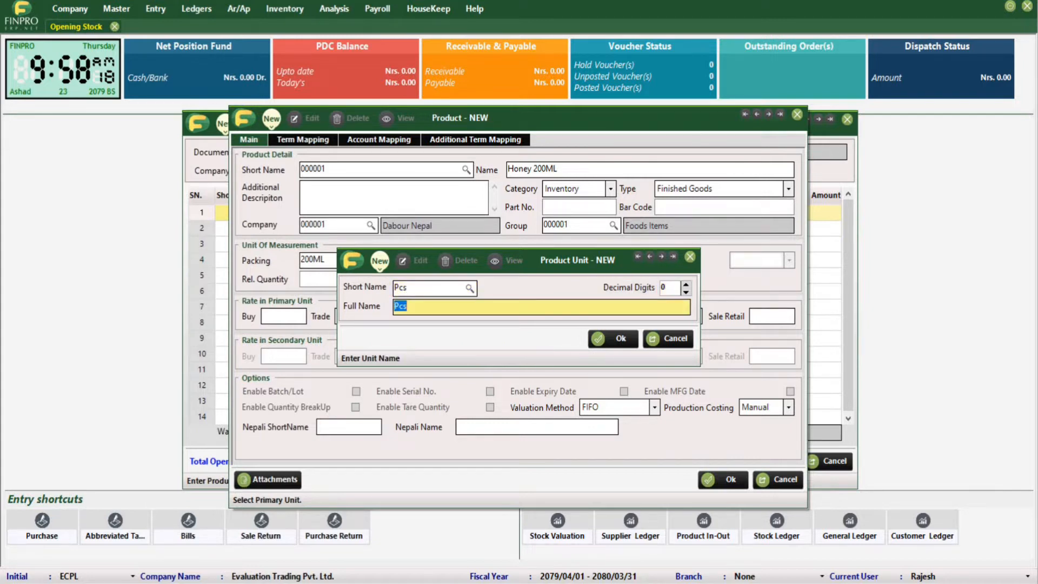
text(Pieces)
key(Return)
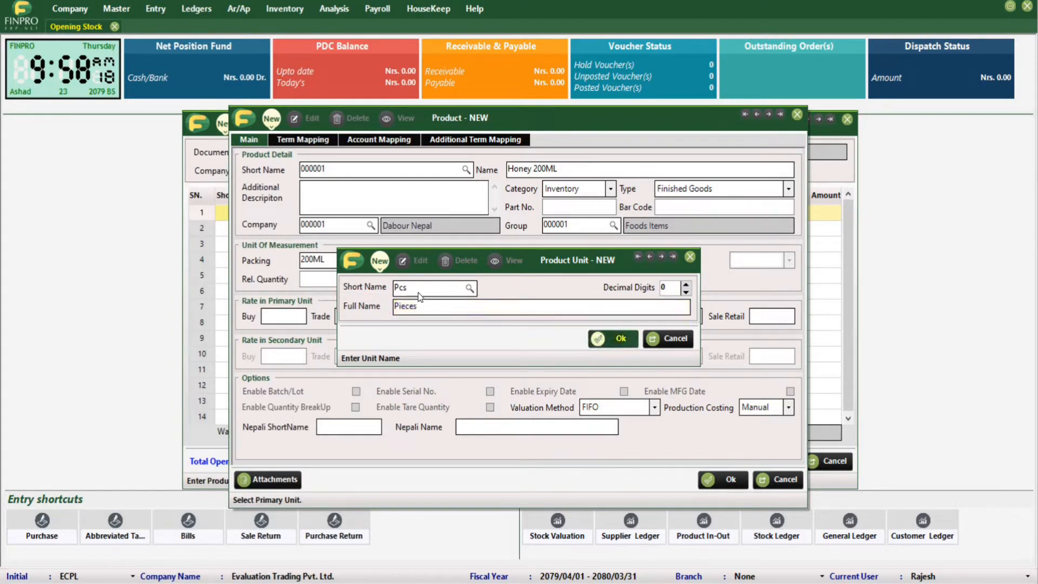
key(Return)
key(Return)
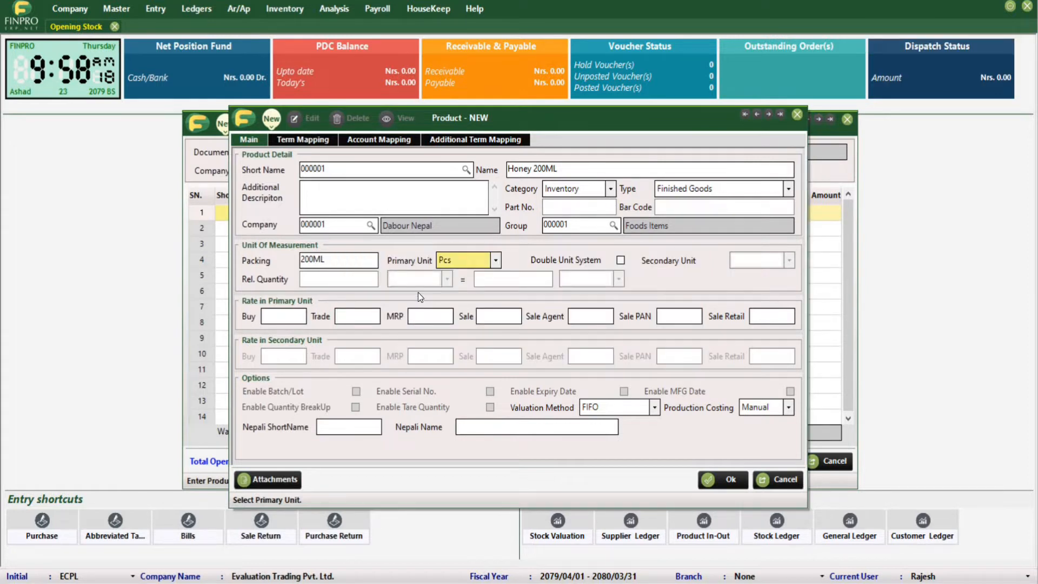
Leave the double unit system disabled and keep all primary unit rates at 0.00.
key(Return)
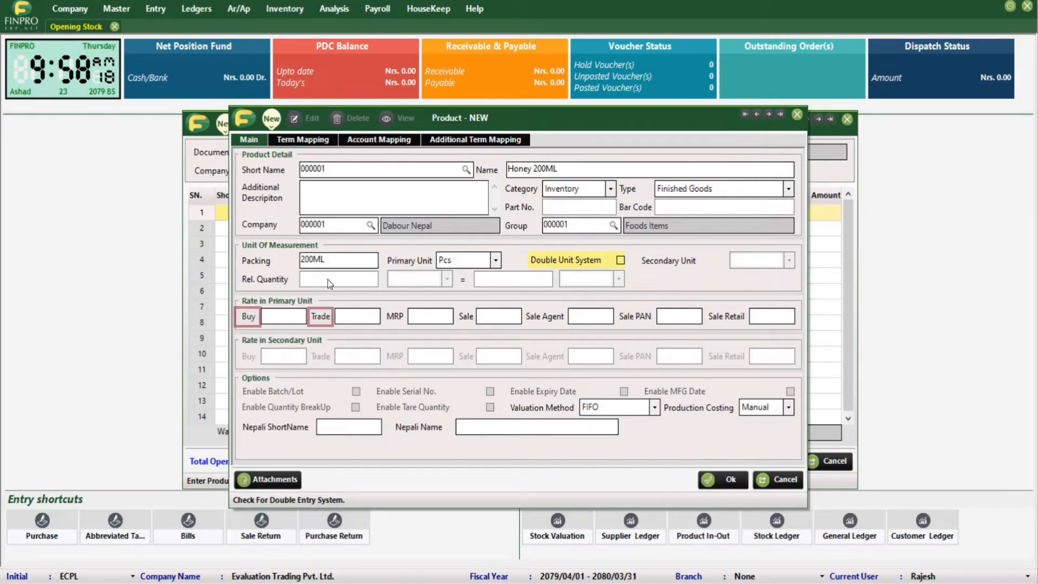
key(Tab)
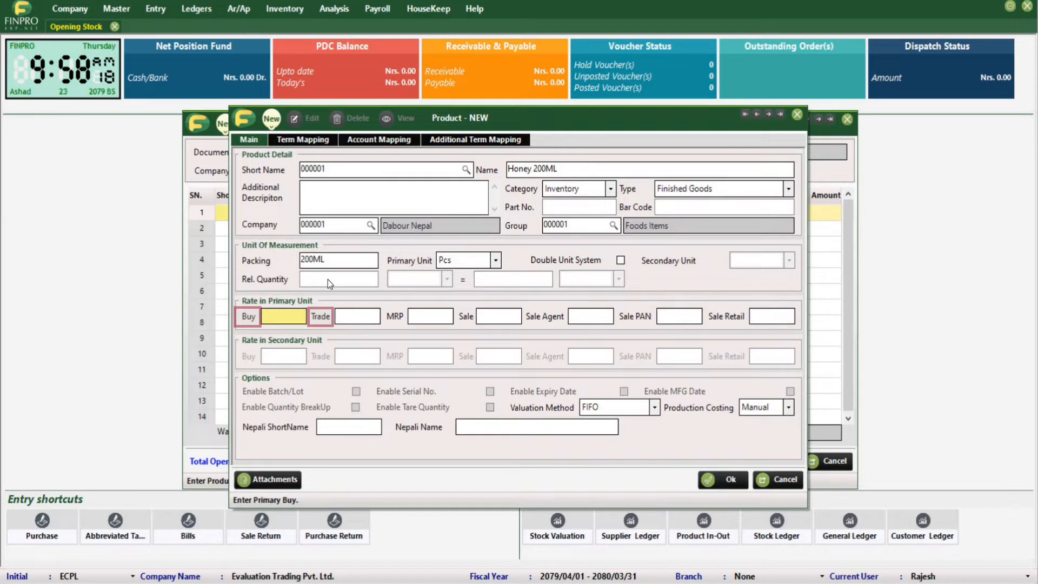
key(Tab)
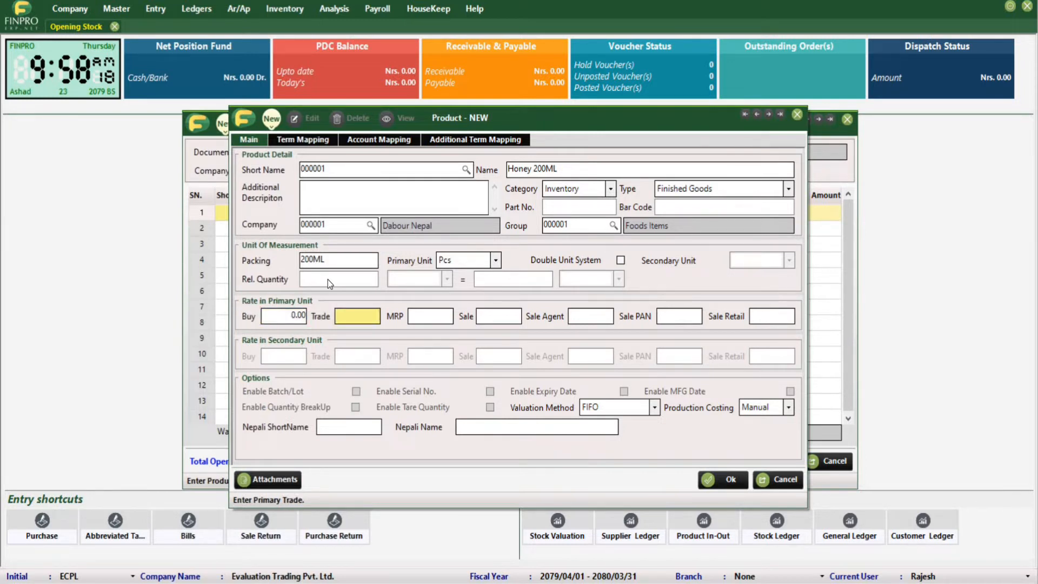
key(Tab)
key(Tab)
key(Tab)
key(Tab)
key(Tab)
key(Tab)
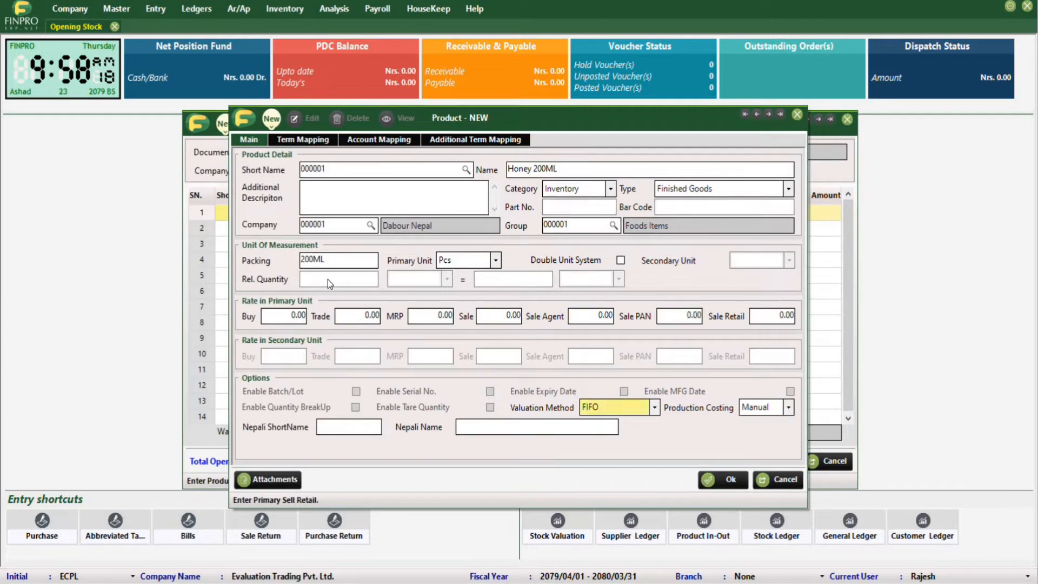
Check the valuation method and production costing options, keeping FIFO and Manual, and examine the product's sales discount term mapping.
key(alt+Down)
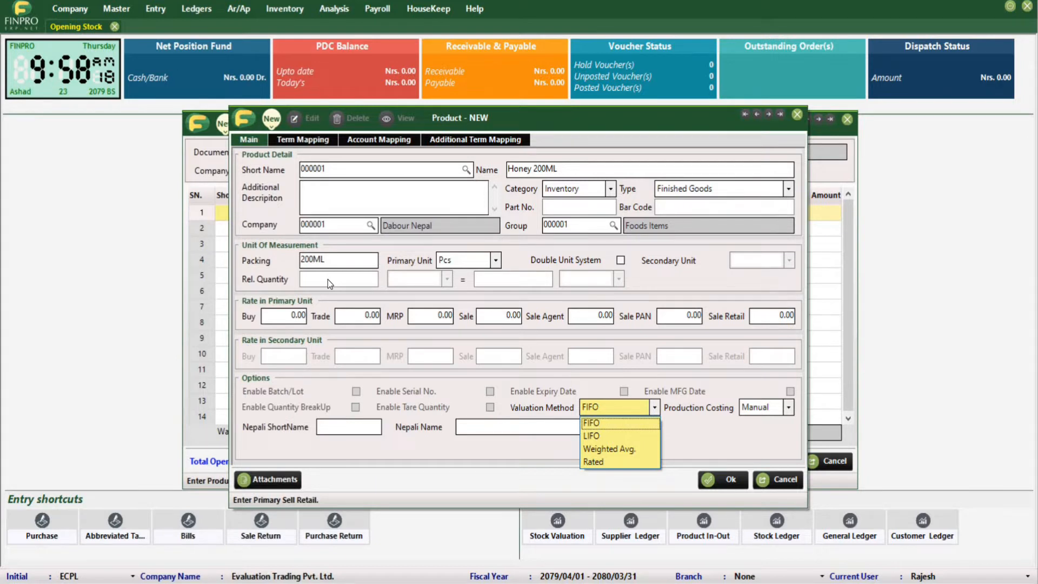
key(Tab)
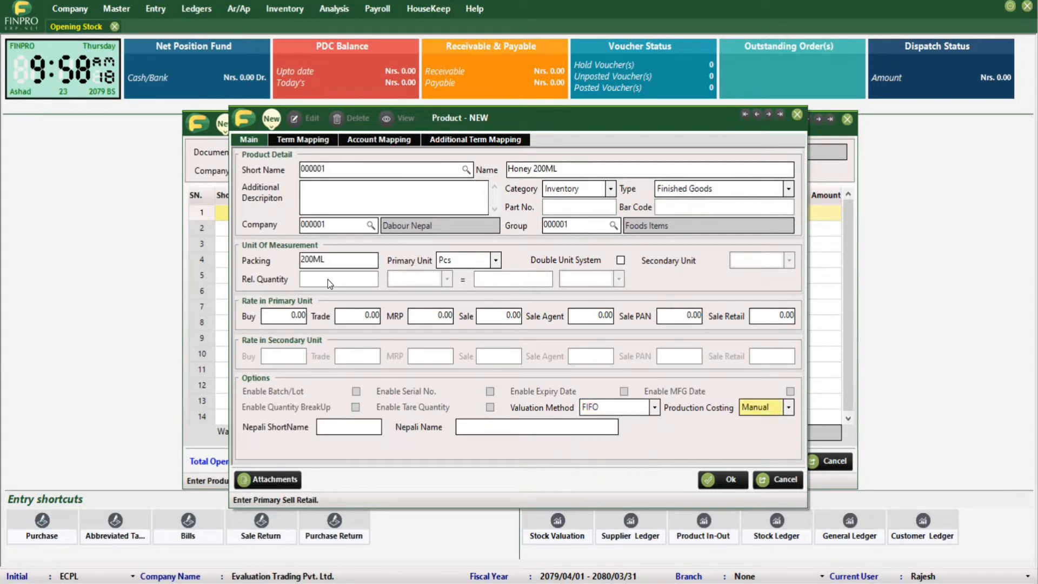
key(alt+Down)
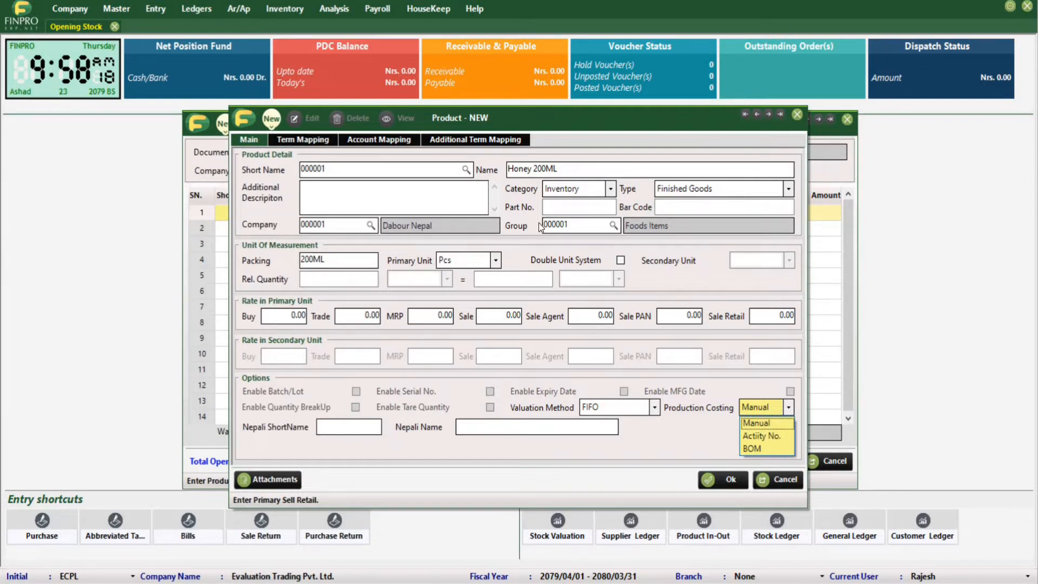
click(665, 411)
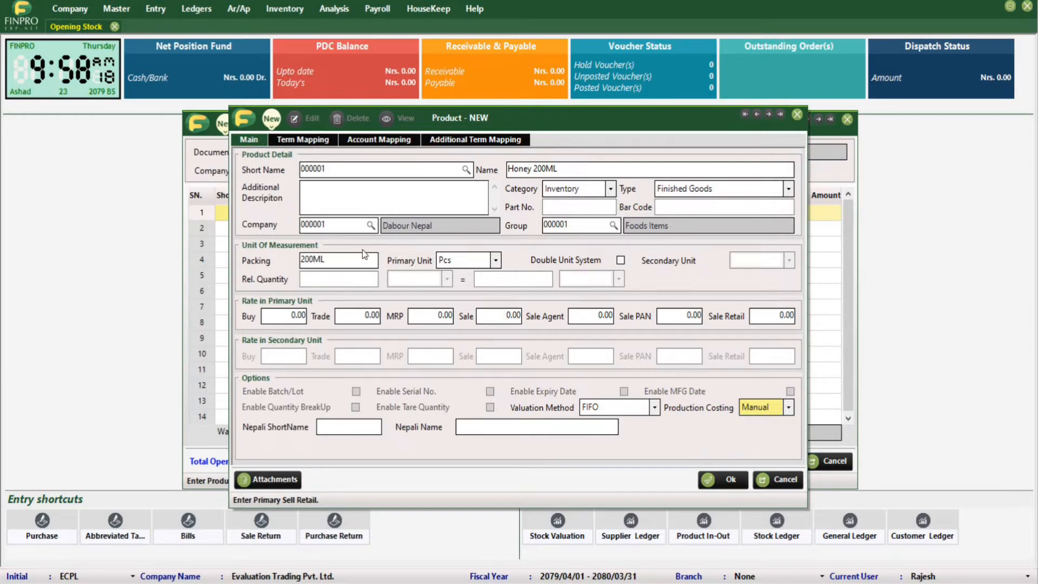
click(318, 144)
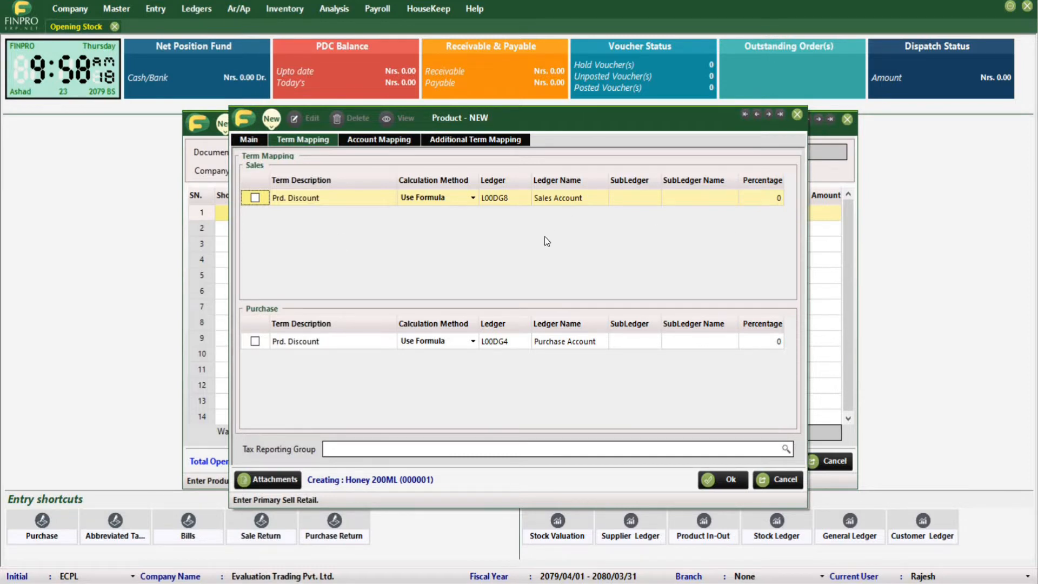
click(767, 199)
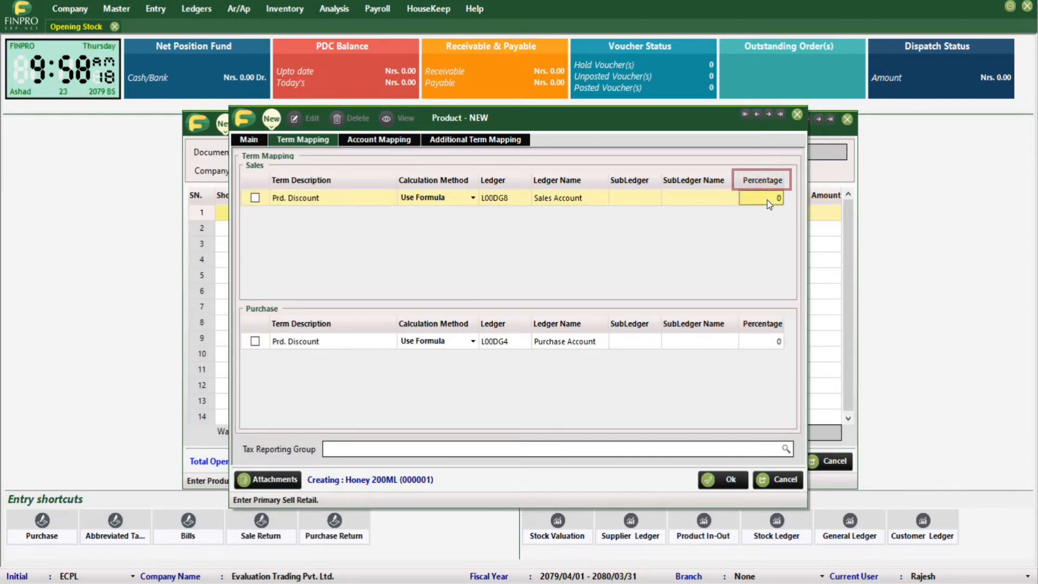
In the product's account mapping options, enter a minimum bonus of 1 on 10 and a lot bonus of 7 on 50.
click(367, 144)
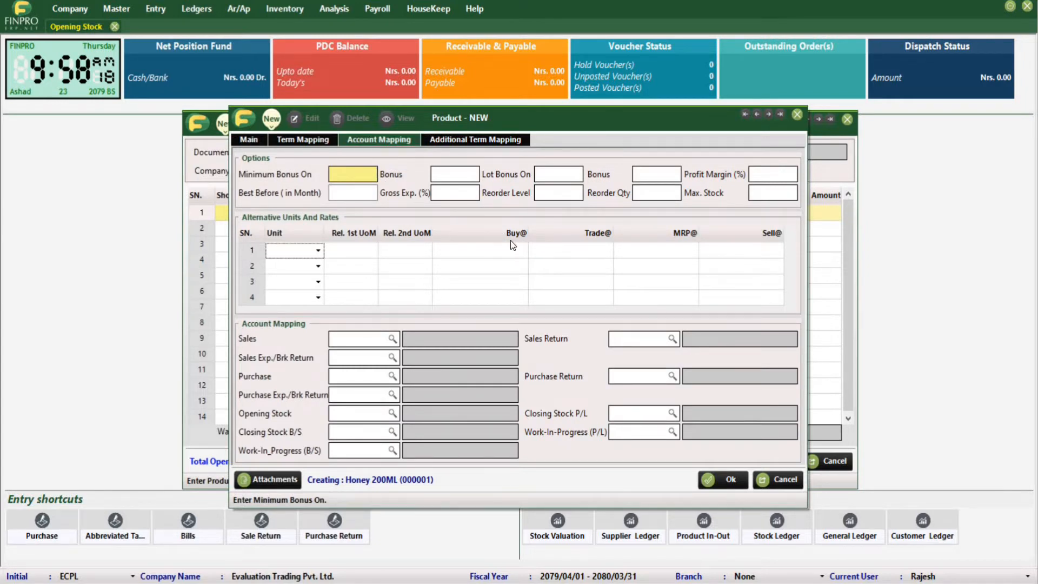
text(10)
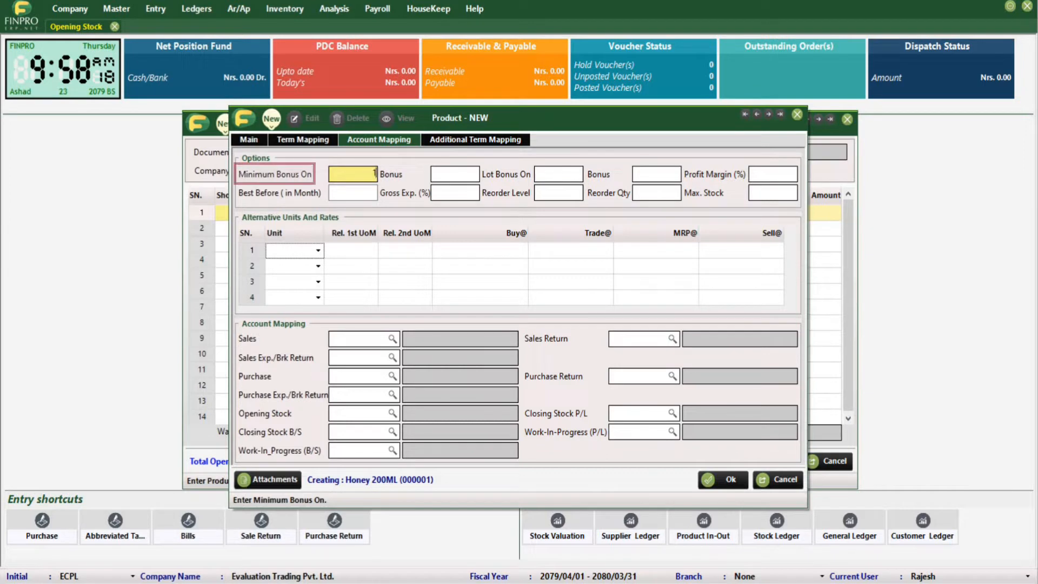
click(447, 180)
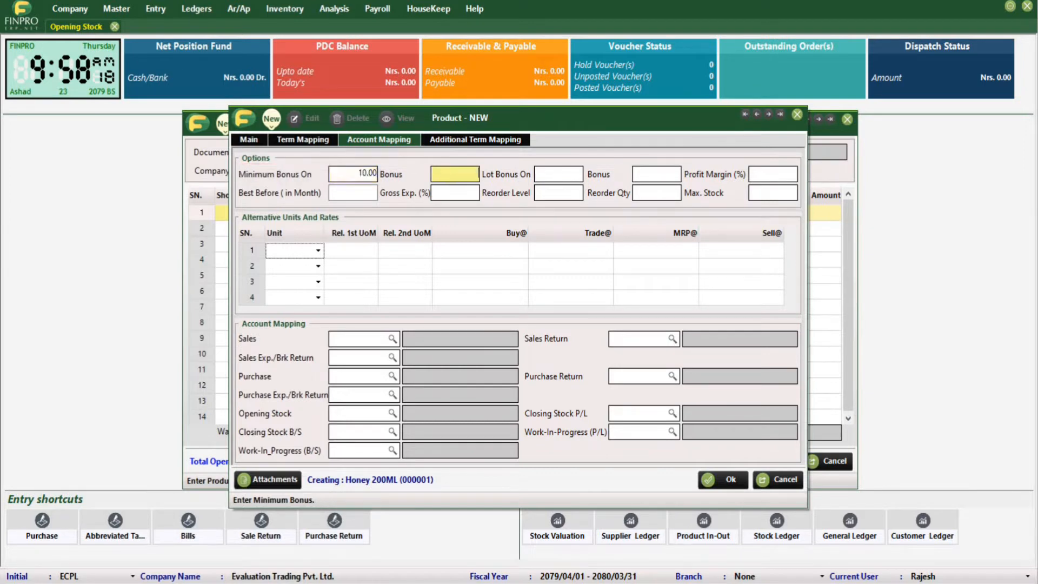
text(1)
key(Return)
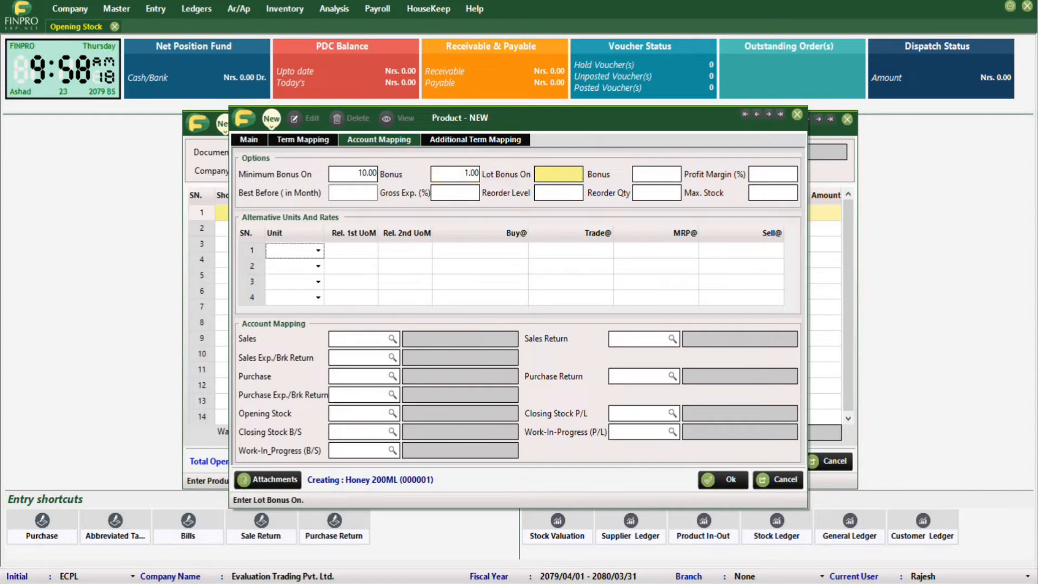
text(50)
key(Return)
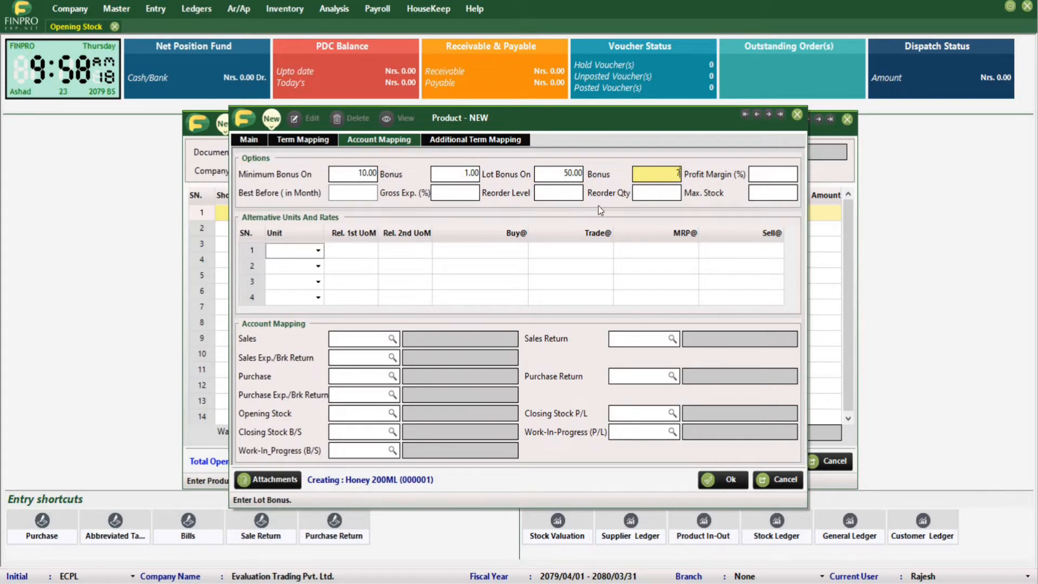
Reset the minimum bonus and lot bonus quantities and their bonus values to 0.
click(356, 172)
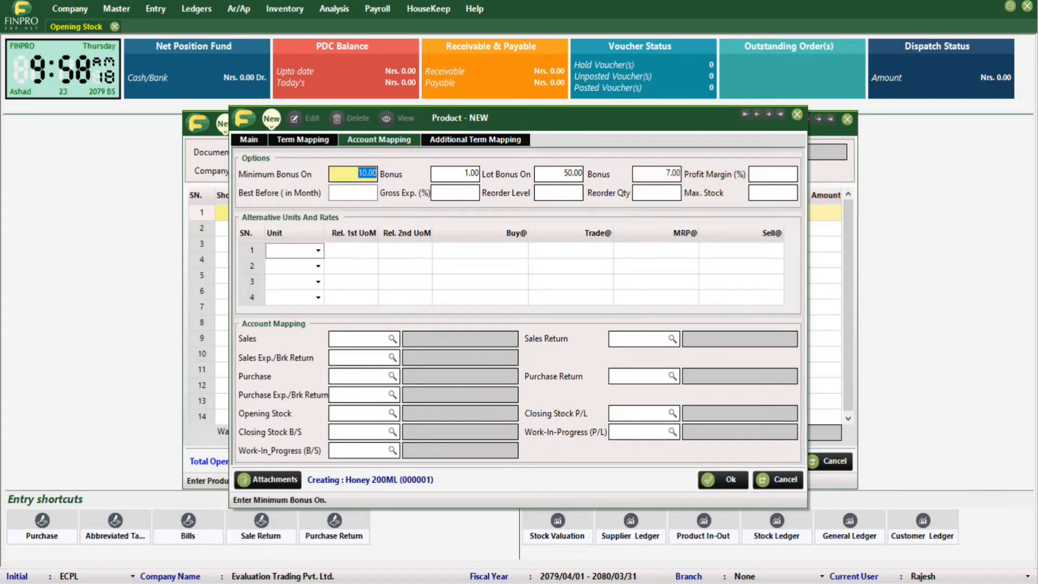
text(0)
key(Return)
text(0)
key(Return)
text(0)
key(Return)
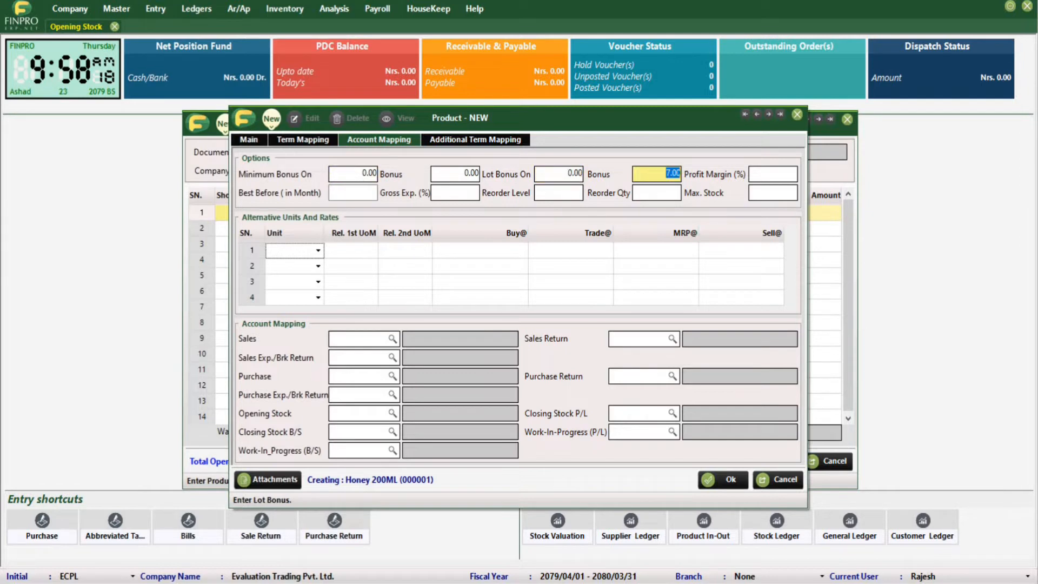
text(0)
key(Return)
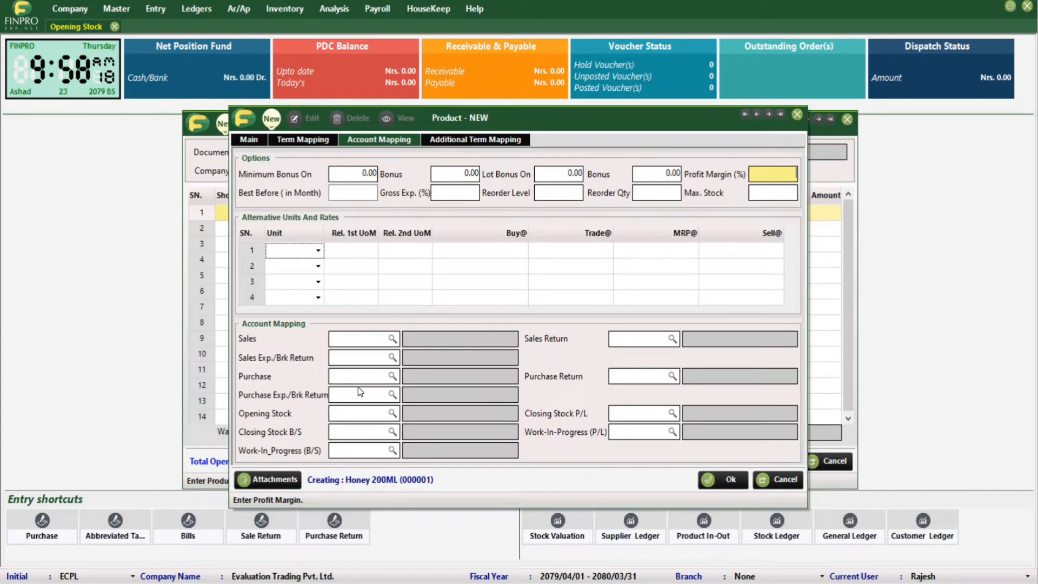
Examine the product's additional term mapping and attachment slots without attaching any file.
click(494, 141)
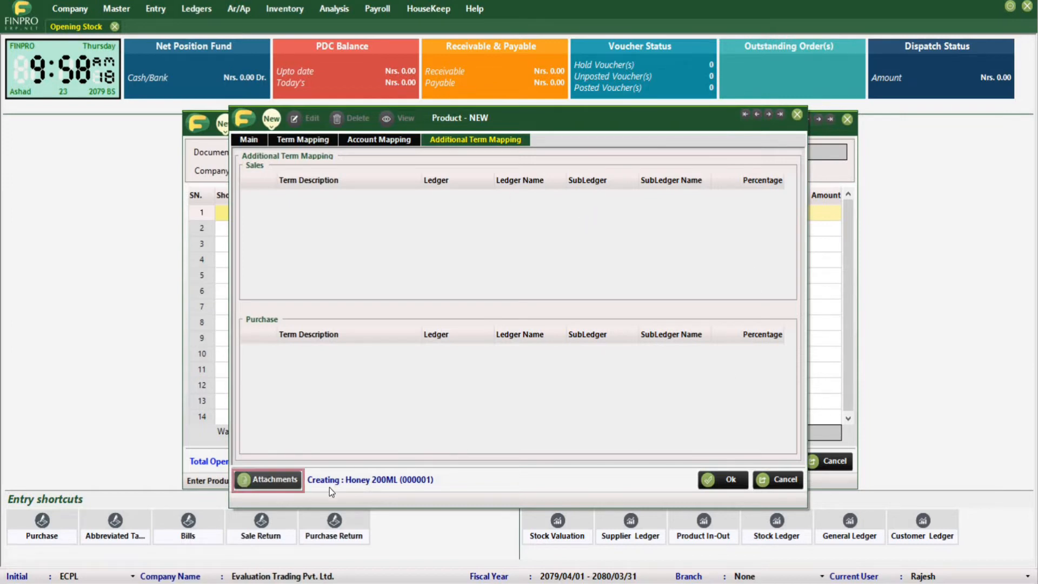
click(269, 479)
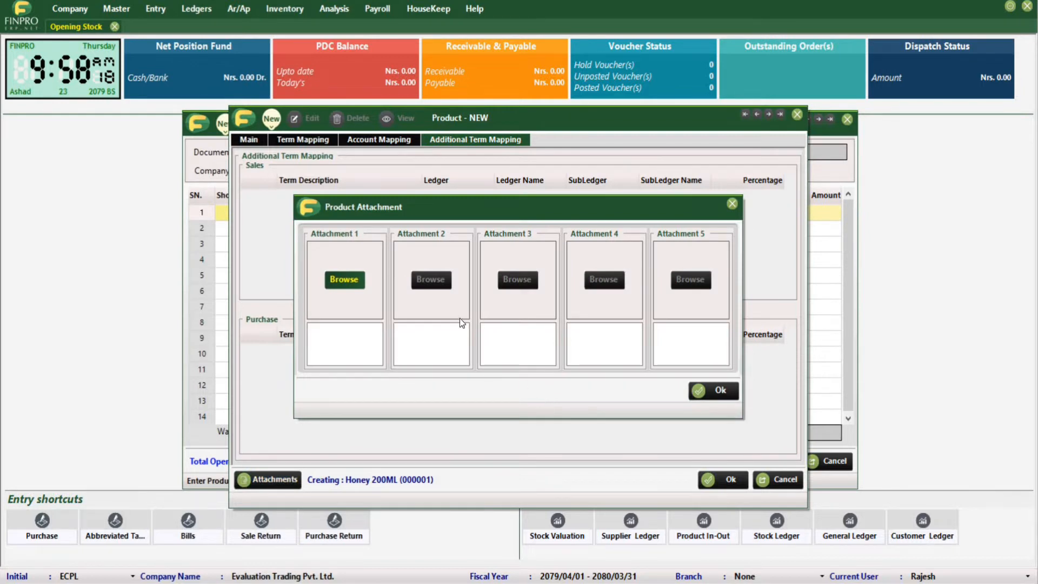
click(344, 280)
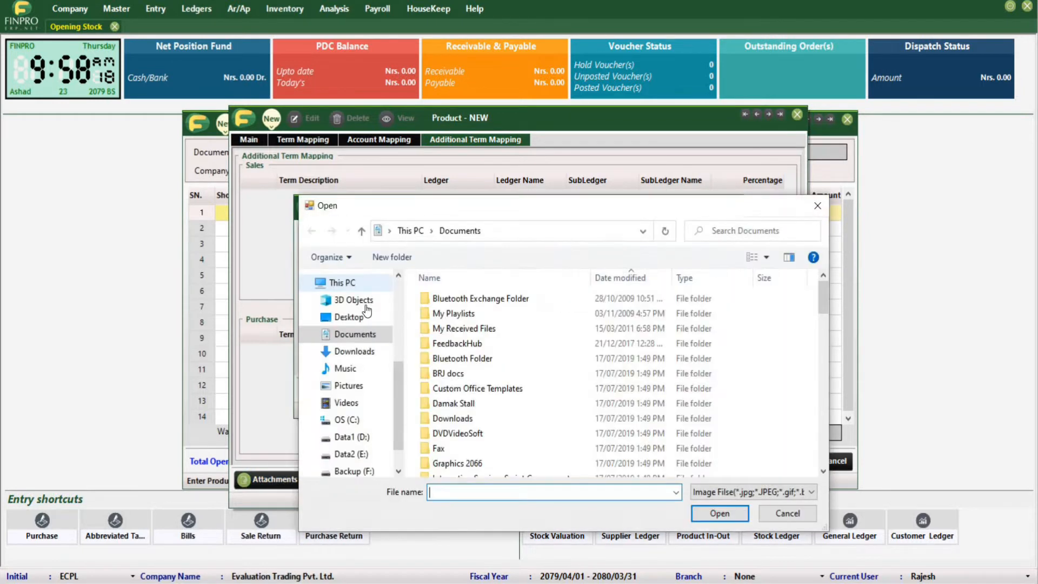
key(Escape)
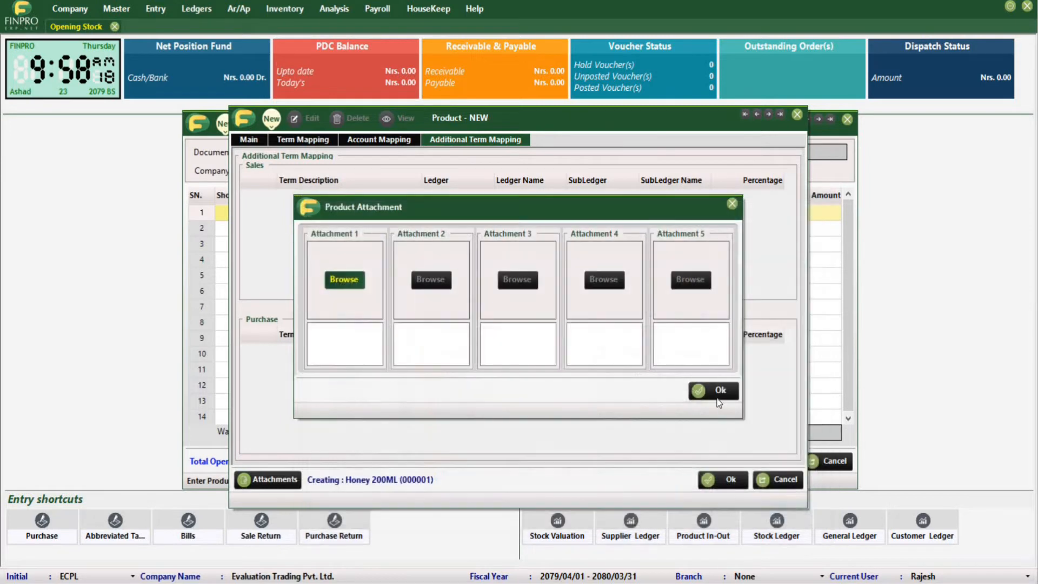
click(721, 391)
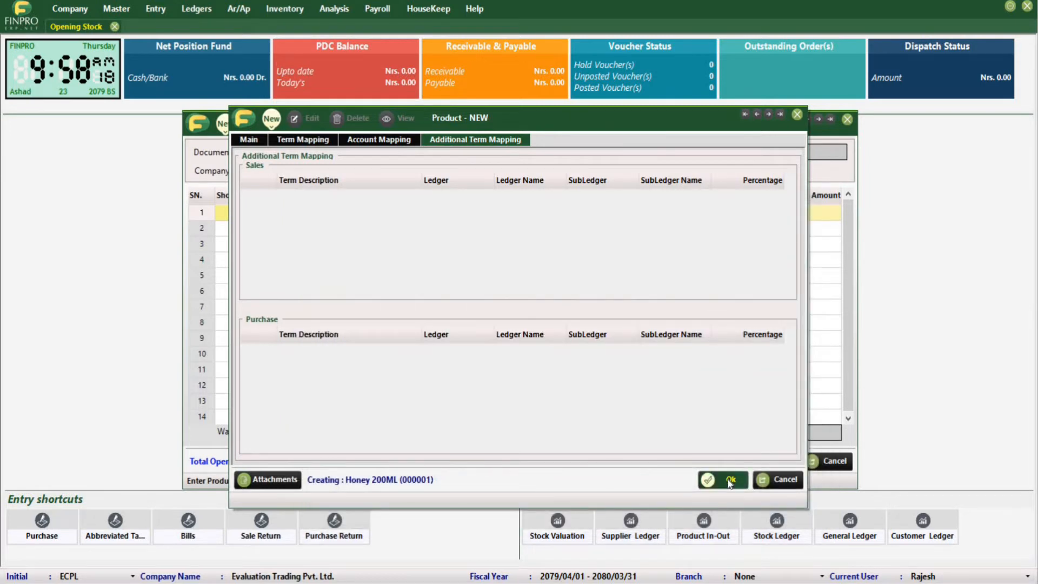
Save the new product Honey 200ML and insert it in row 1 of the opening stock entry.
key(Return)
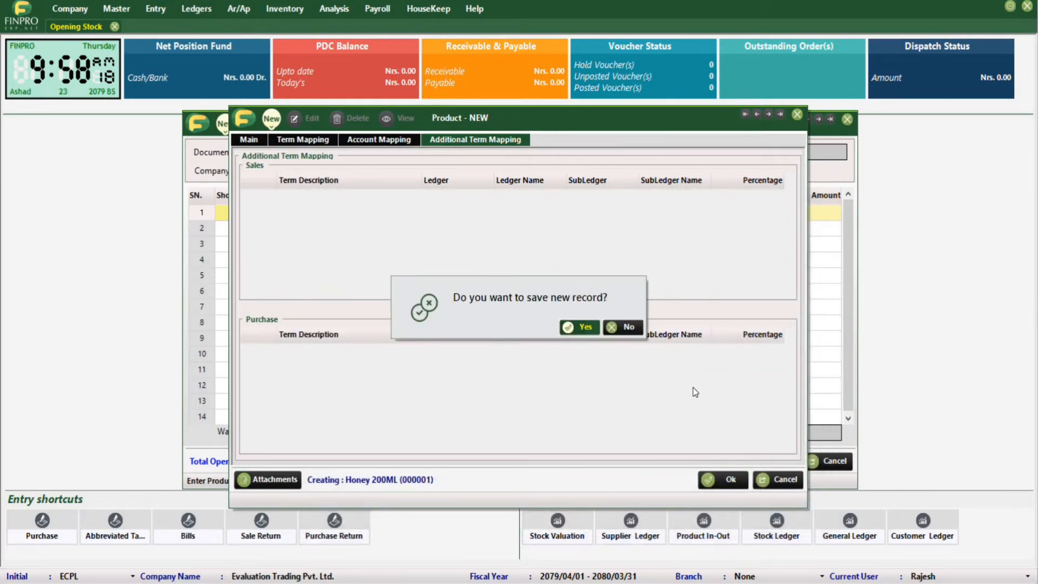
click(579, 328)
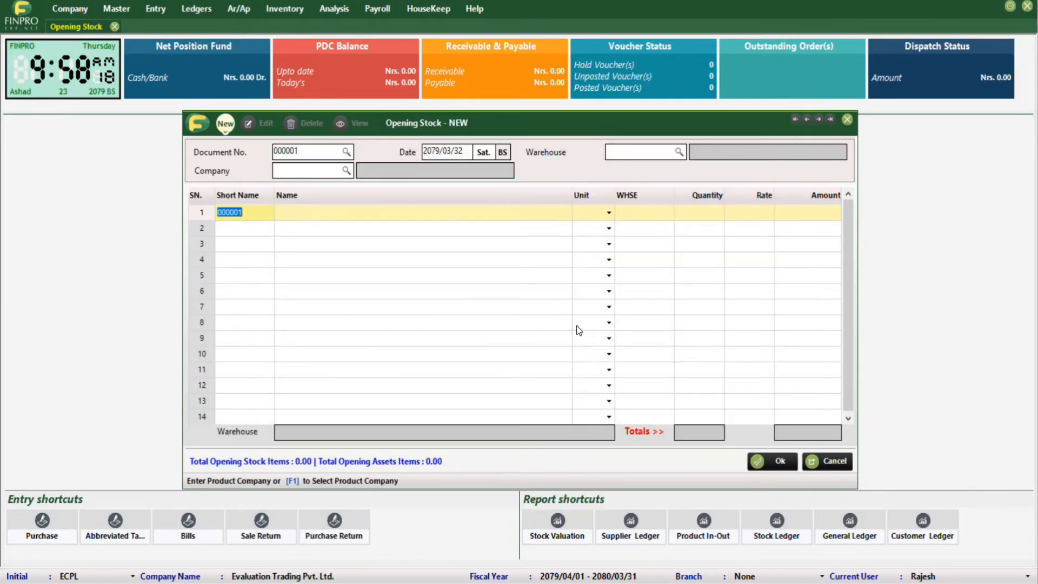
key(Return)
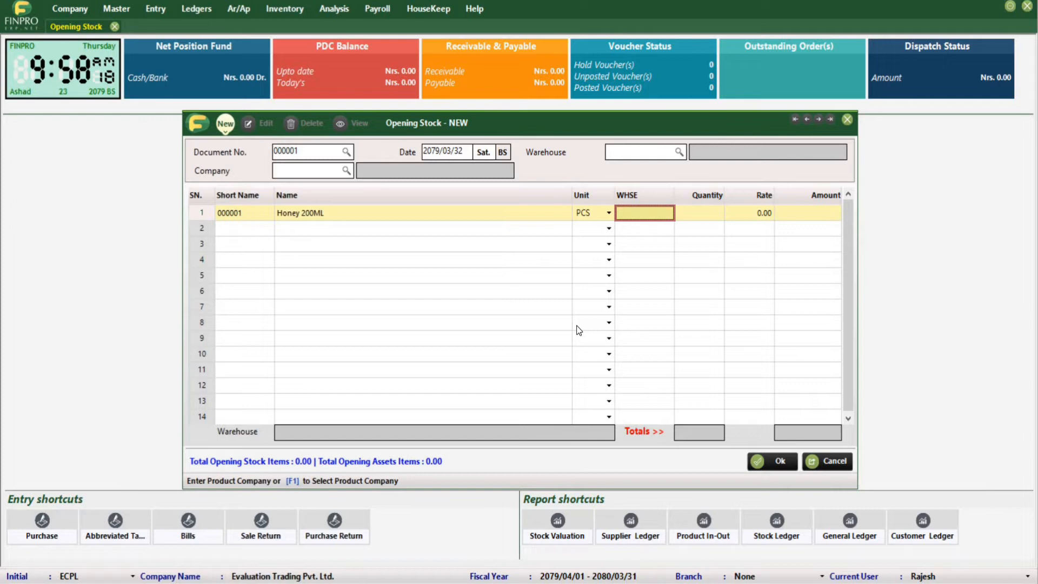
Enter a quantity of 5000 and a rate of 145 for Honey 200ML, leaving its warehouse blank.
key(Return)
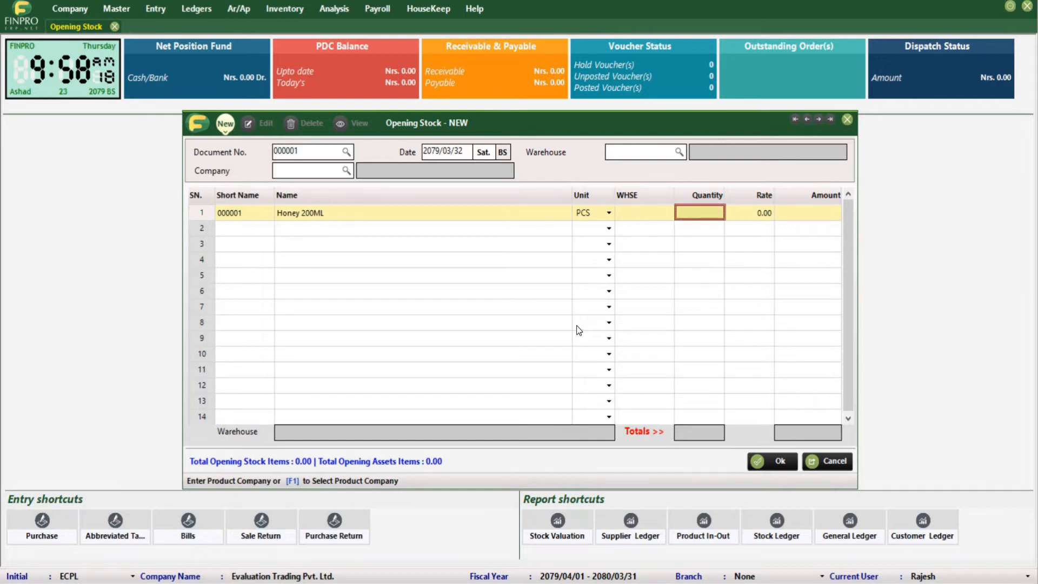
text(5000)
key(Return)
text(145)
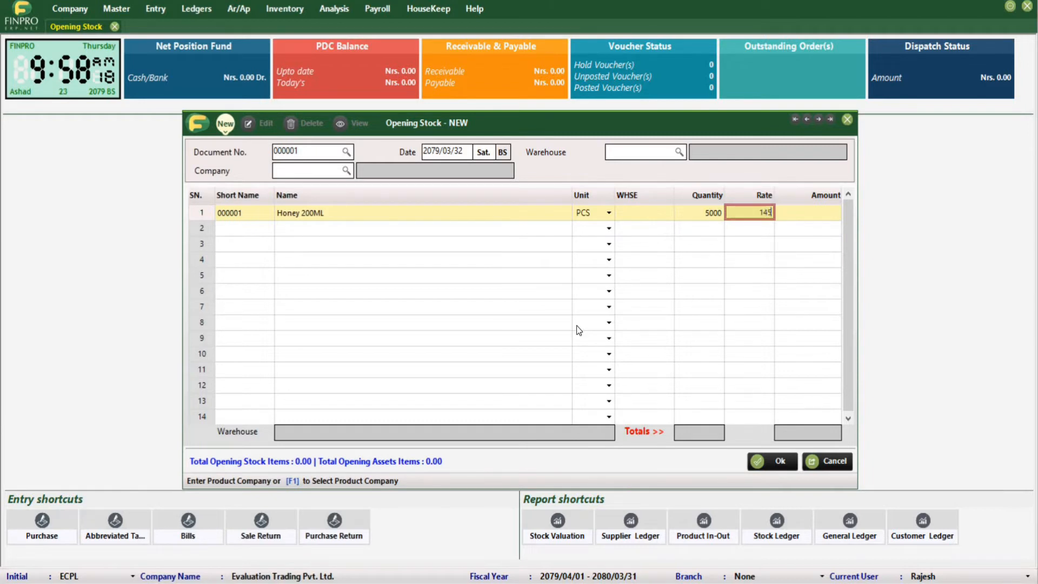
key(Return)
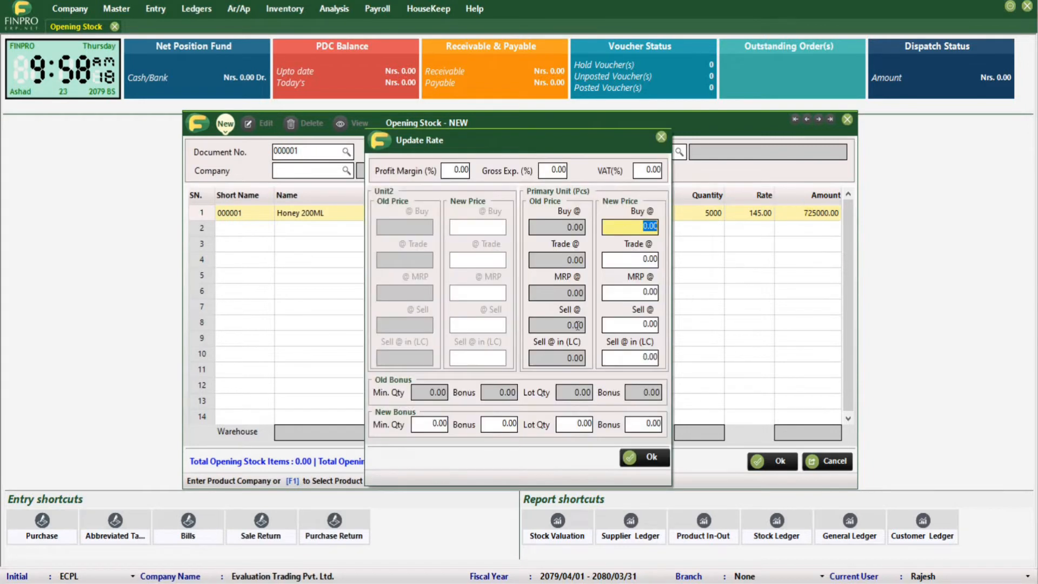
Go through the new price fields in the rate update for Honey 200ML and accept it without entering any prices.
key(Return)
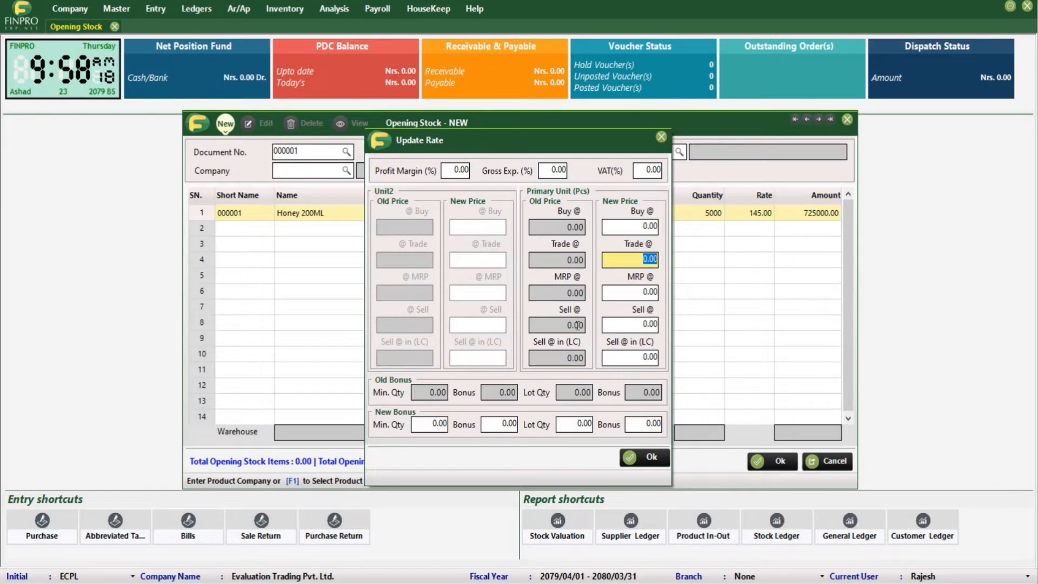
key(Return)
key(Return)
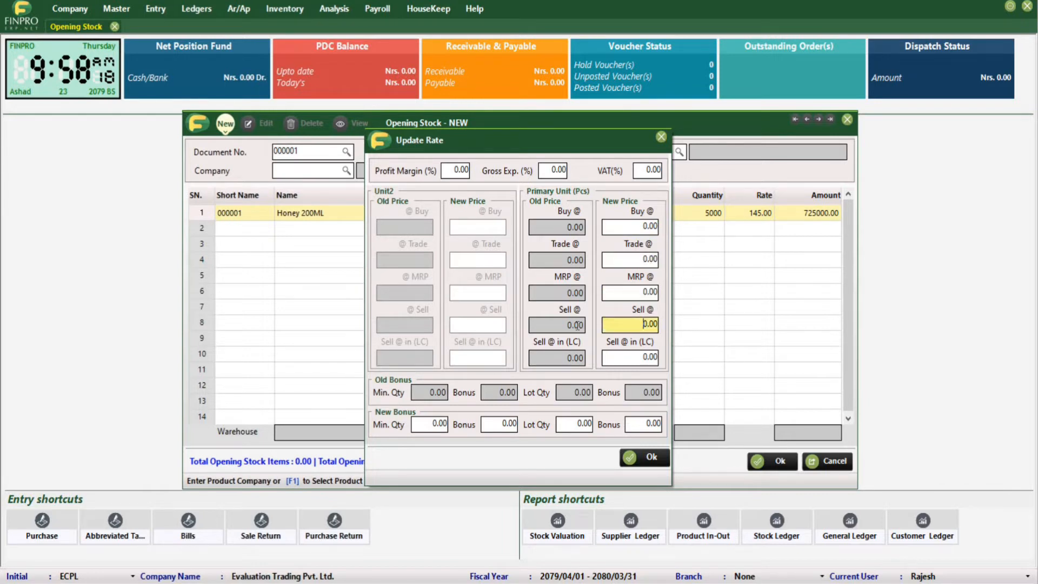
key(shift+Right)
key(shift+Right)
key(shift+Right)
key(shift+Right)
click(649, 322)
click(650, 460)
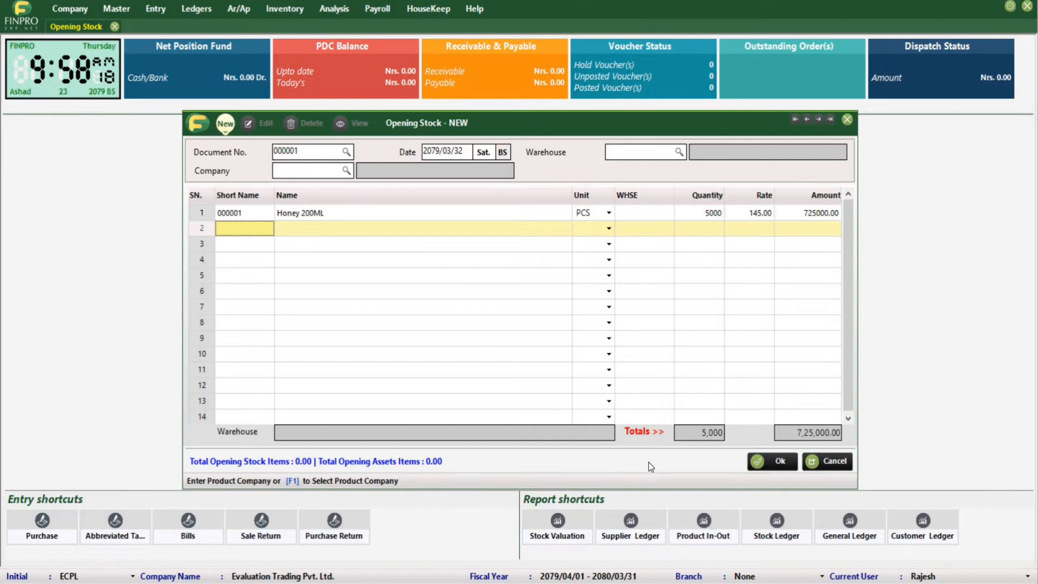
Start a new product for row 2 of the opening stock and name it Bikaji Bhujiya 100GM.
key(ctrl+a)
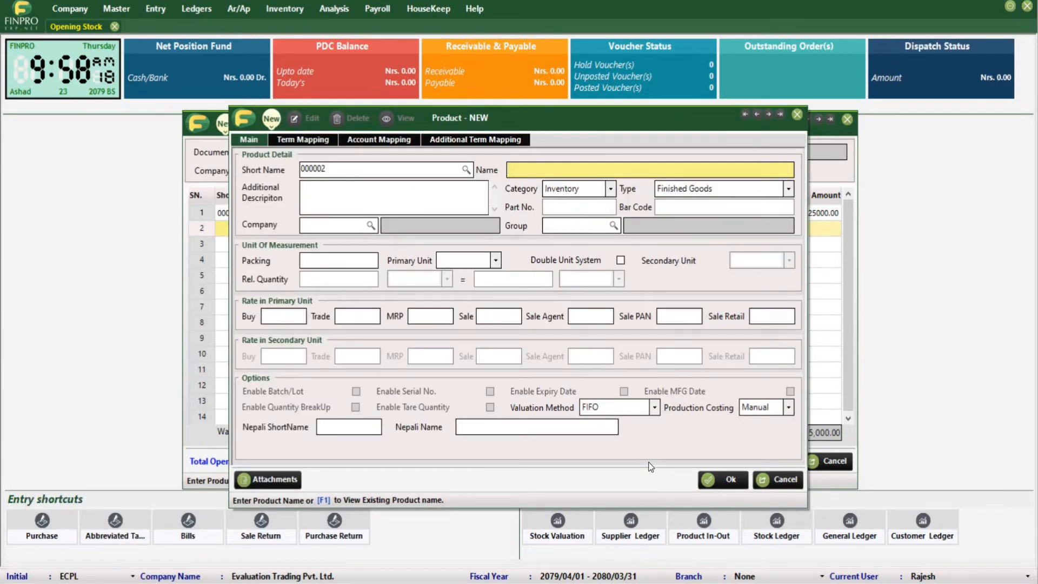
text(Bikaji Bhujiya 100GM)
key(Return)
key(Return)
key(Return)
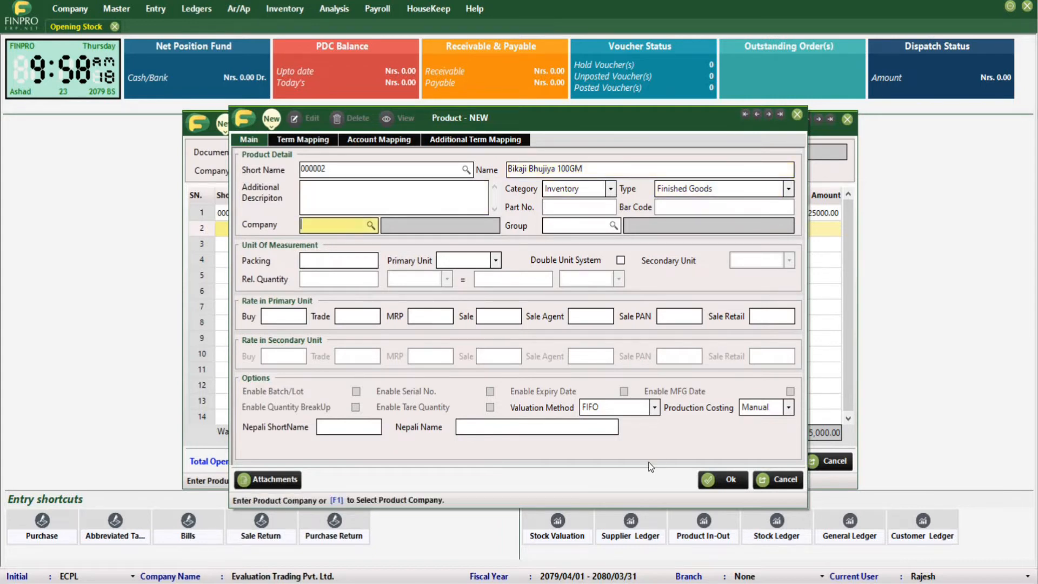
Create the product company Bikaji and assign it to the new product.
key(Return)
text(Bikaji)
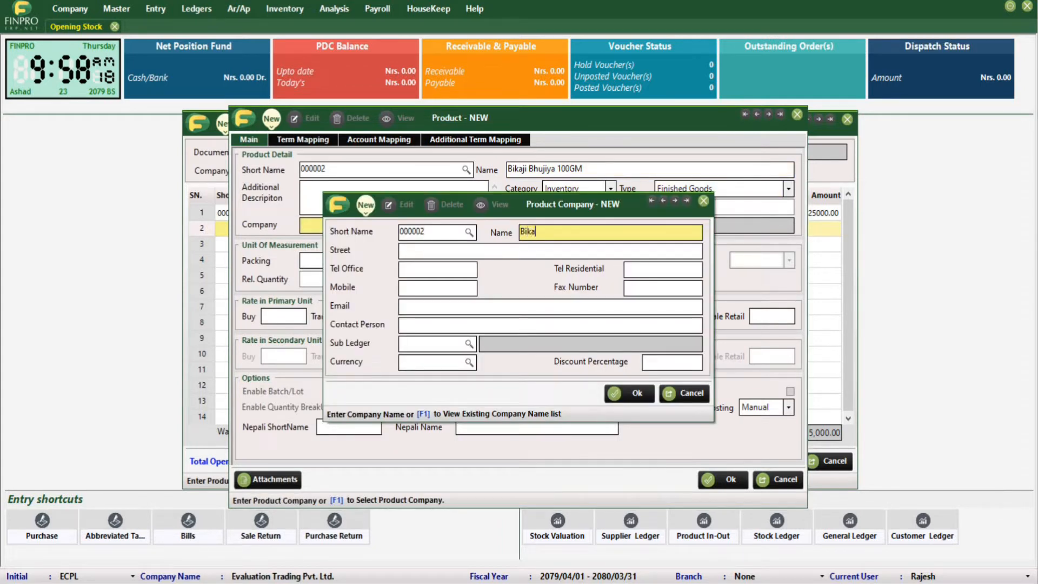
key(Return)
key(Return)
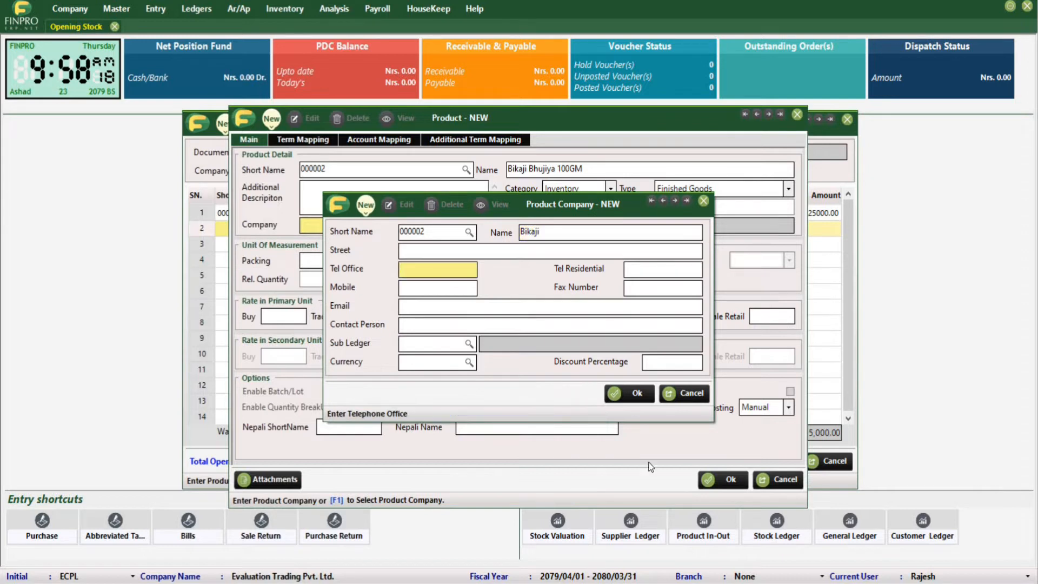
key(alt+o)
key(Return)
Assign the product to the Foods Items group and set its packing to 100GM and primary unit to Pcs.
key(F1)
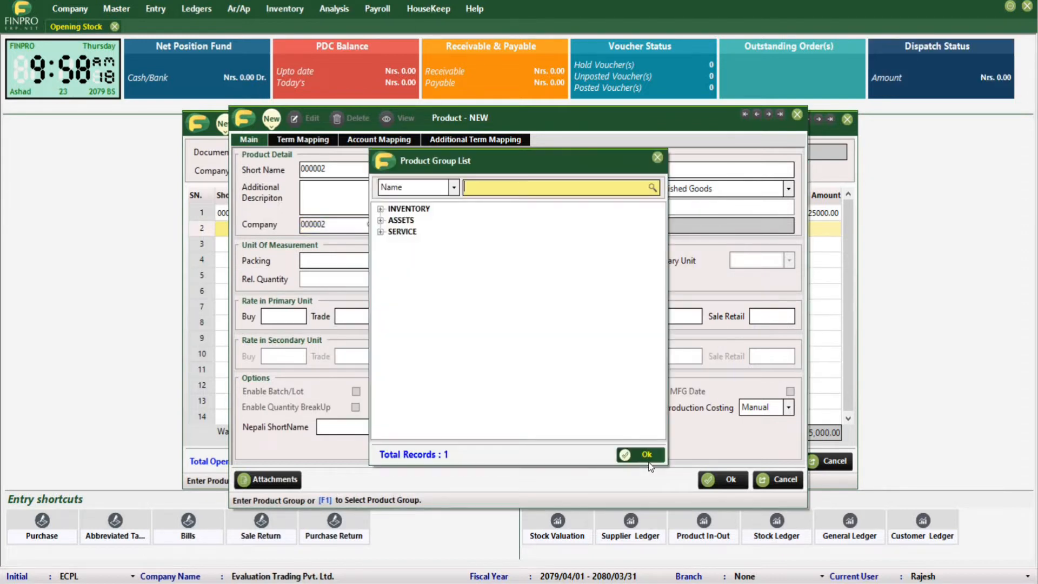
text(Foo)
key(Return)
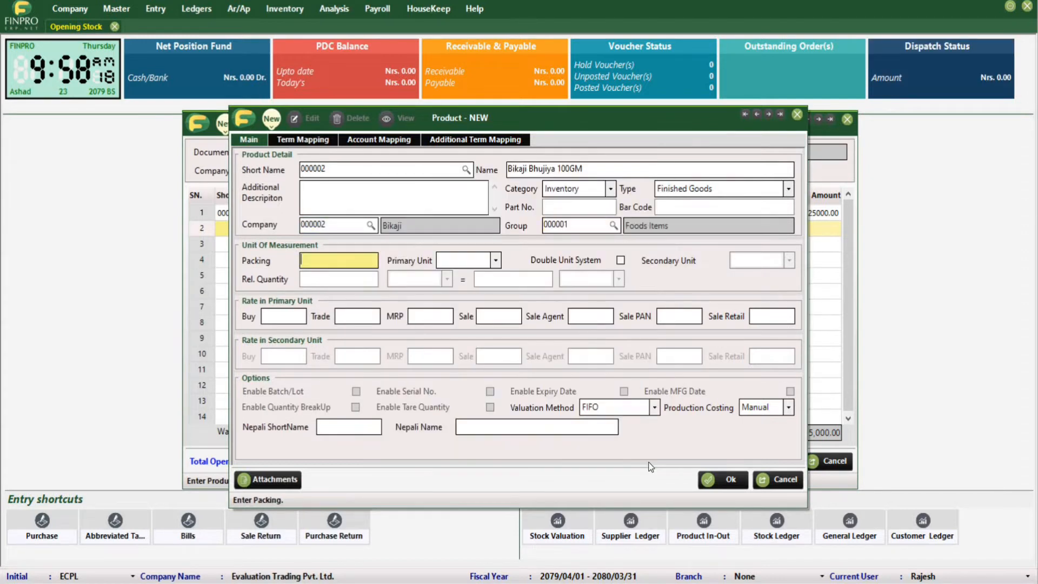
text(100GM)
key(Return)
text(Pcs)
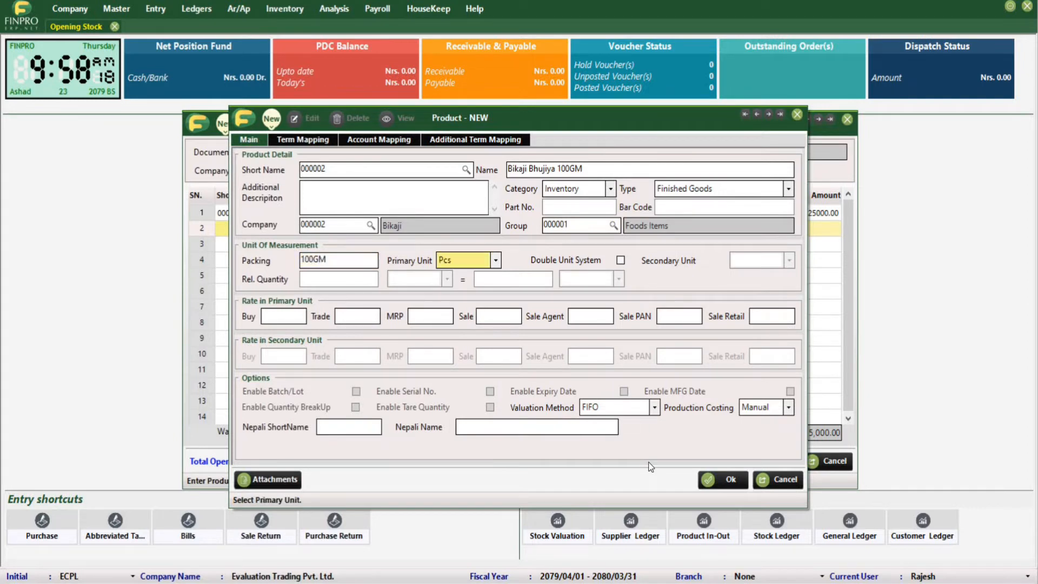
Save the product Bikaji Bhujiya 100GM and insert it in row 2 of the opening stock, leaving its warehouse blank.
key(Return)
key(Return)
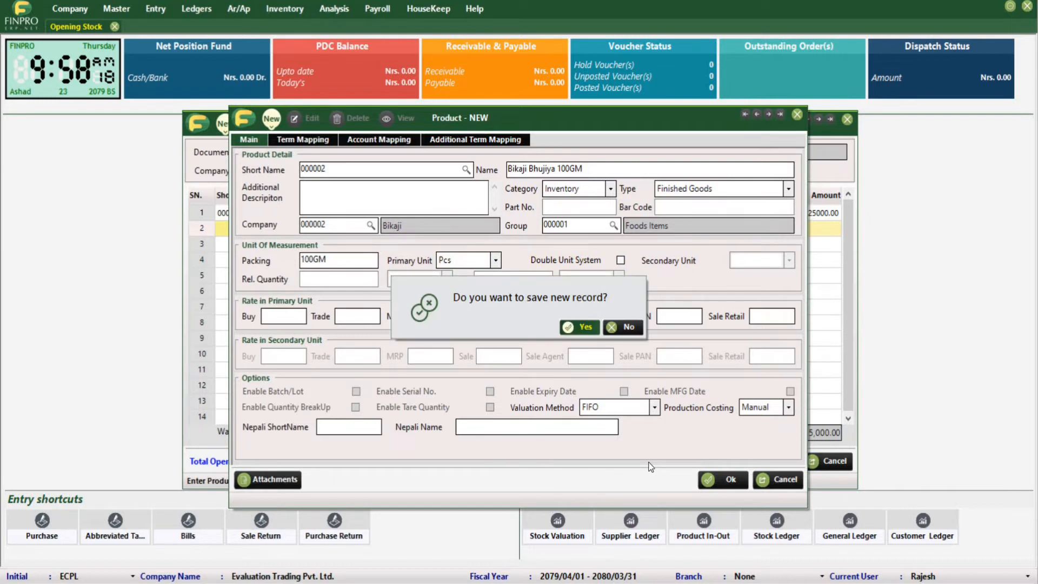
key(Return)
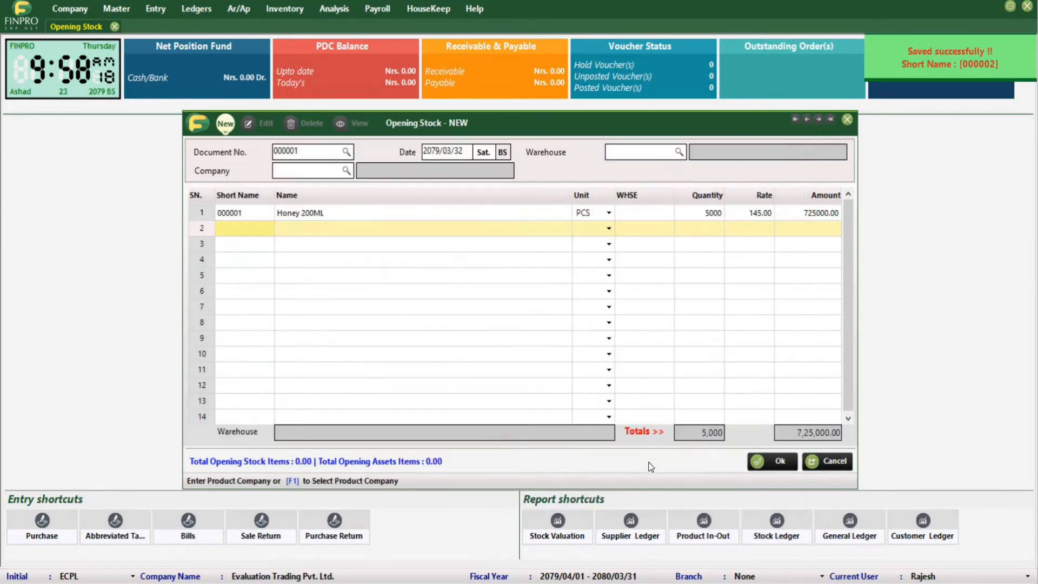
key(Return)
key(Return)
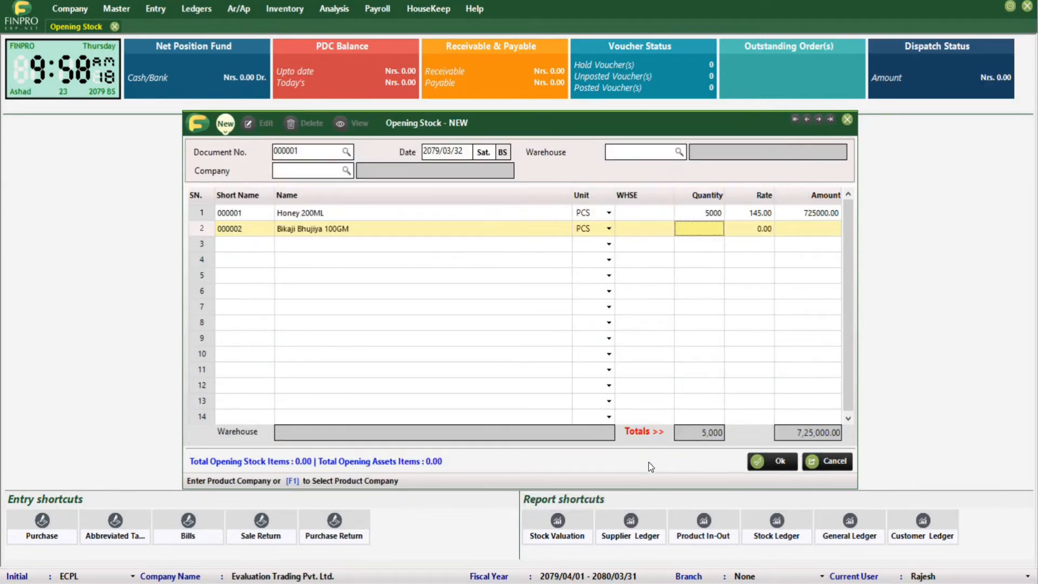
Enter a quantity of 6000 and a rate of 25 for Bikaji Bhujiya 100GM, accepting the rate update without new prices.
text(6000)
key(Return)
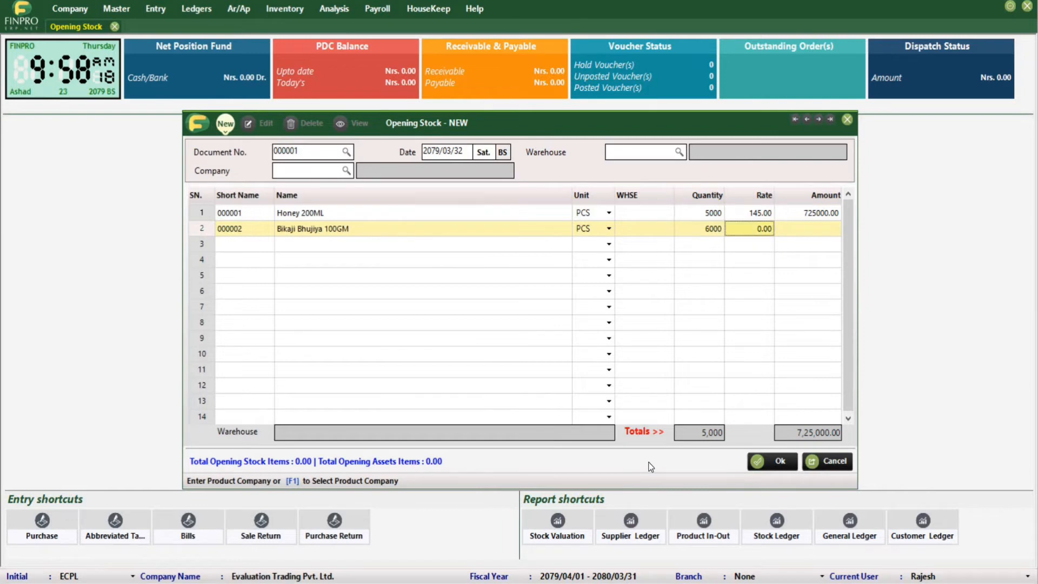
text(25)
key(Return)
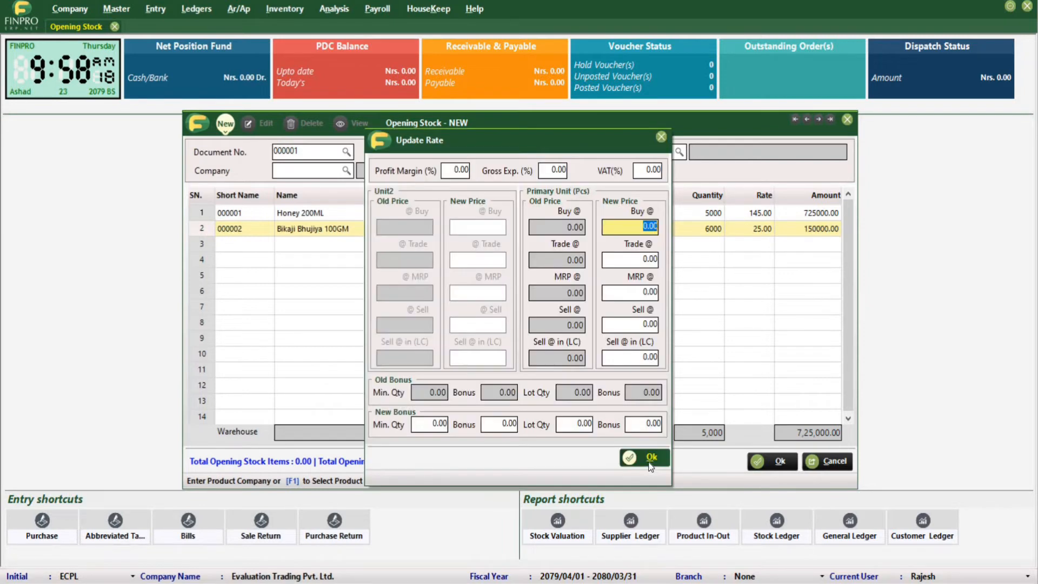
click(649, 462)
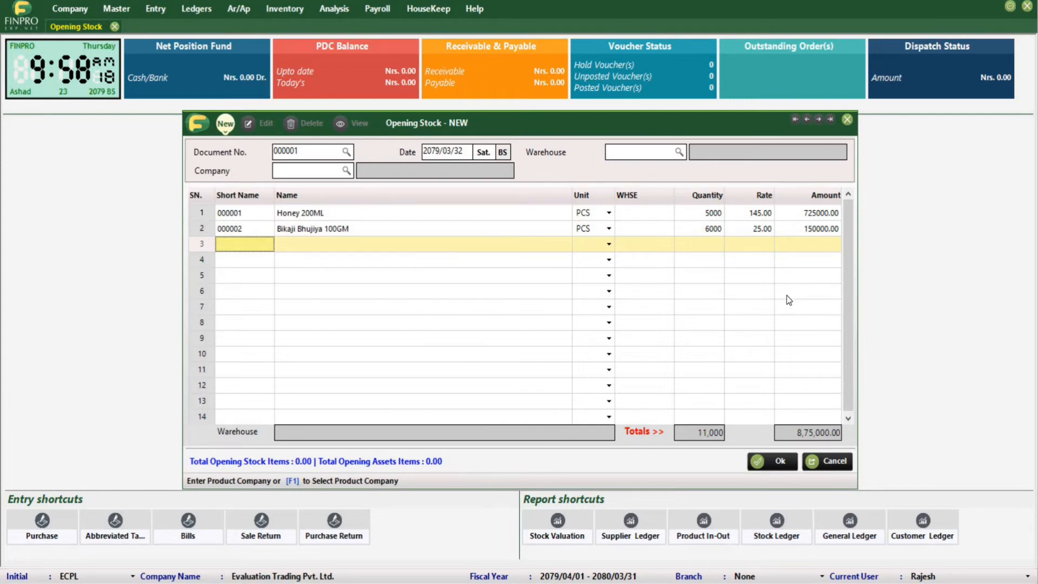
Save the opening stock record with both products and close the opening stock entry.
click(782, 461)
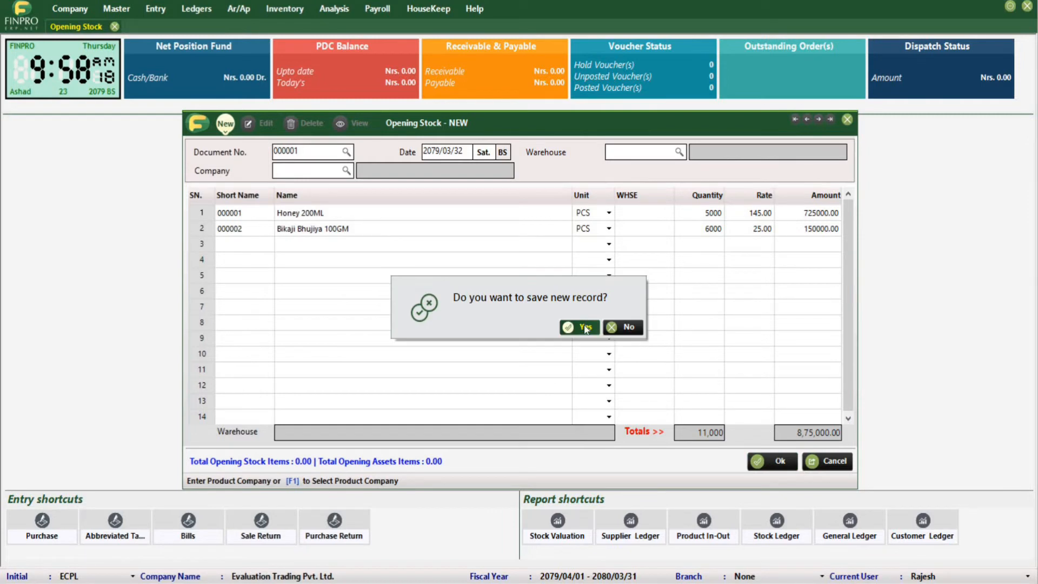
click(584, 327)
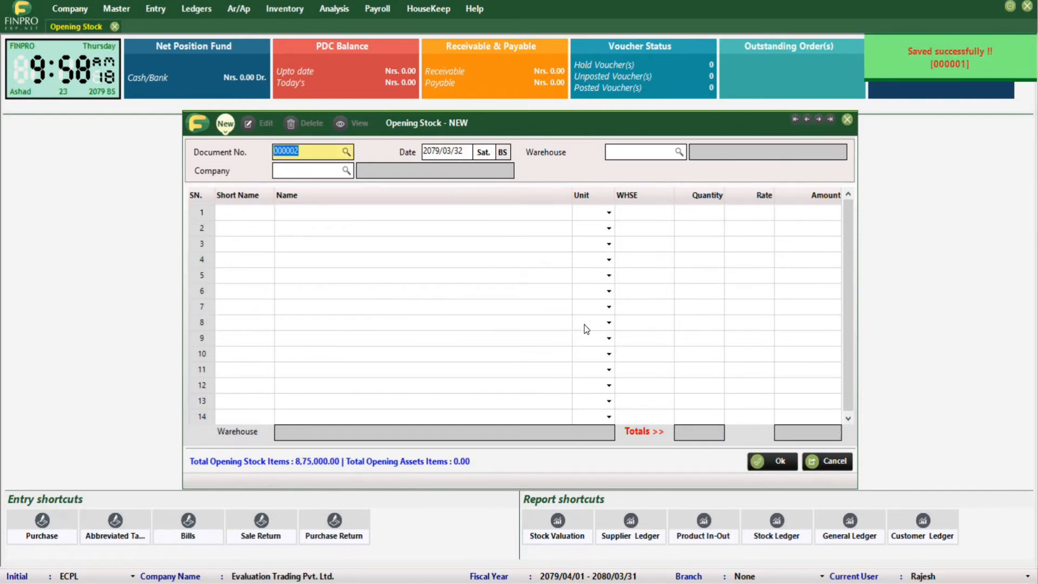
click(847, 120)
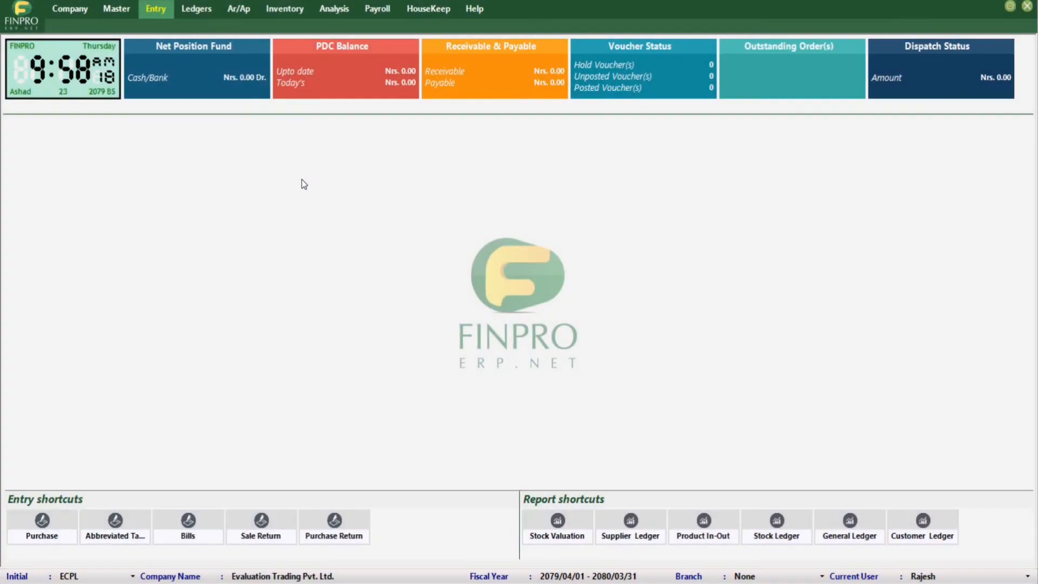
Open the purchase bill entry and start a new bill.
click(168, 15)
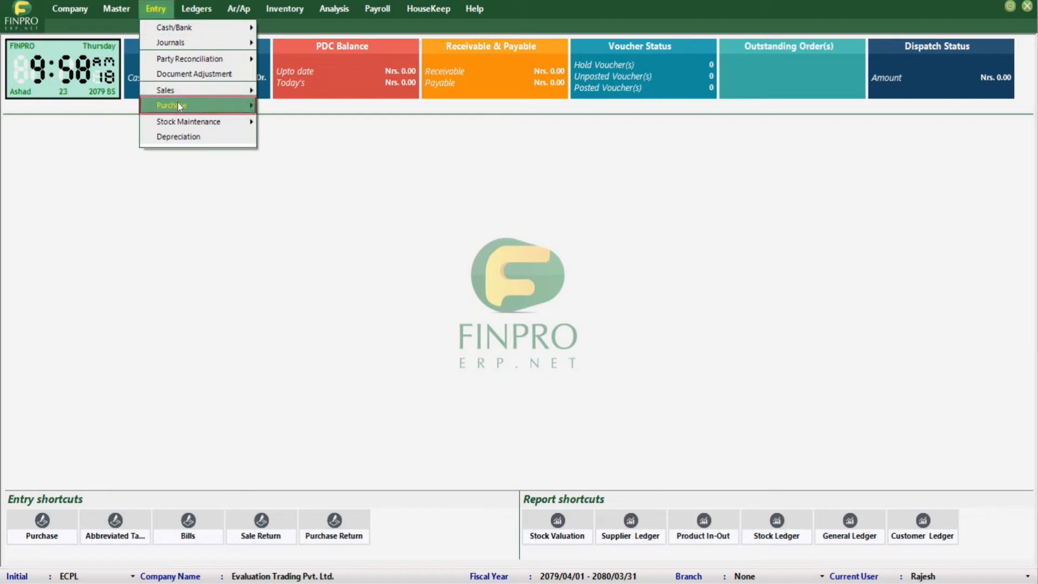
mouse_move(179, 105)
click(326, 103)
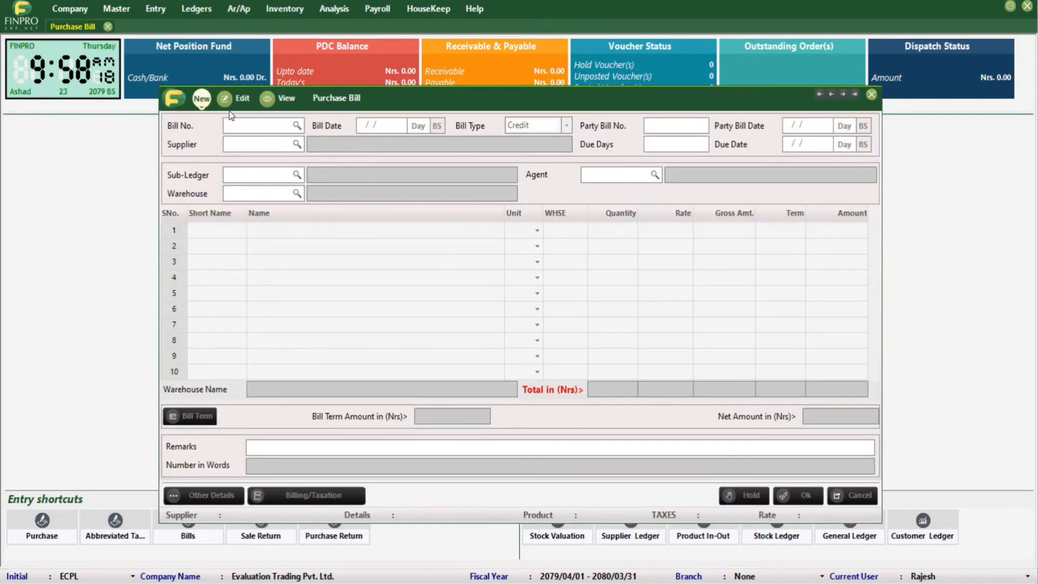
click(238, 105)
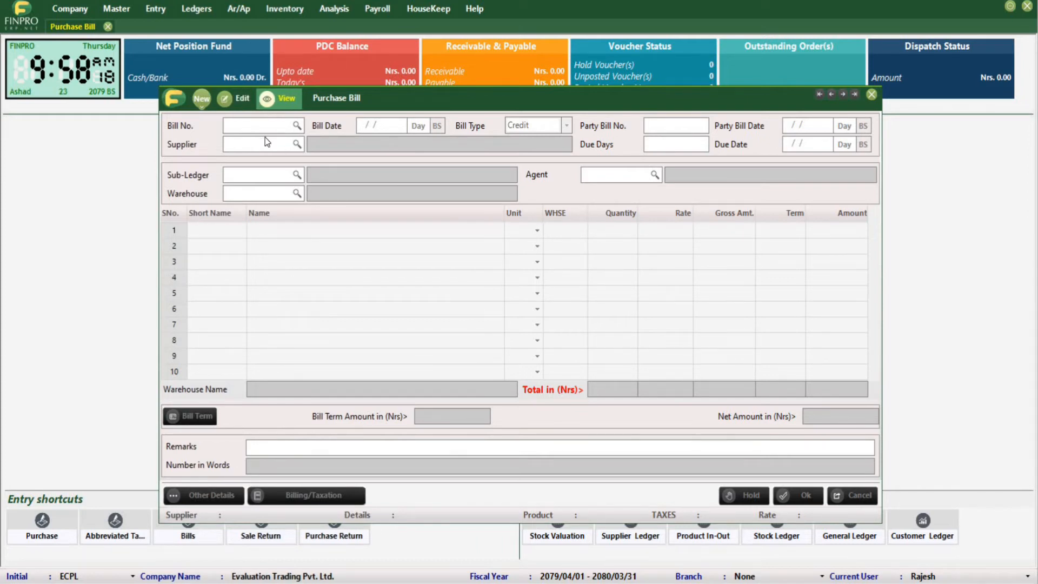
click(205, 103)
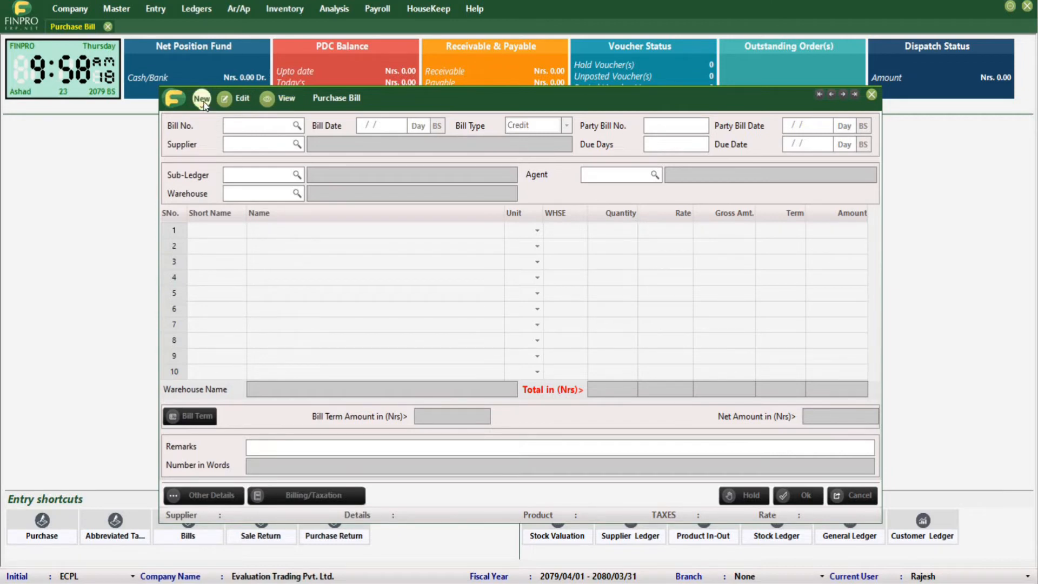
click(203, 99)
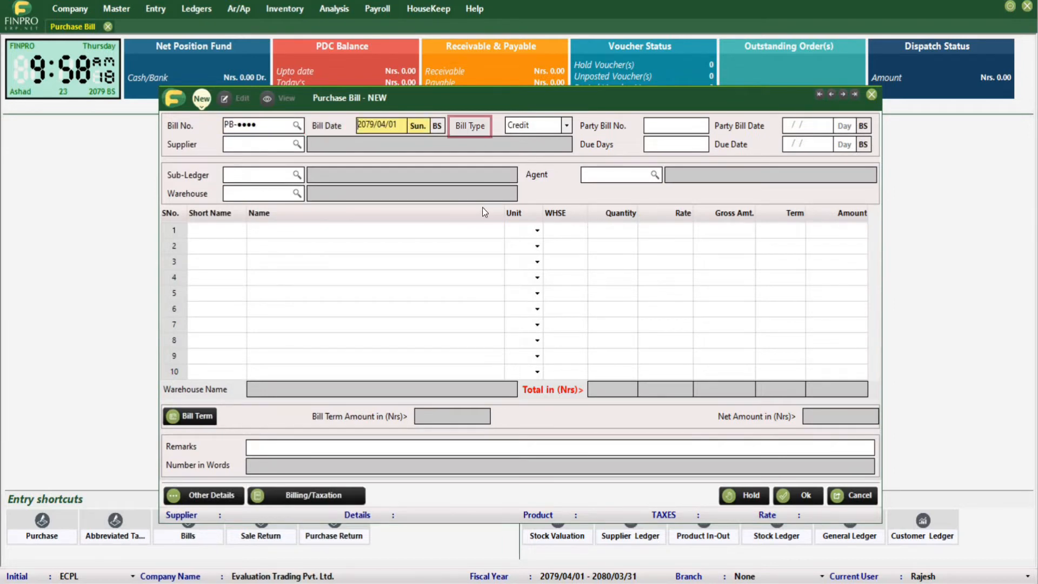
Keep the bill date 2079/04/01 and the Credit bill type, and enter party bill number 21454 with party bill date 2079/04/01.
key(Return)
key(alt+Down)
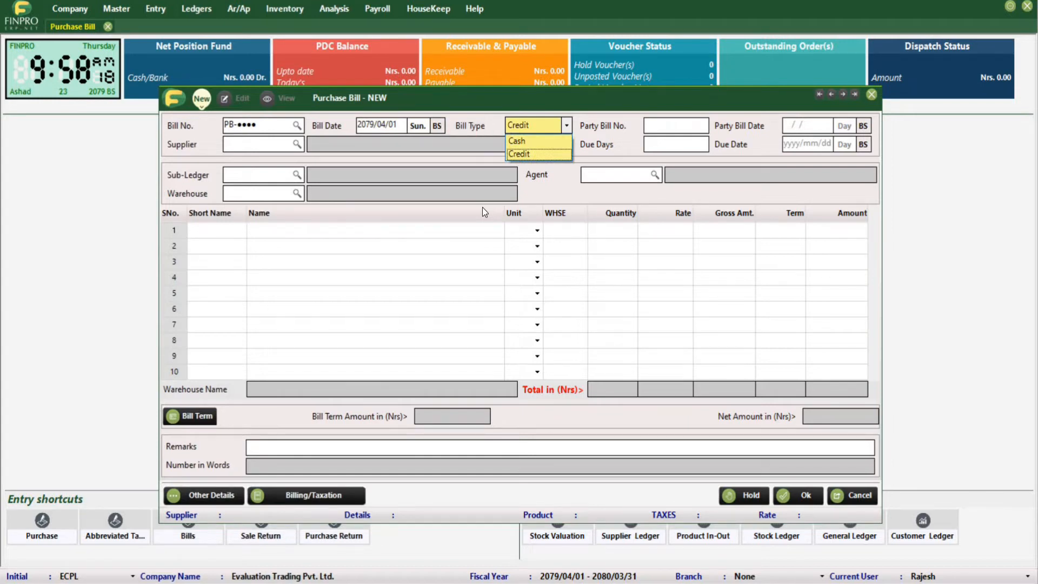
key(Return)
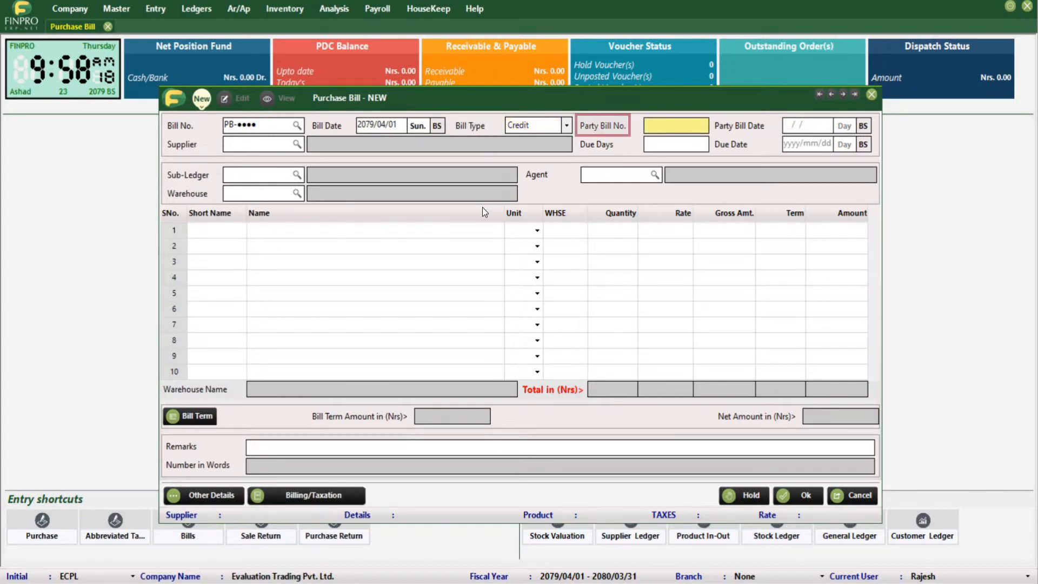
text(21454)
key(Return)
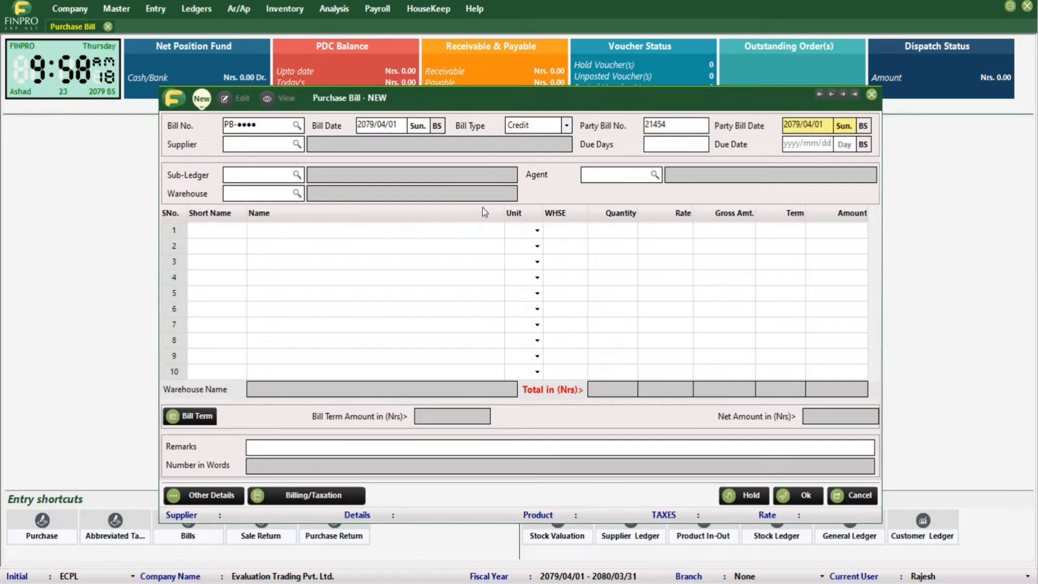
key(Return)
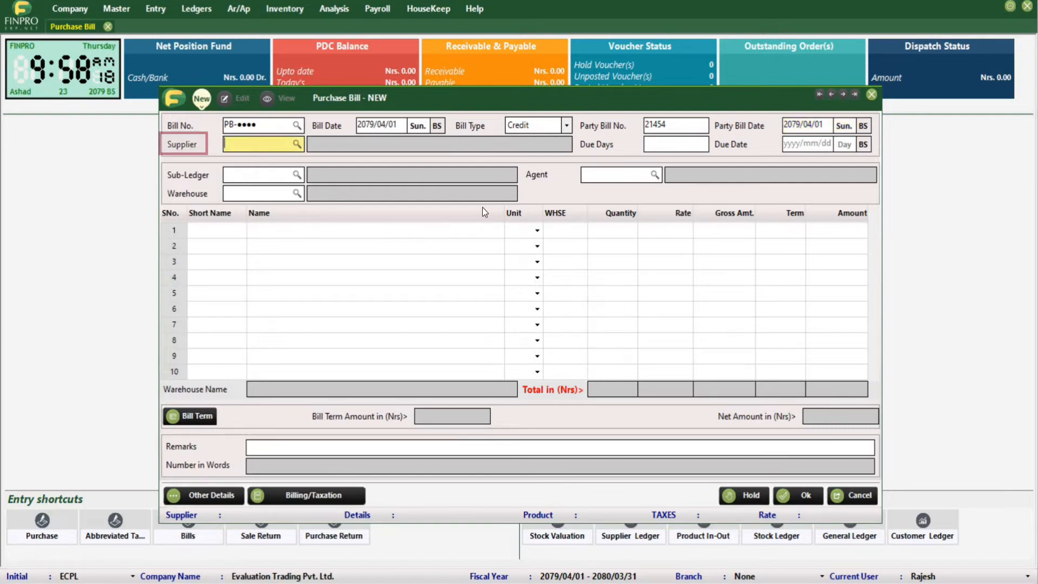
Create a new supplier ledger from the bill's Supplier field, named ABC Suppliers, and assign it to the Sundry Creditors group.
key(ctrl+a)
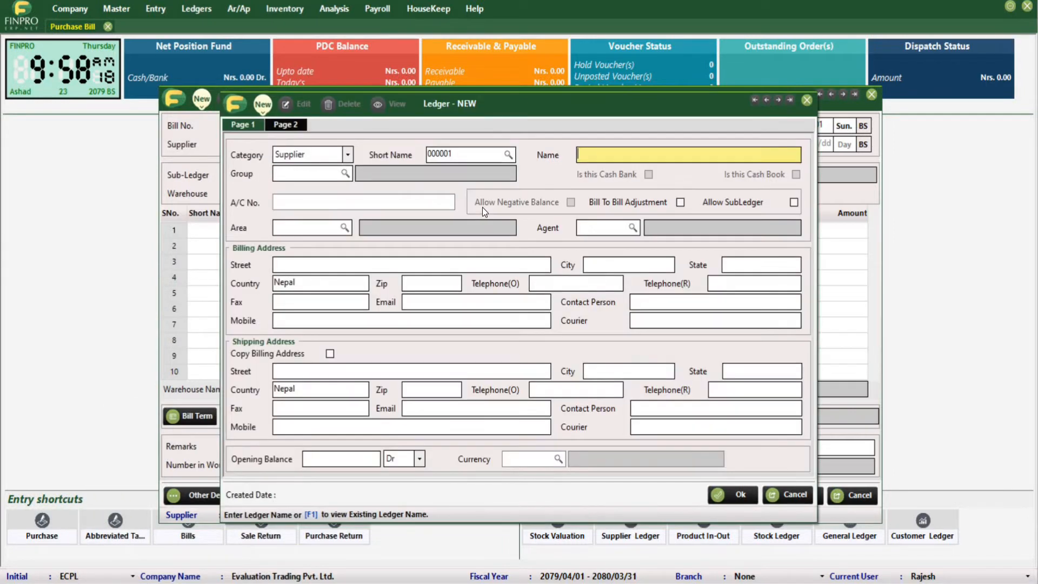
text(ABC Suppliers)
key(Return)
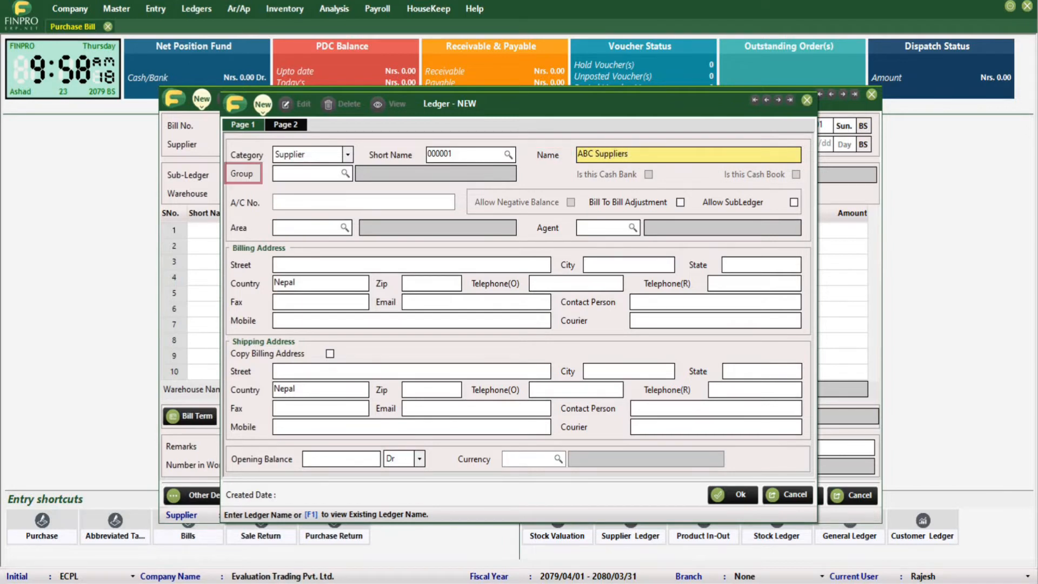
key(F1)
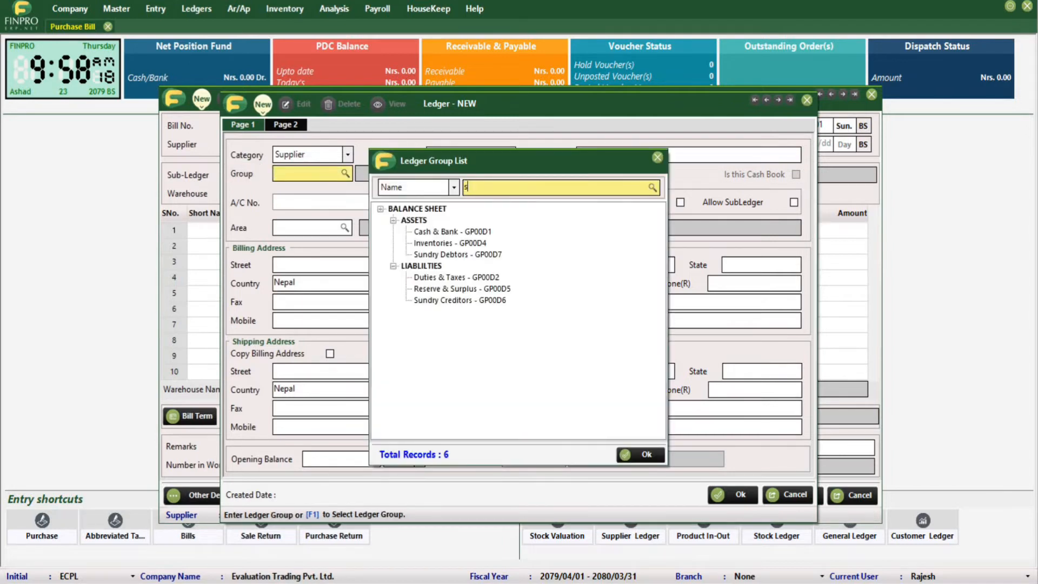
text(sundry c)
key(Return)
key(Return)
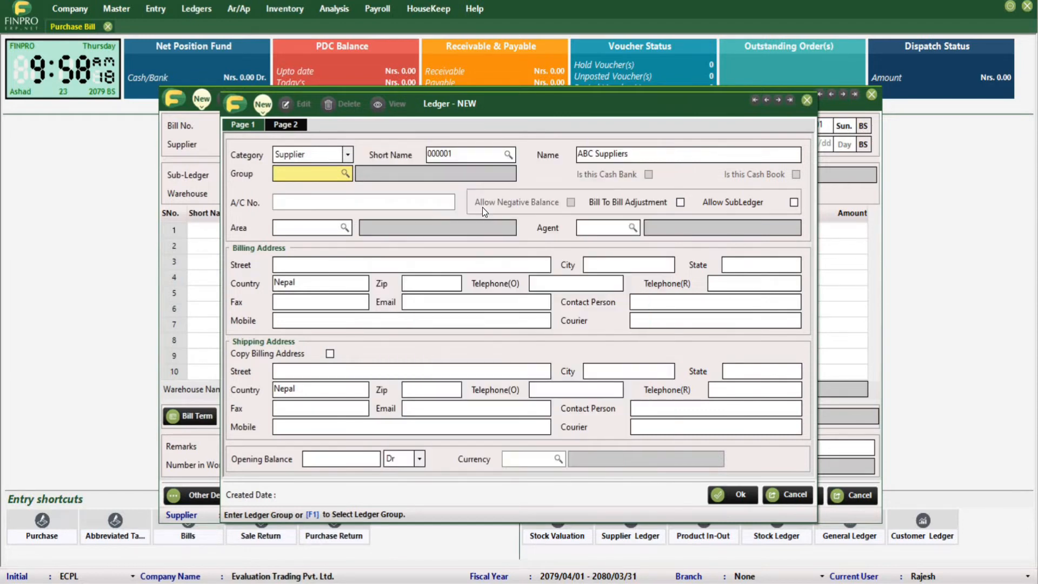
key(Return)
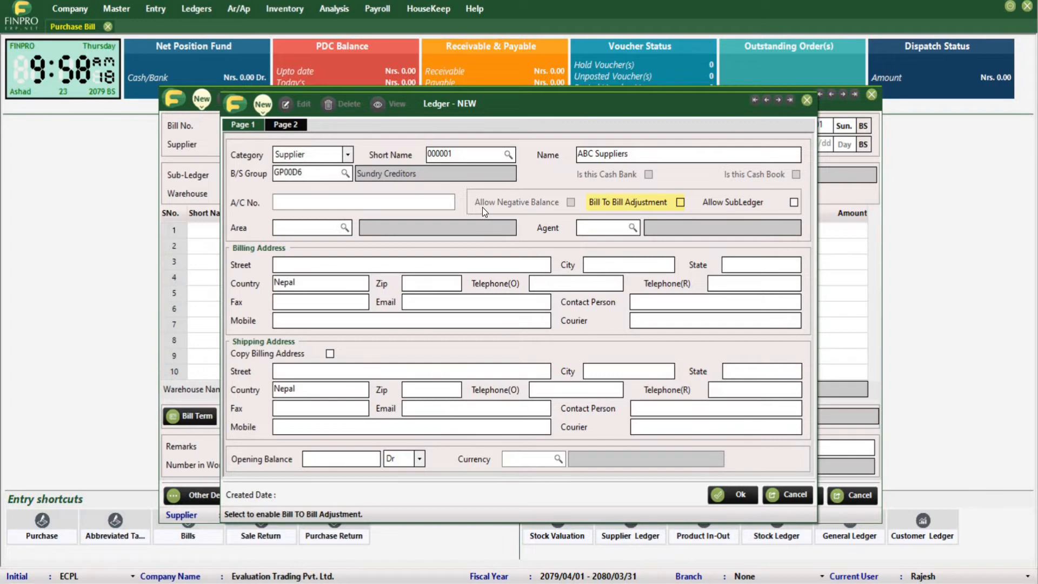
Leave the bill adjustment, sub-ledger, area and agent options unset, enter the supplier's billing street, and save the new ledger.
key(Return)
key(Return)
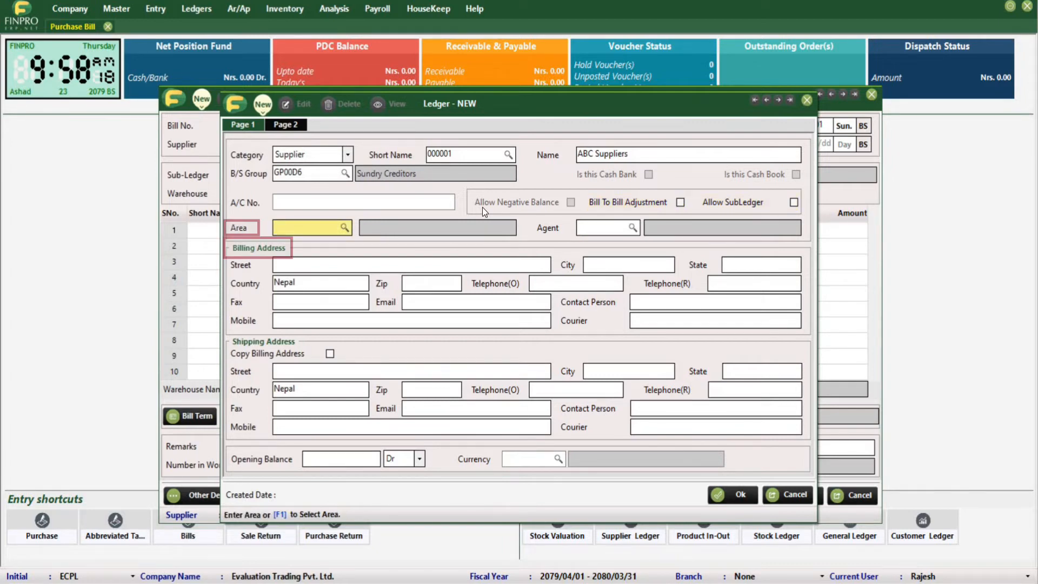
key(Return)
key(Return)
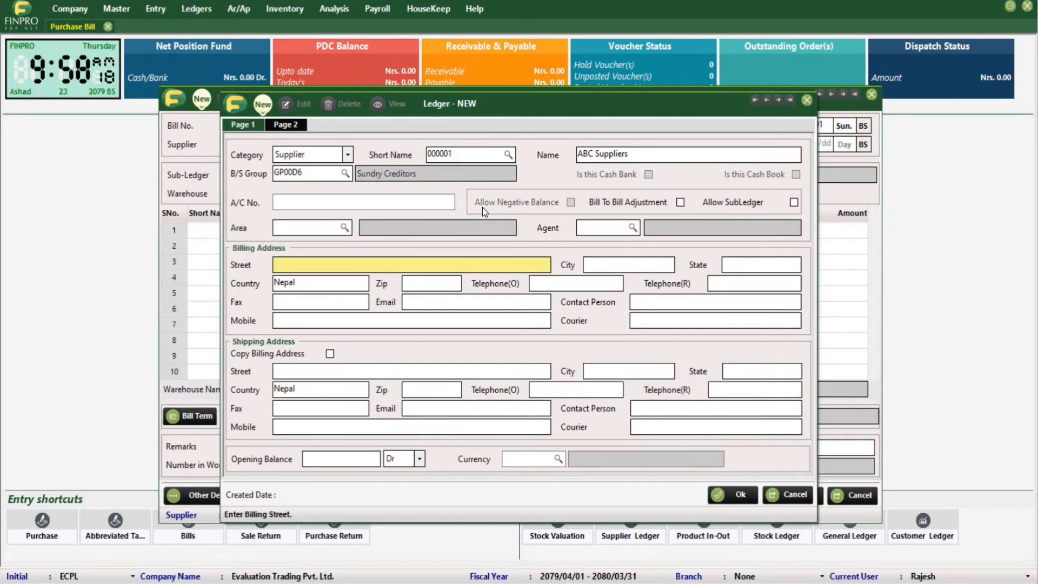
text(Kalimati)
key(Return)
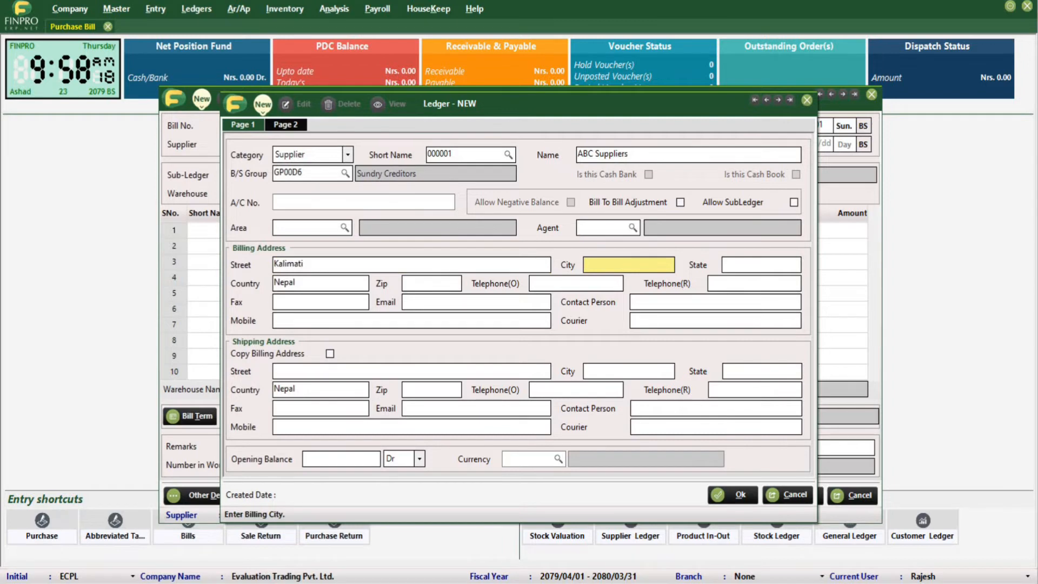
key(alt+o)
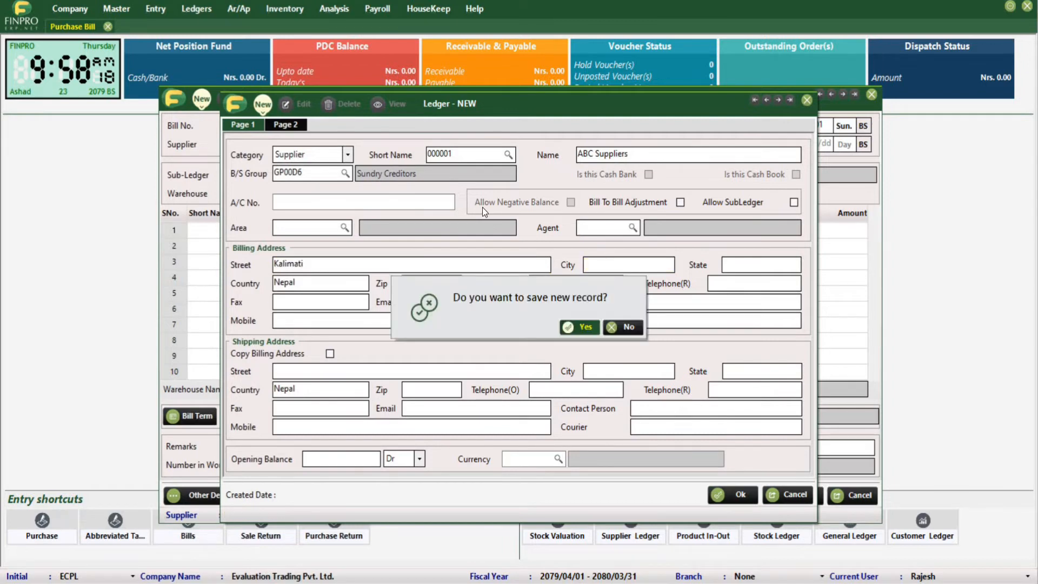
click(581, 329)
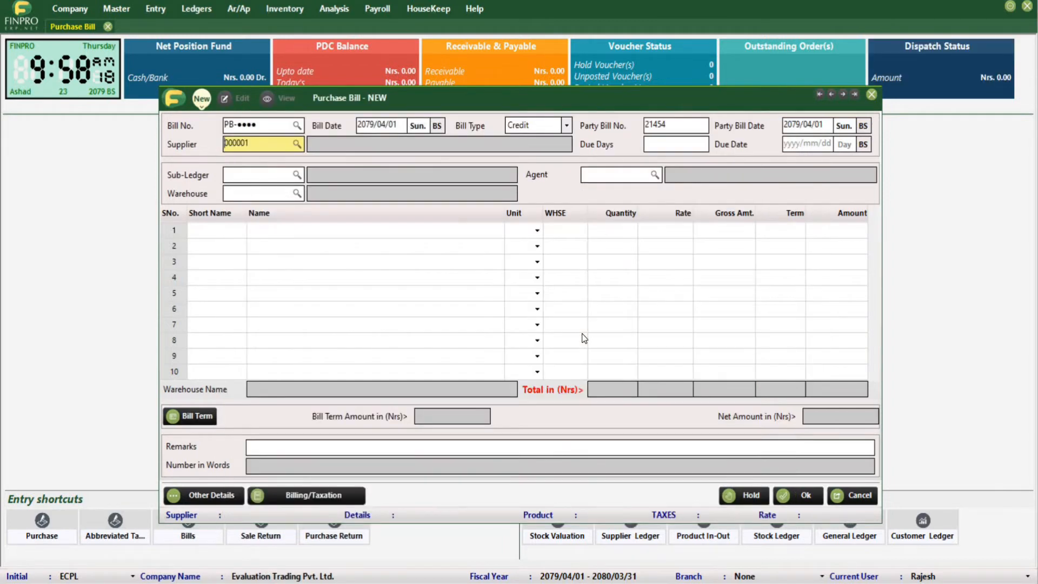
Accept ABC Suppliers as the bill's supplier and set the due days to 30, leaving agent and warehouse blank.
key(Return)
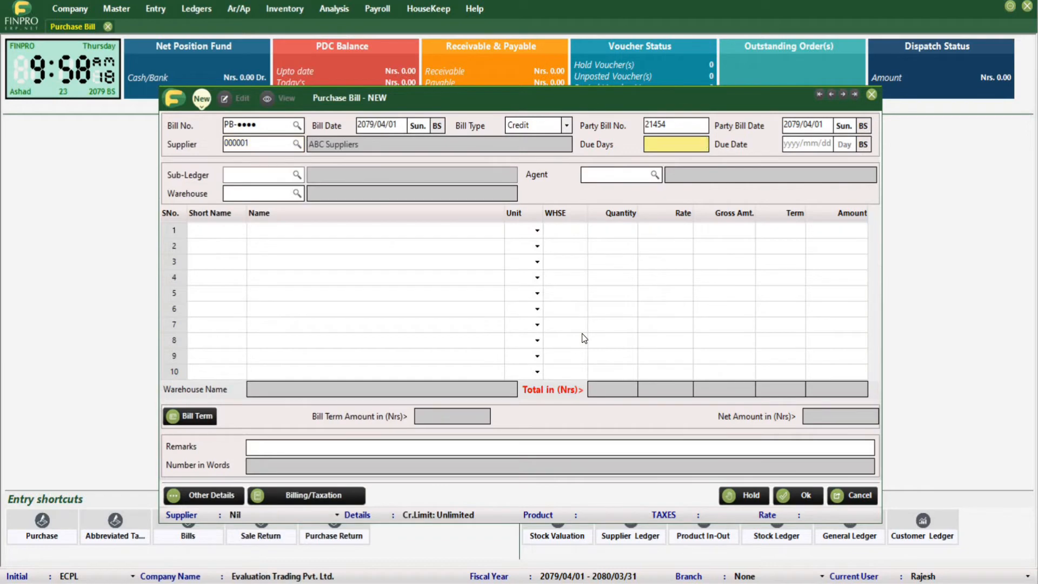
text(30)
key(Return)
key(Return)
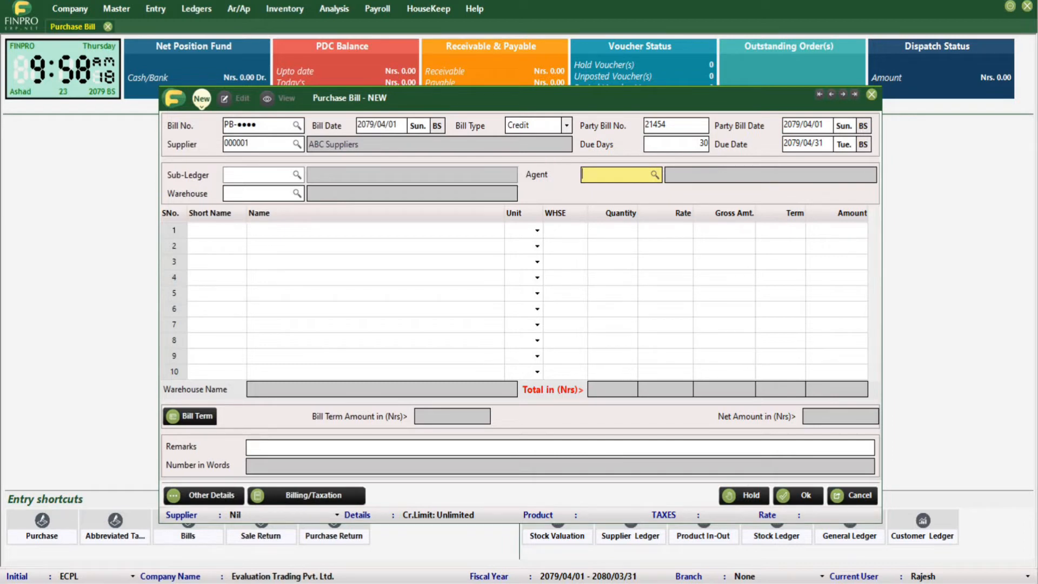
key(Return)
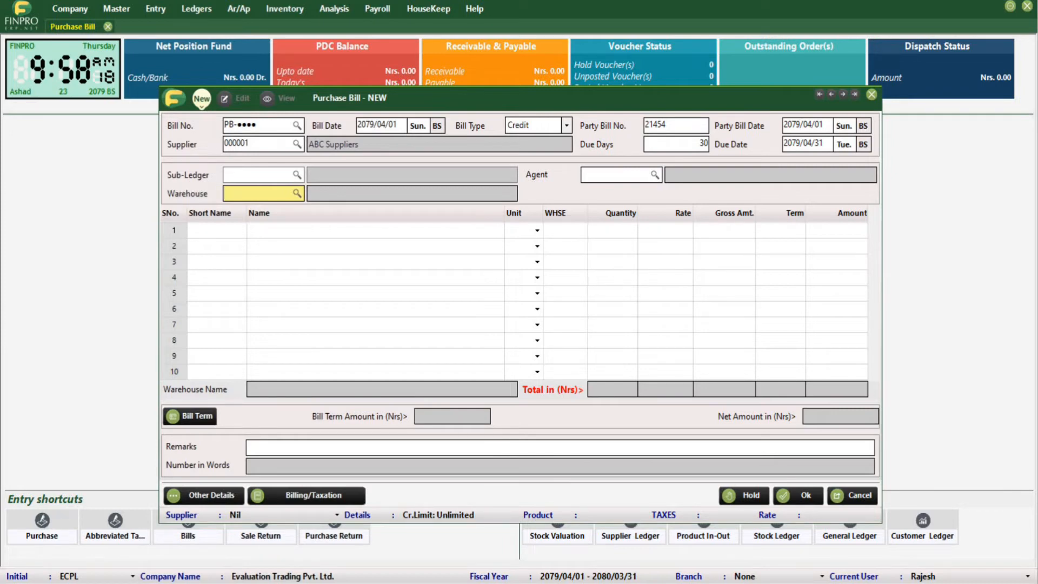
key(Return)
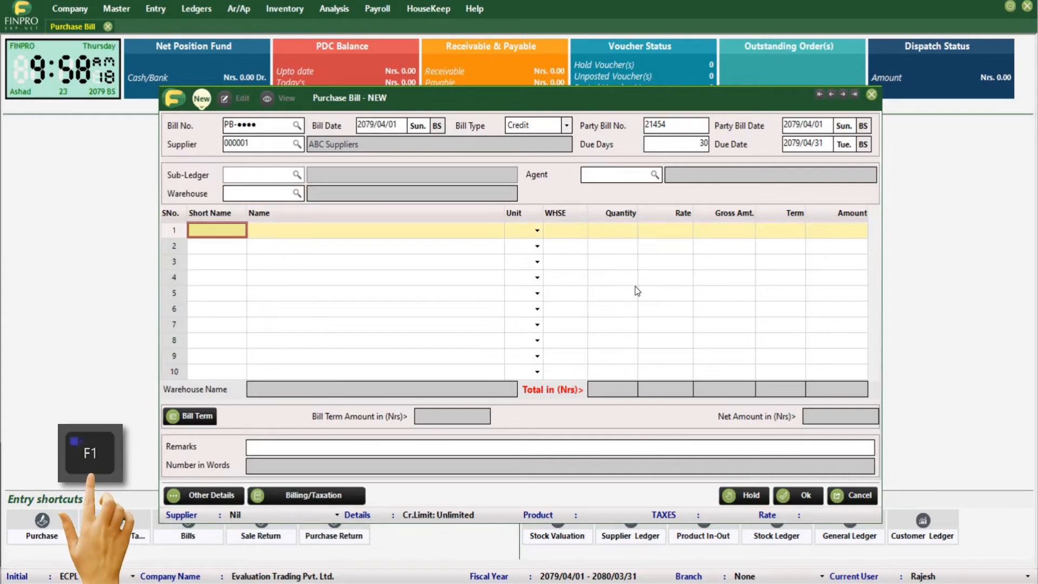
Add Bikaji Bhujiya 100GM as the first item of the purchase bill with a quantity of 2440 and a rate of 25.
key(F1)
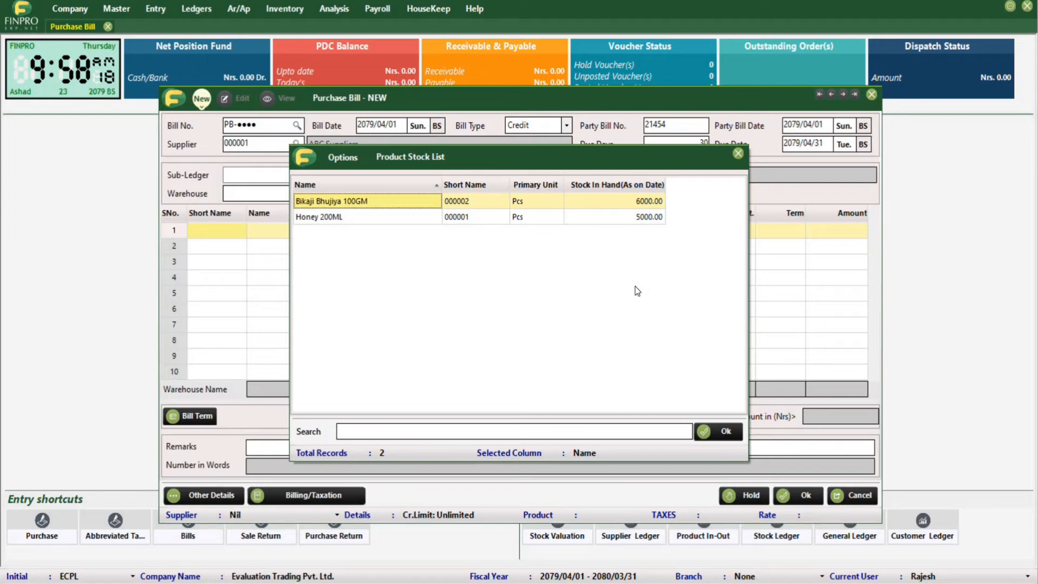
key(Return)
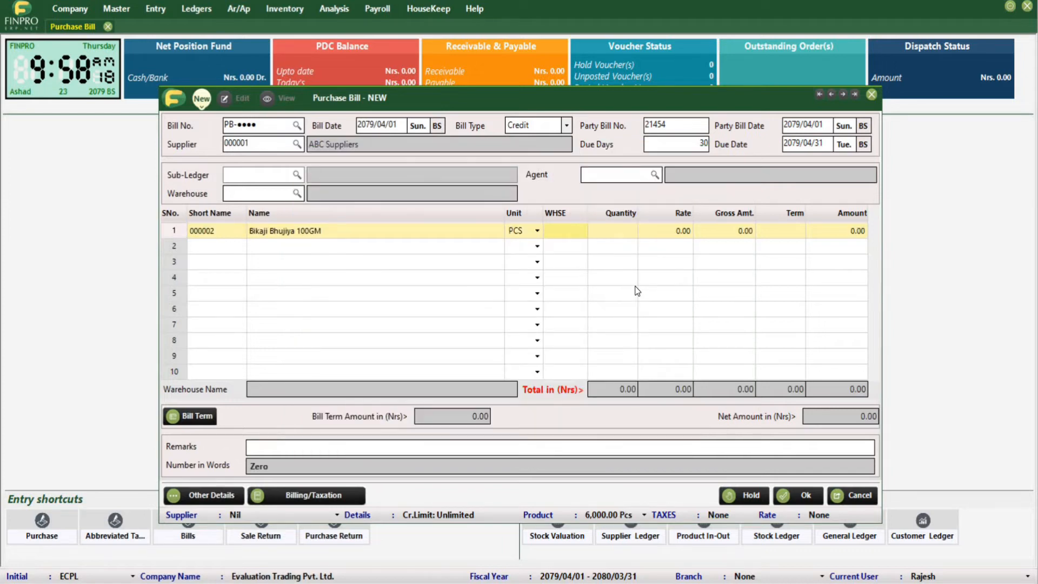
key(Return)
text(2440)
key(Return)
text(25)
key(Return)
key(Return)
key(Return)
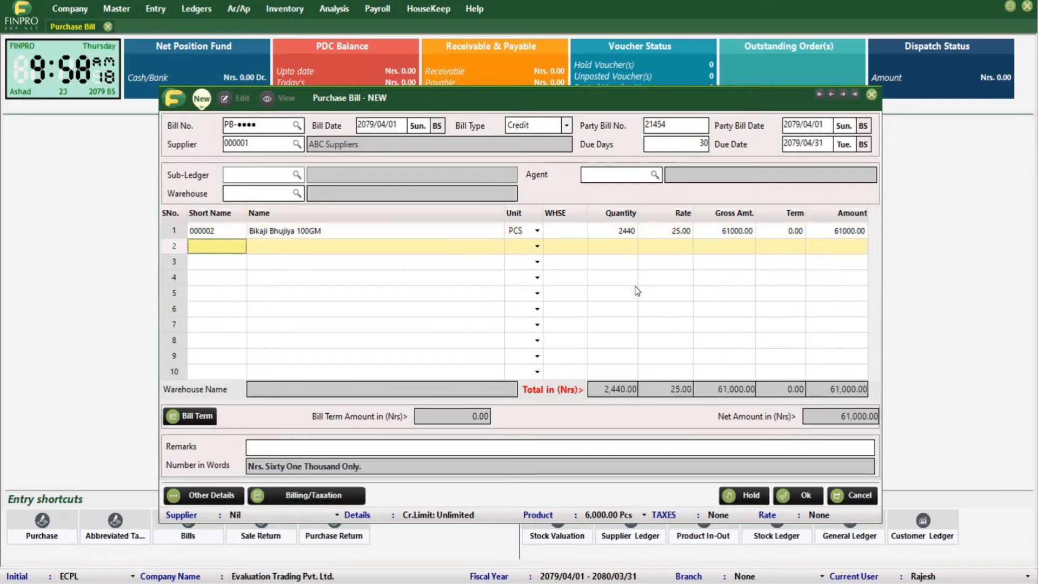
Finish the item list and accept the purchase bill terms with Discount at 0 and VAT(Local) at 13%.
key(Return)
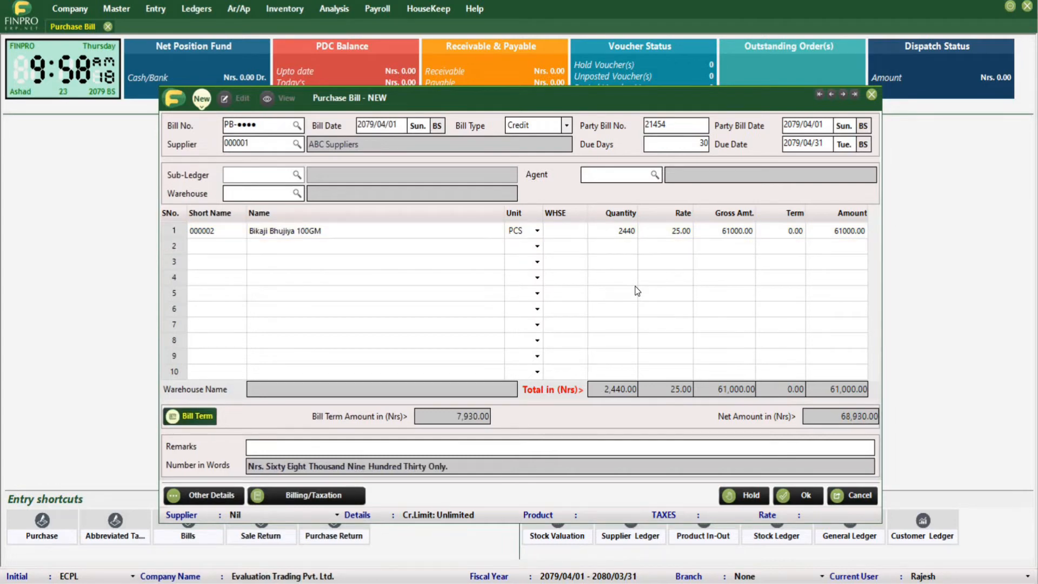
key(Return)
key(Return)
key(Return)
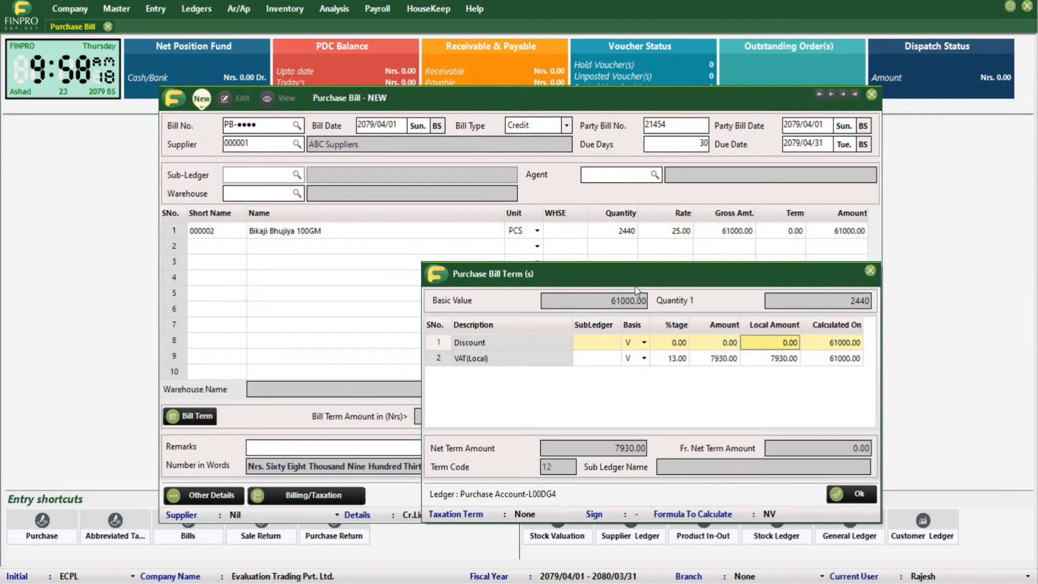
key(Down)
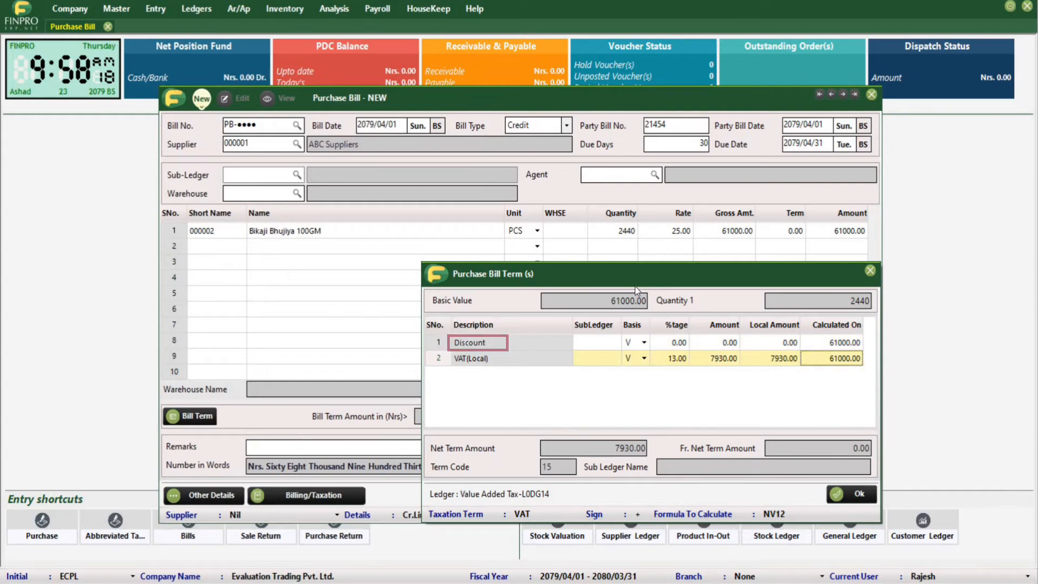
key(Return)
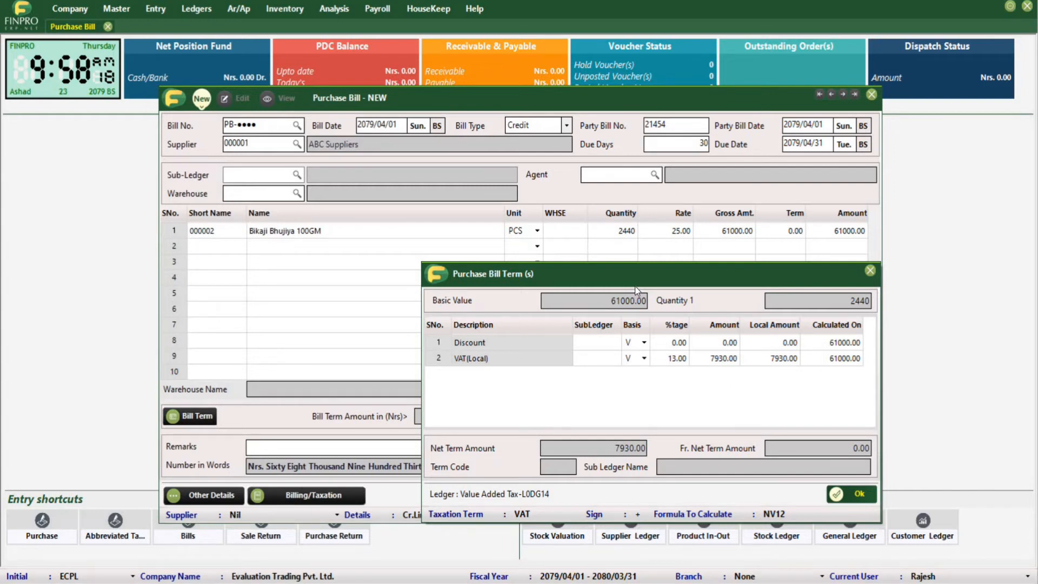
key(Return)
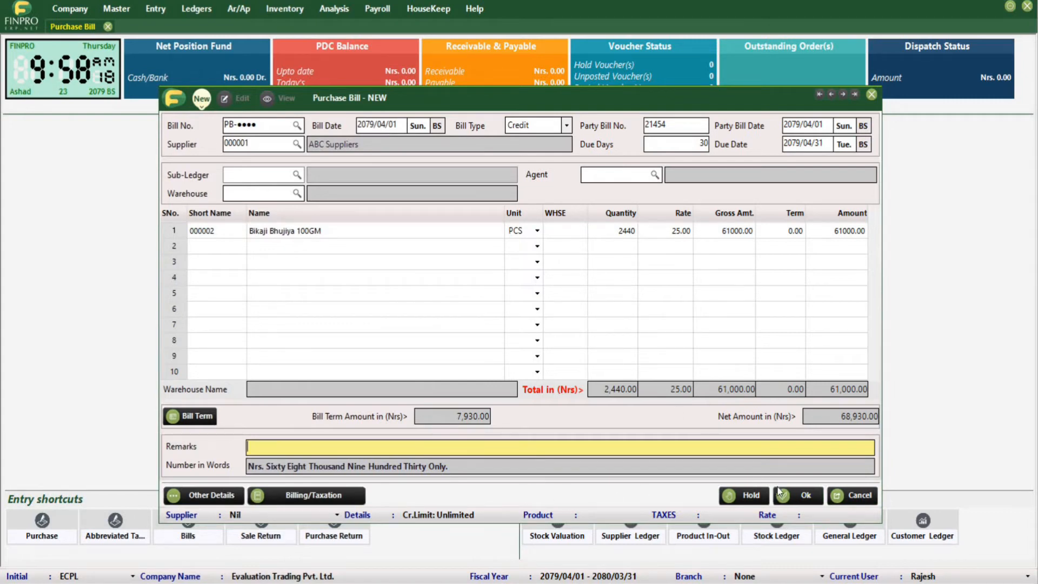
Save the purchase bill without remarks and close the purchase bill entry.
click(794, 498)
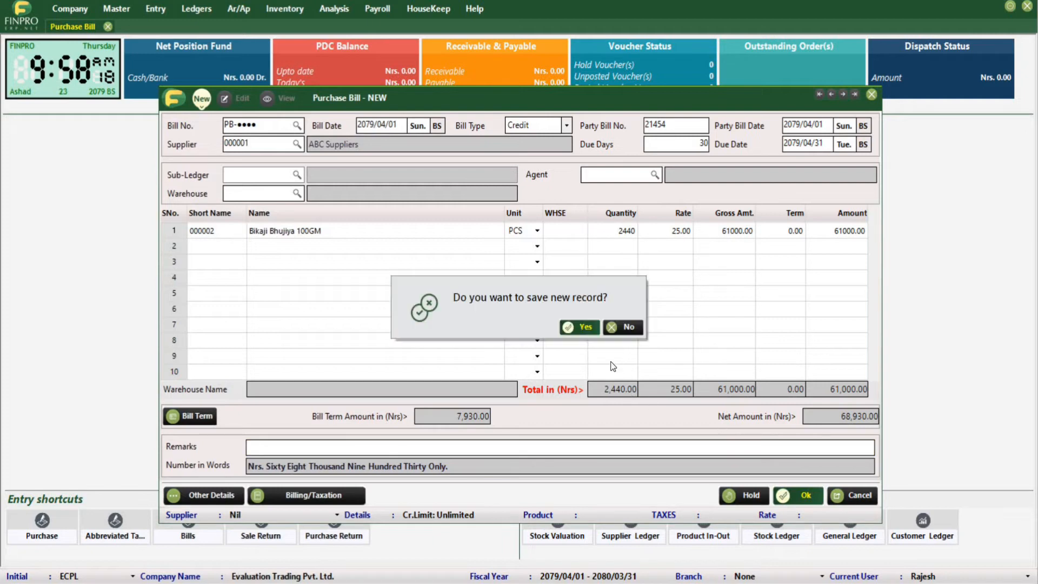
click(582, 327)
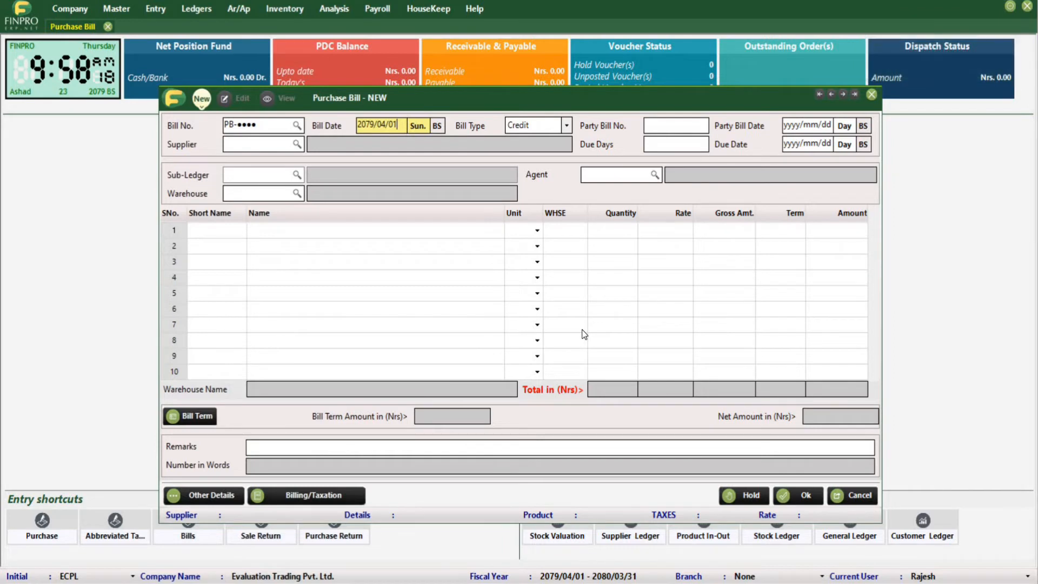
key(Escape)
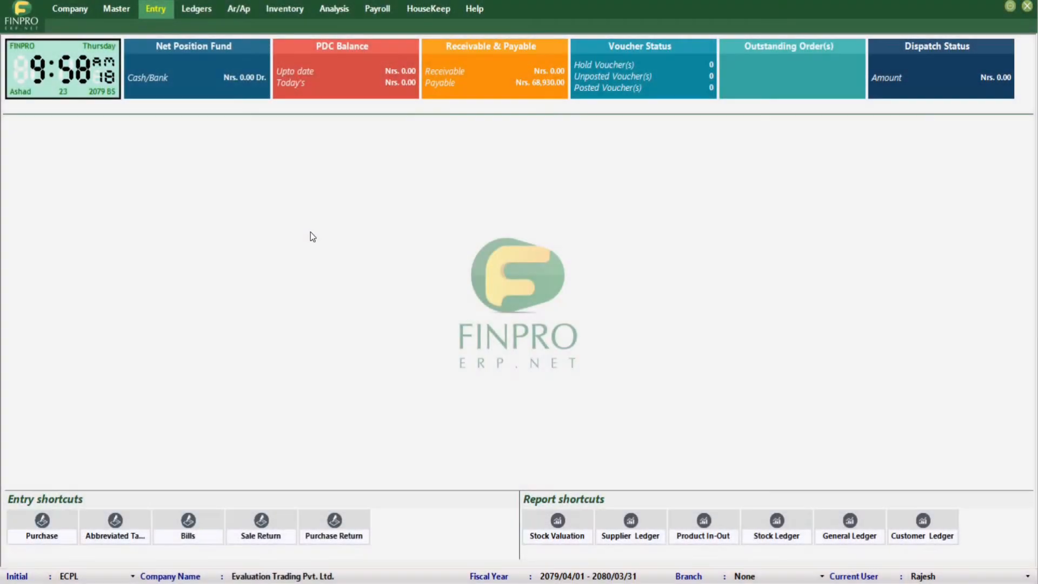
Open the sales bill entry and start a new bill.
click(162, 12)
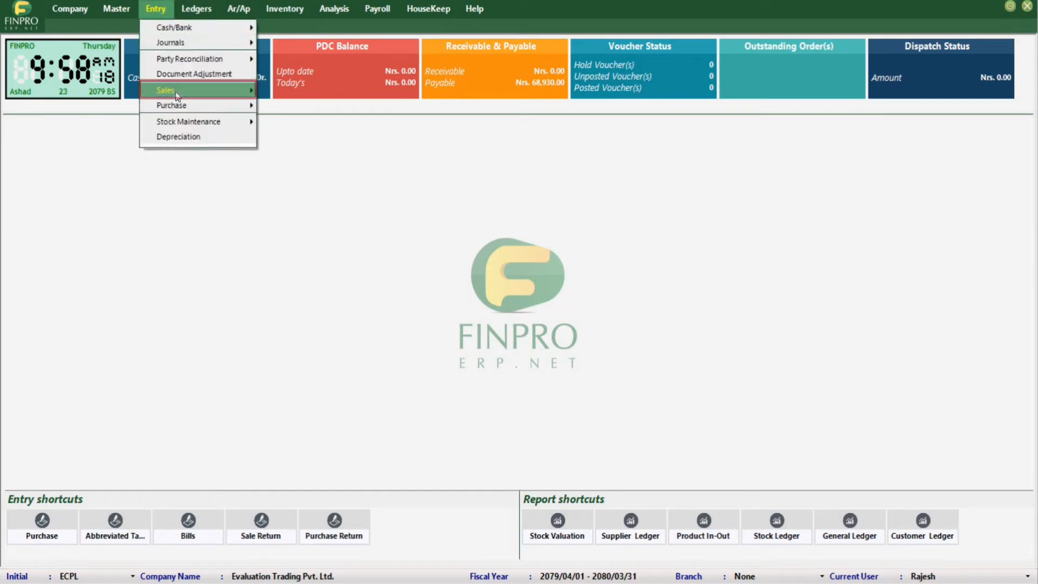
mouse_move(215, 96)
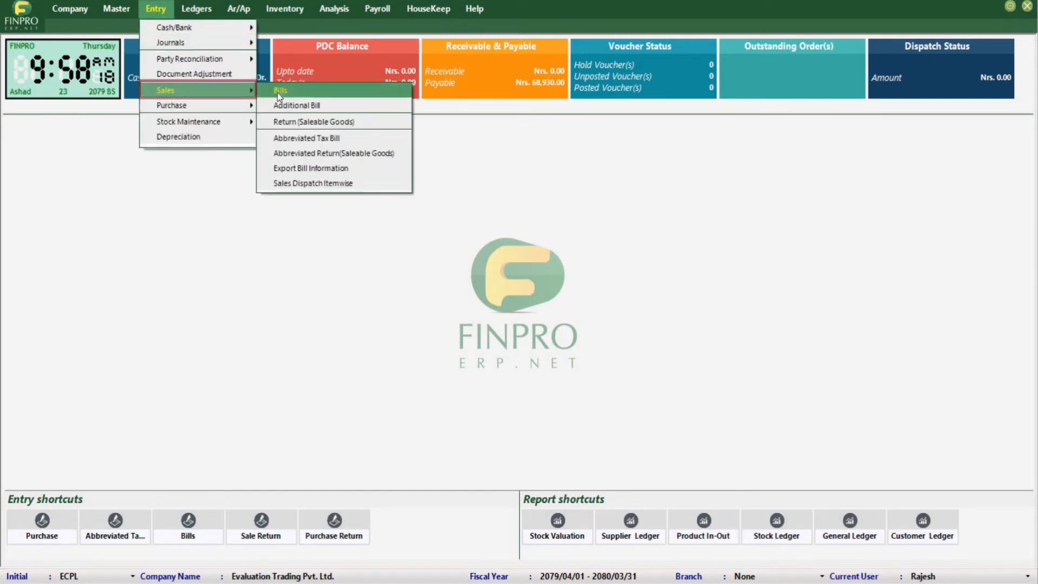
click(294, 92)
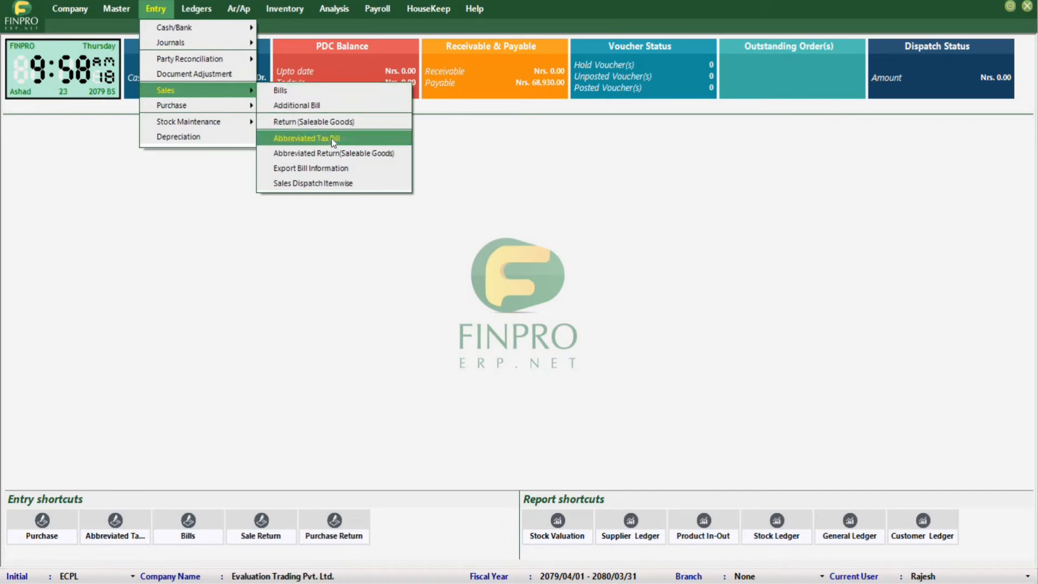
click(321, 98)
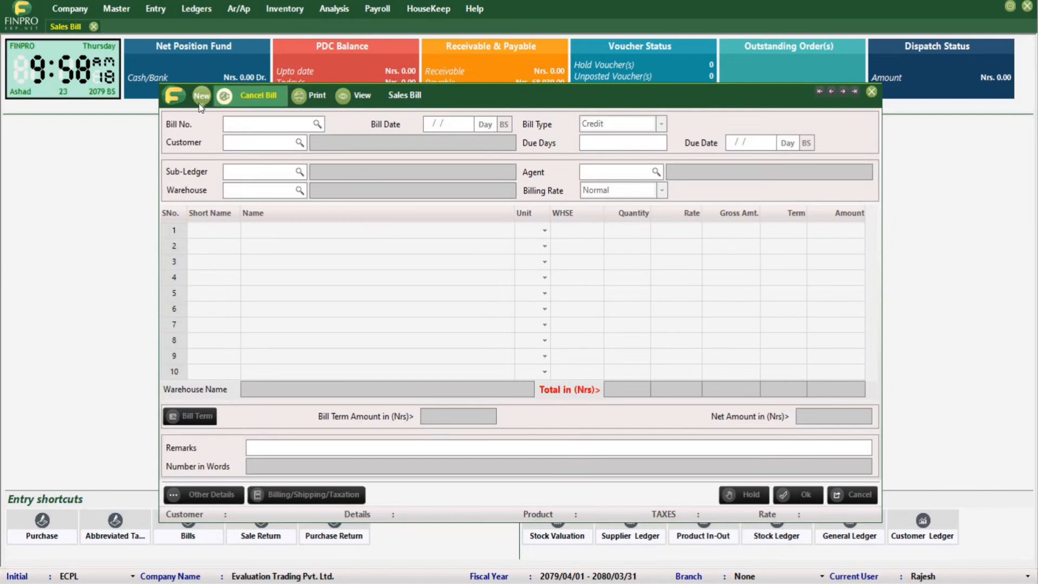
click(201, 93)
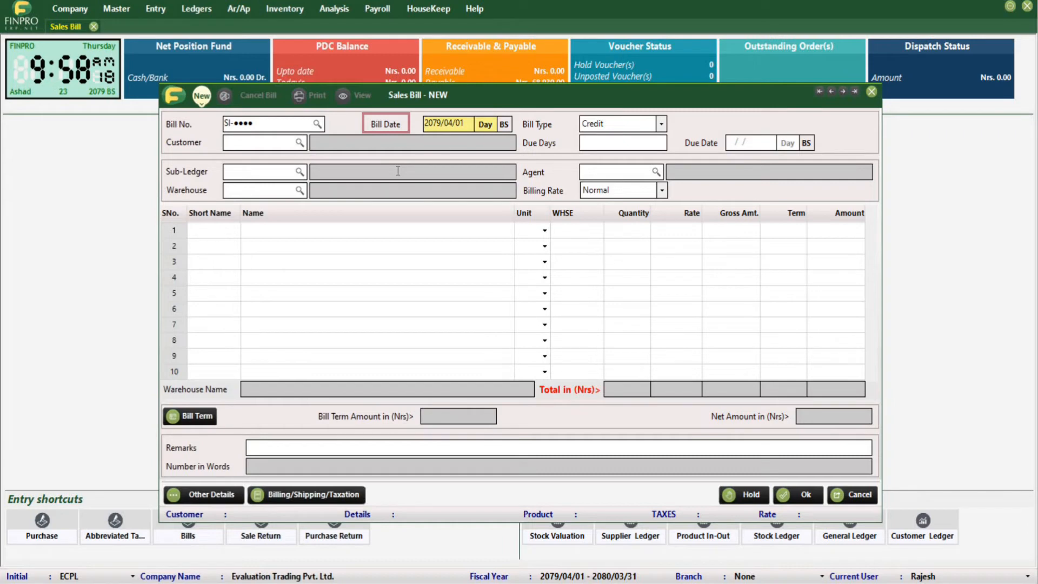
Keep the sales bill date 2079/04/01 and the Credit bill type.
key(Return)
key(alt+Down)
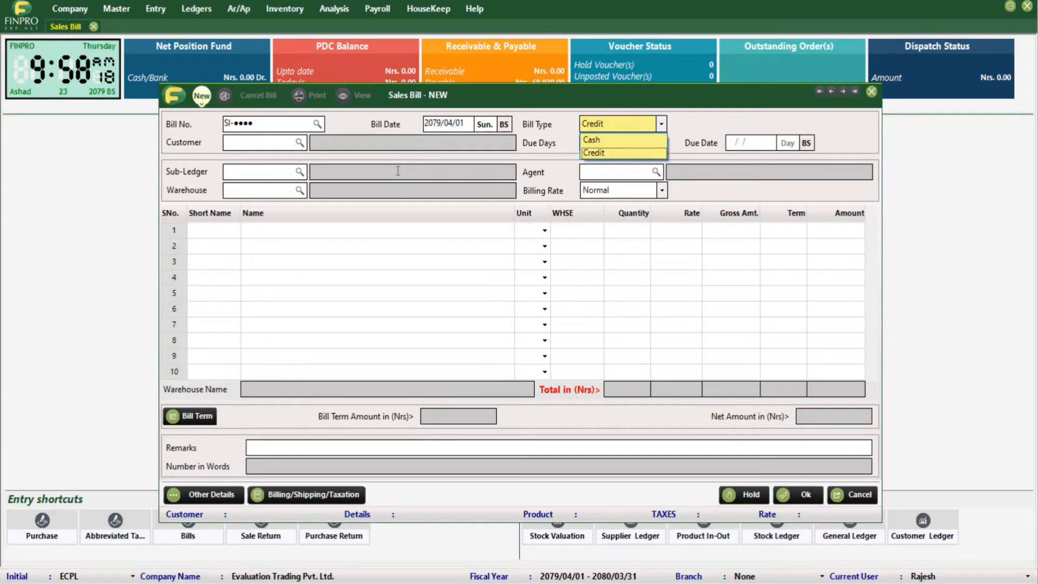
key(Return)
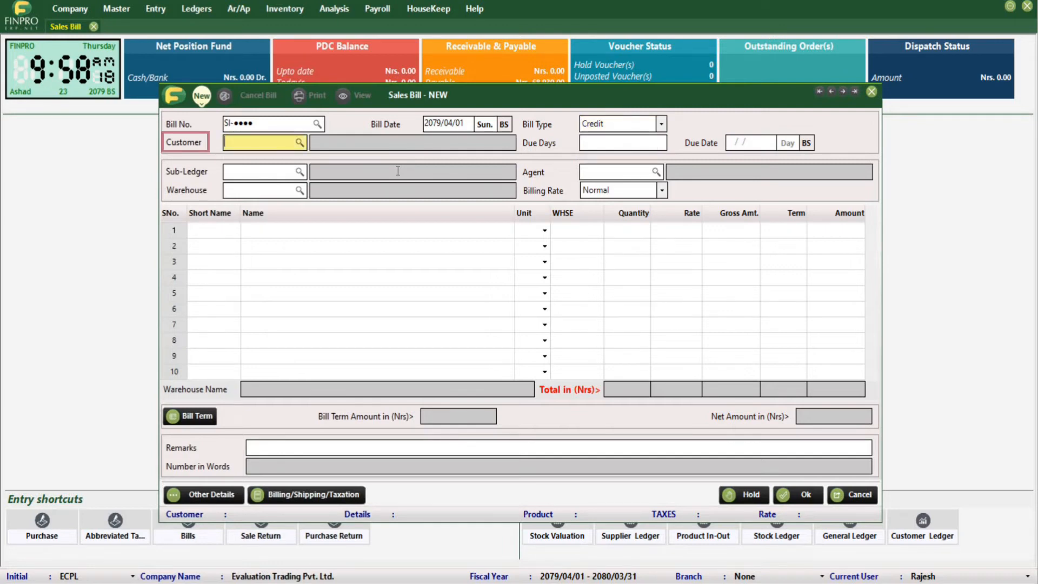
Start a new customer ledger from the sales bill's customer field and name it Machi Kirana Stores.
key(F1)
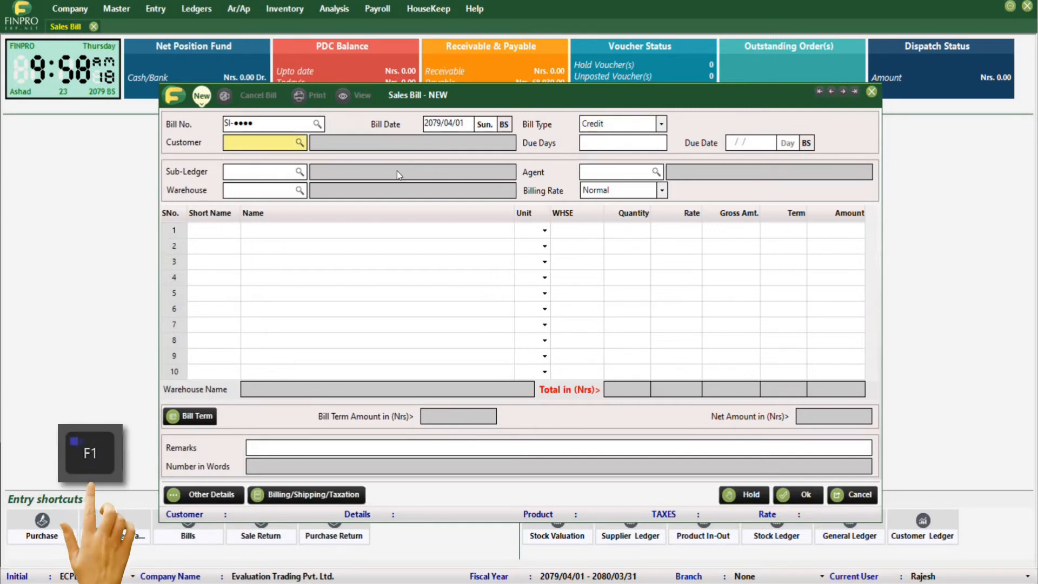
key(Escape)
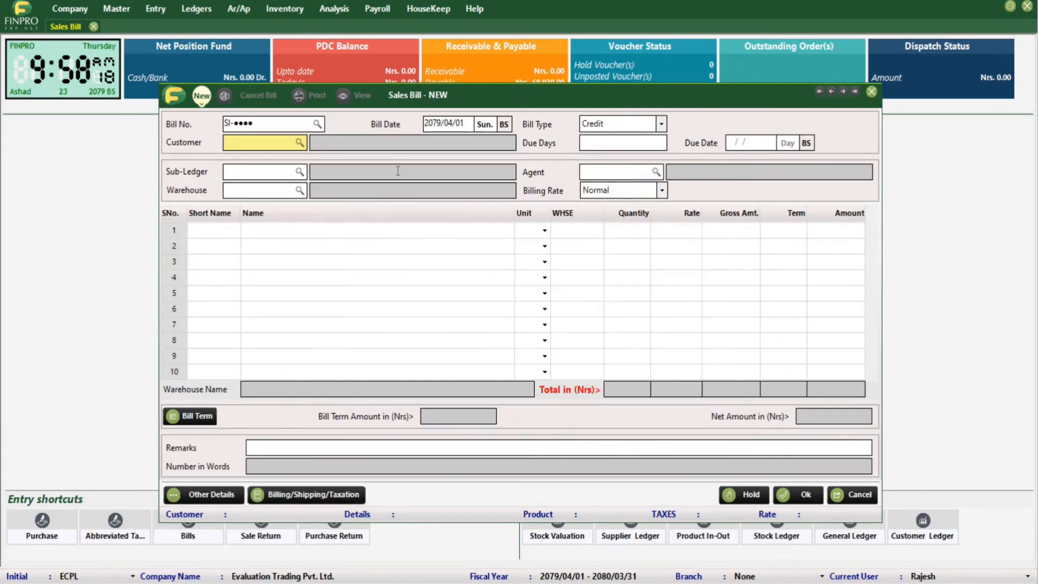
key(ctrl+a)
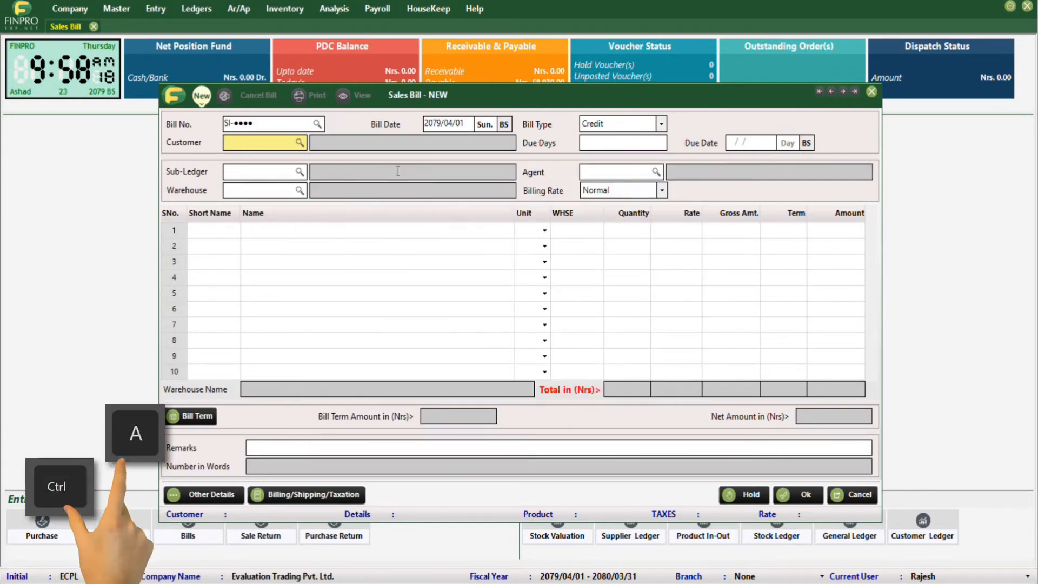
text(M)
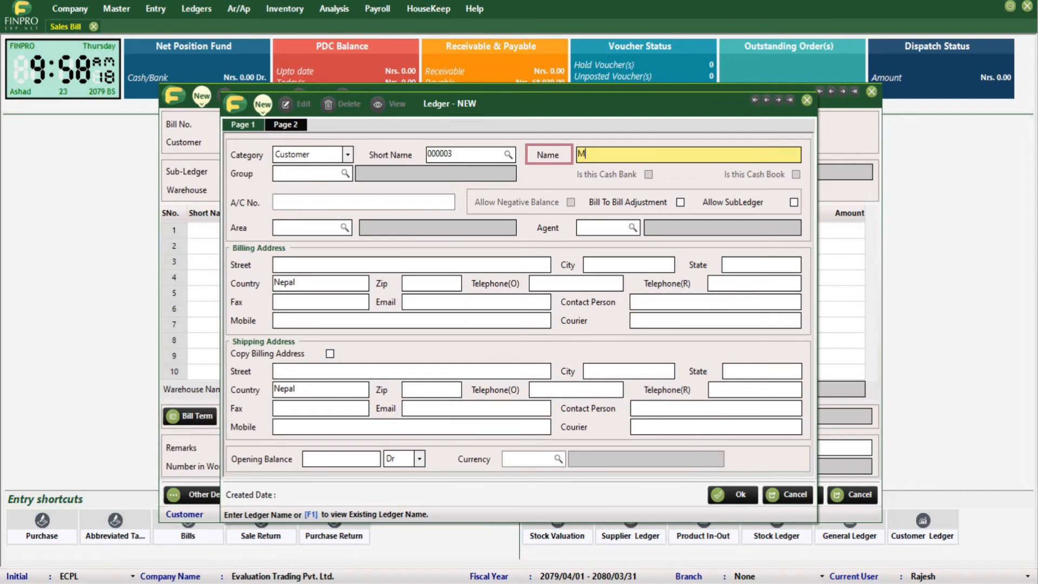
text(achi Kirana Stores)
key(Return)
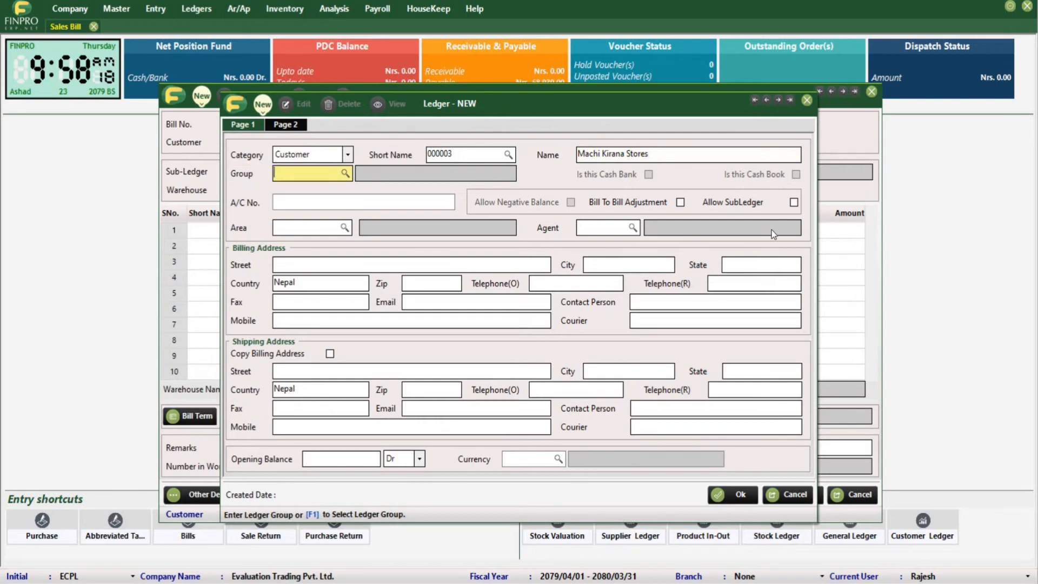
Assign the customer ledger to the Sundry Debtors group and leave Bill To Bill Adjustment disabled.
key(F1)
text(sun)
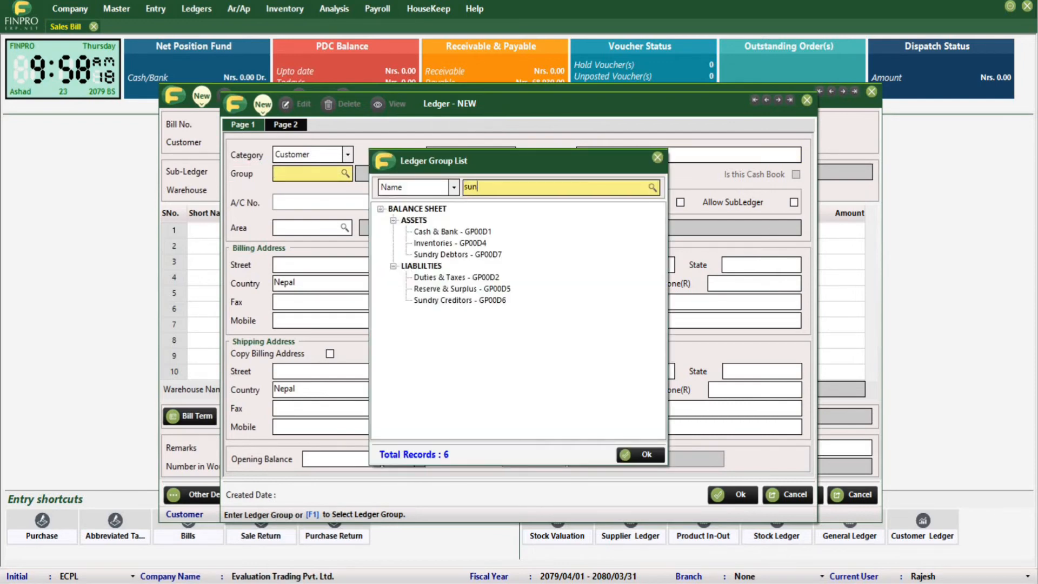
key(Return)
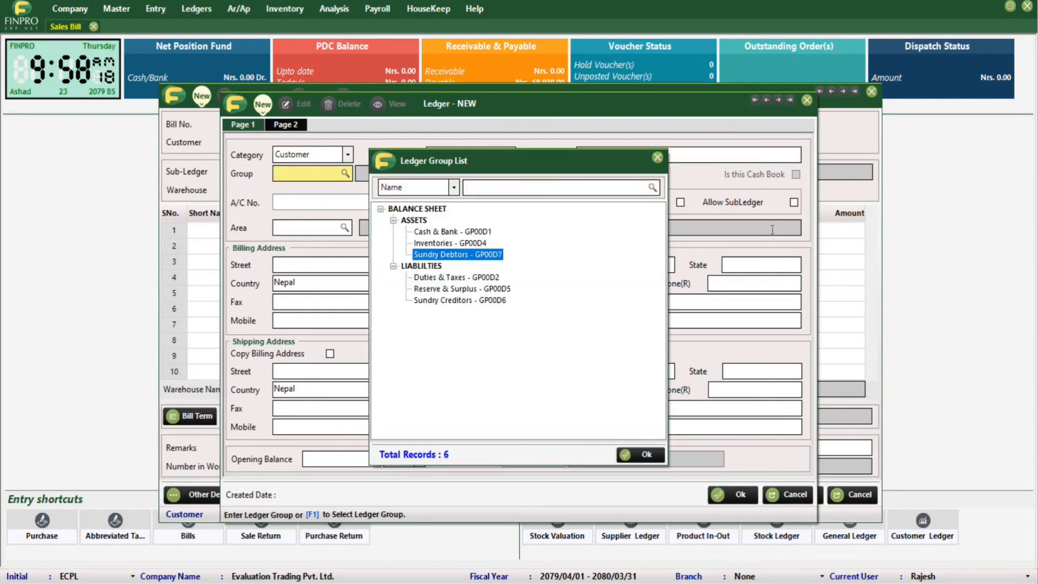
key(Return)
key(Return)
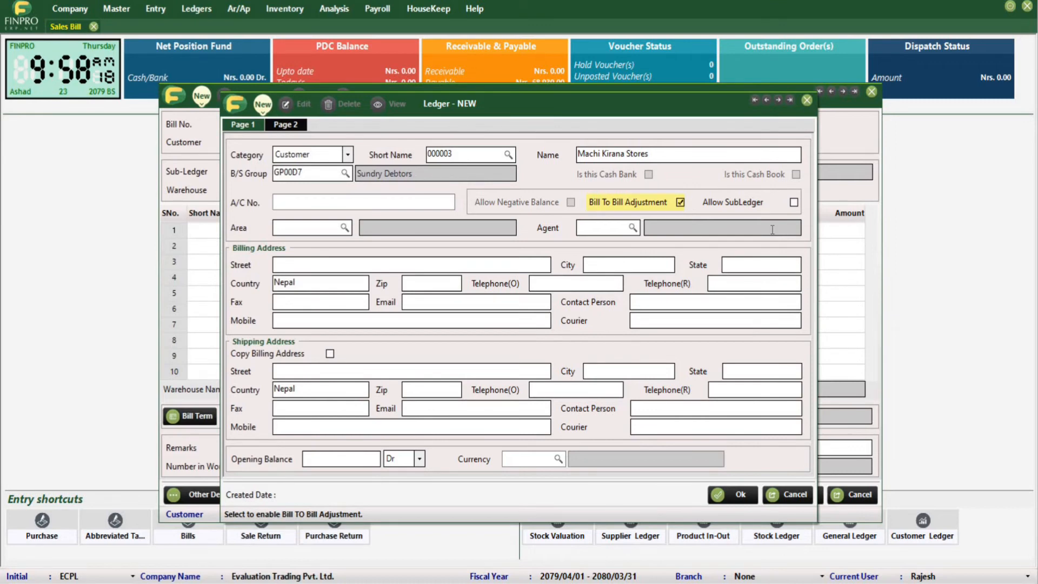
key(space)
key(Return)
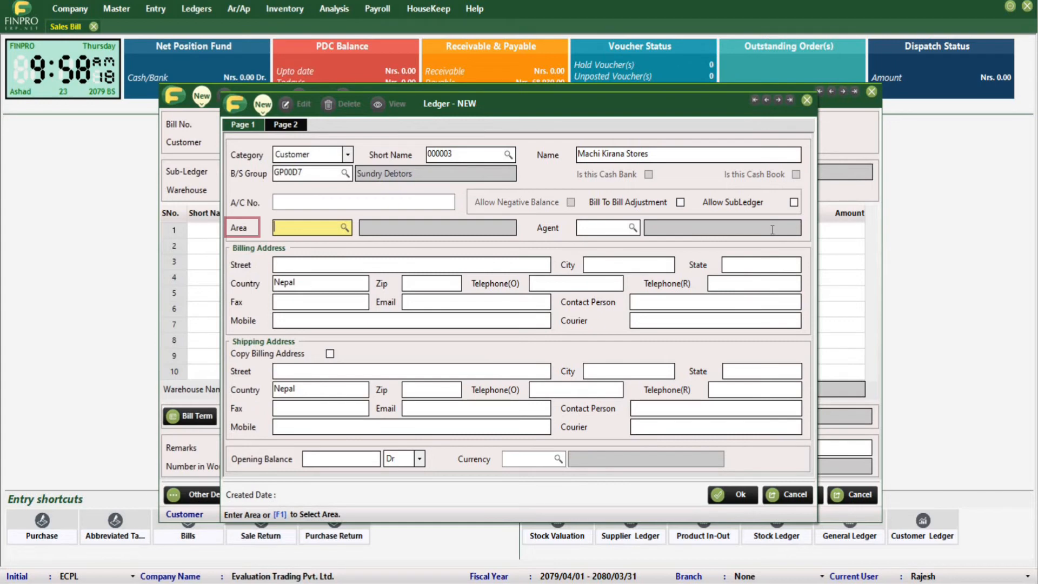
Create and save a new area named Bhaktapur and assign it to the customer ledger.
key(ctrl+a)
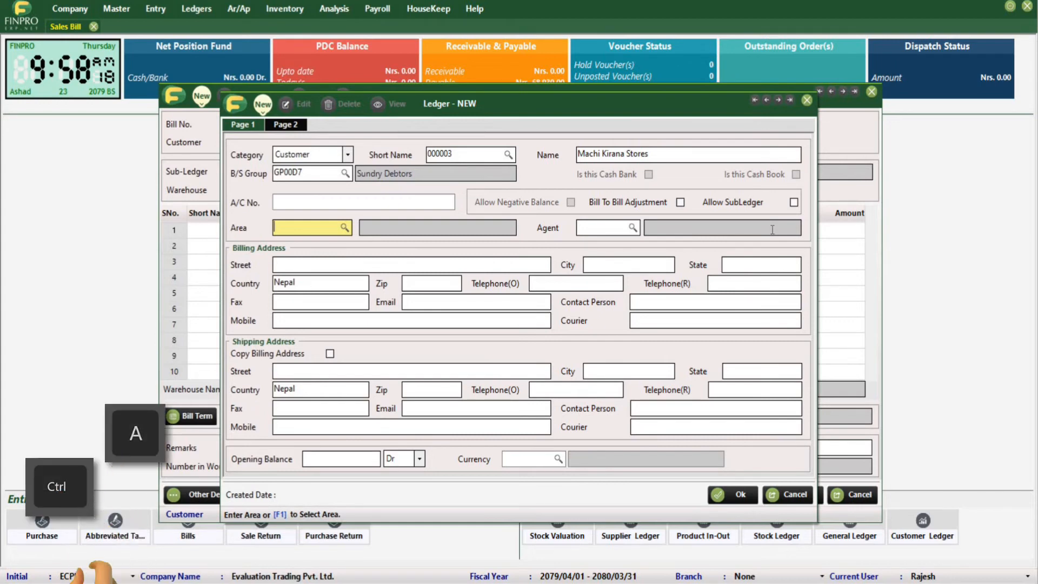
text(Bhakta)
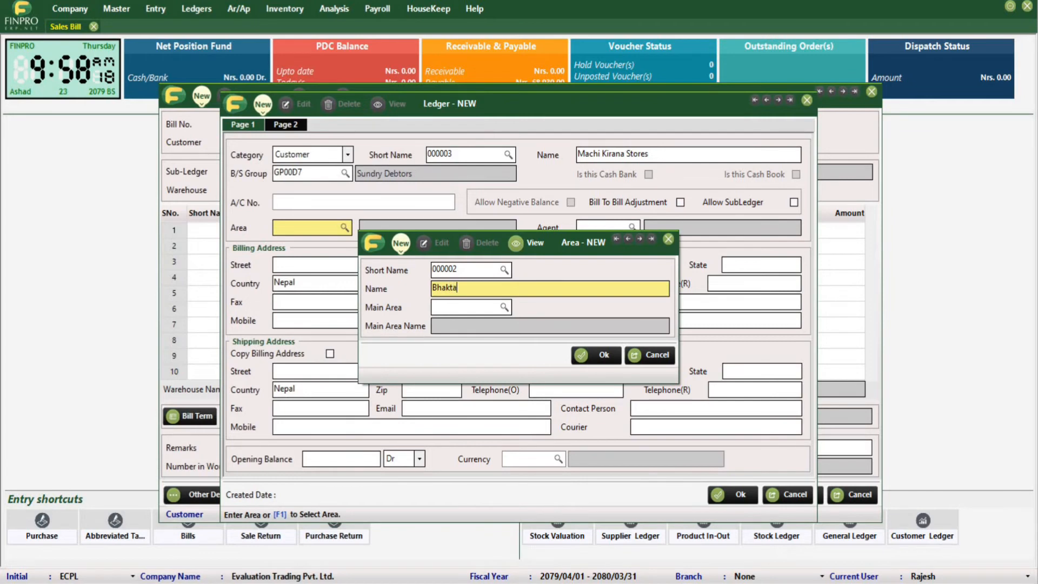
text(pur)
key(Return)
key(Return)
key(Return)
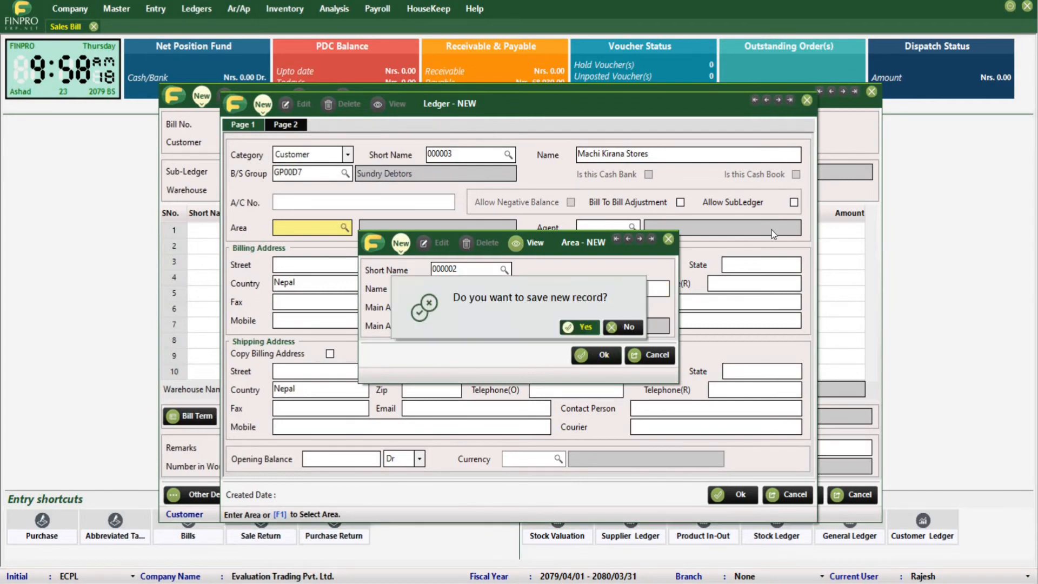
key(Return)
key(Return)
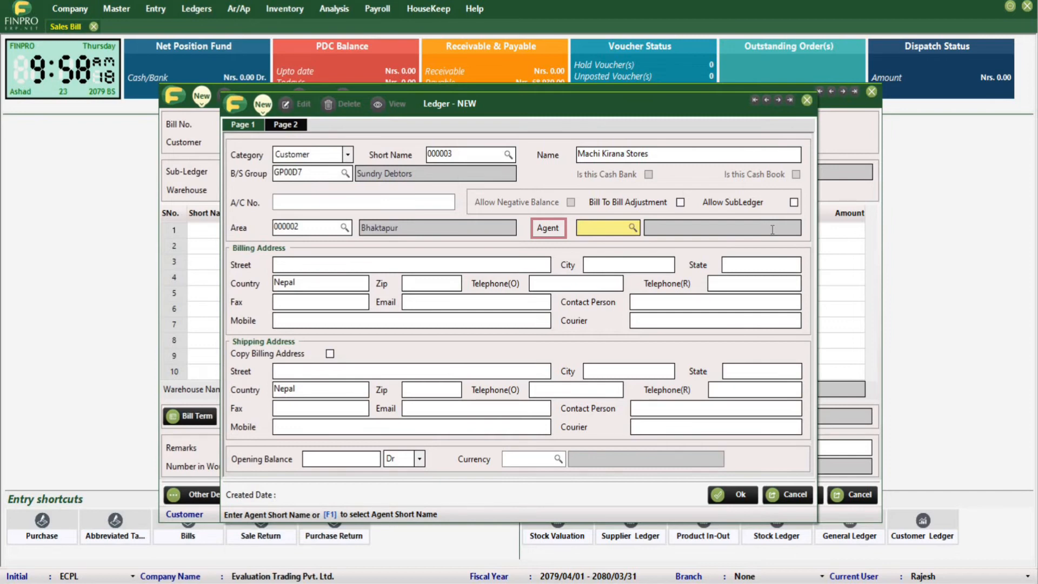
Leave the agent blank and fill in the customer's billing street and city, keeping Nepal as the country.
key(Return)
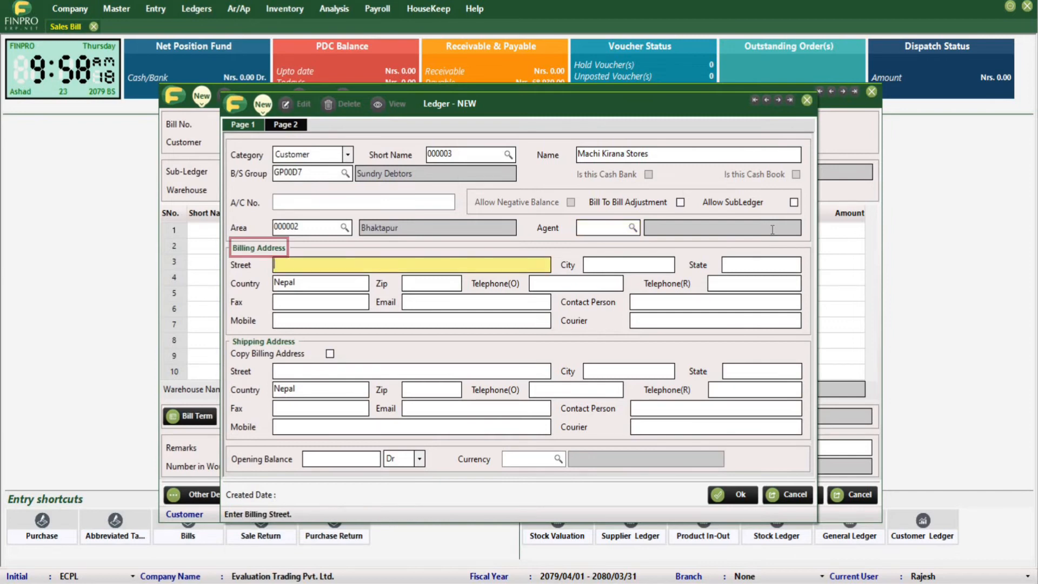
text(Thimi)
key(Return)
text(Bhaktapur)
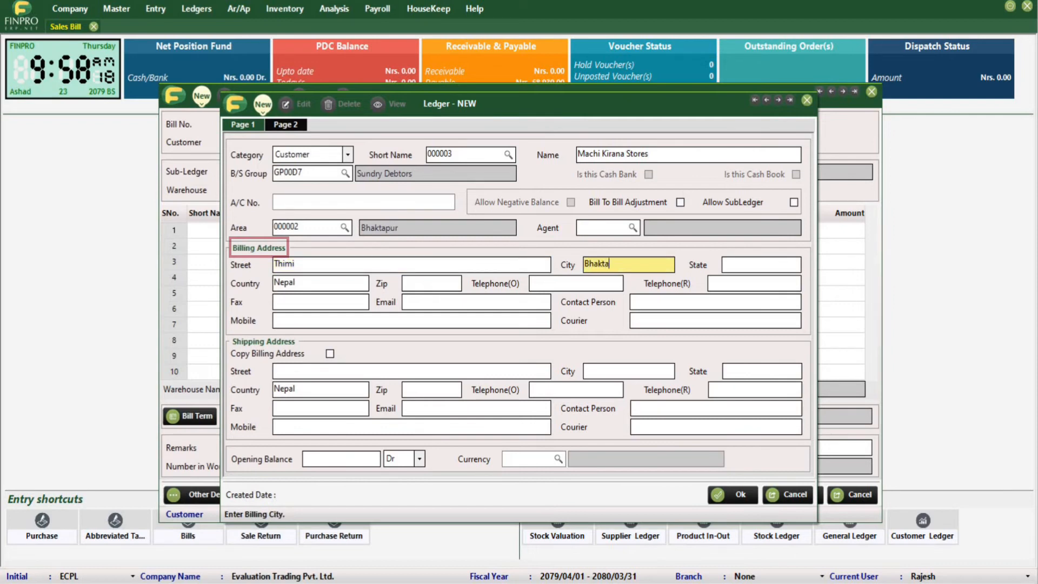
key(Return)
key(Return)
key(Return)
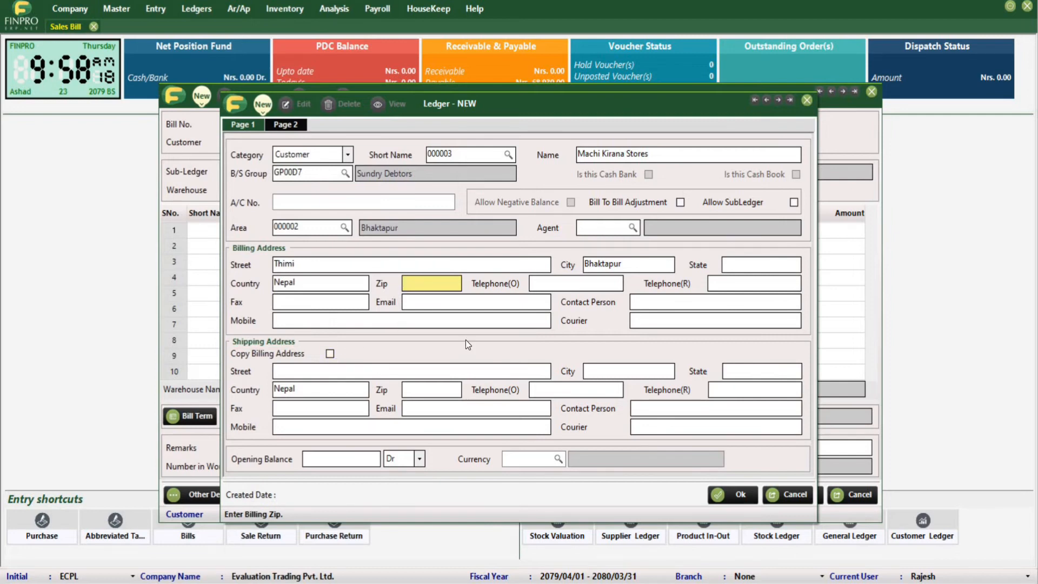
click(489, 371)
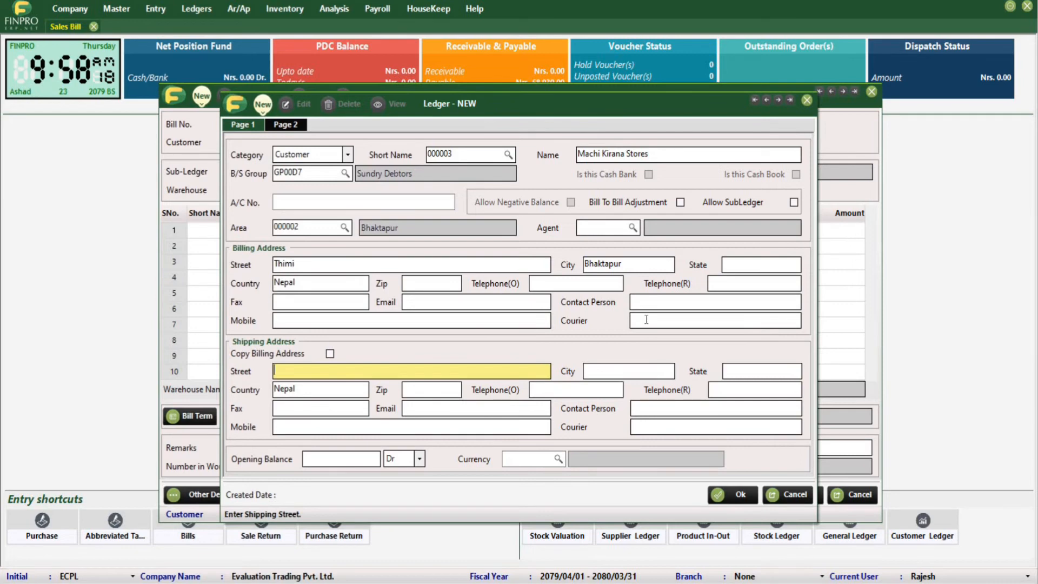
Enter the customer's PAN number in the taxation details, accept the duplicate number, and keep the PAN type as VAT.
click(292, 129)
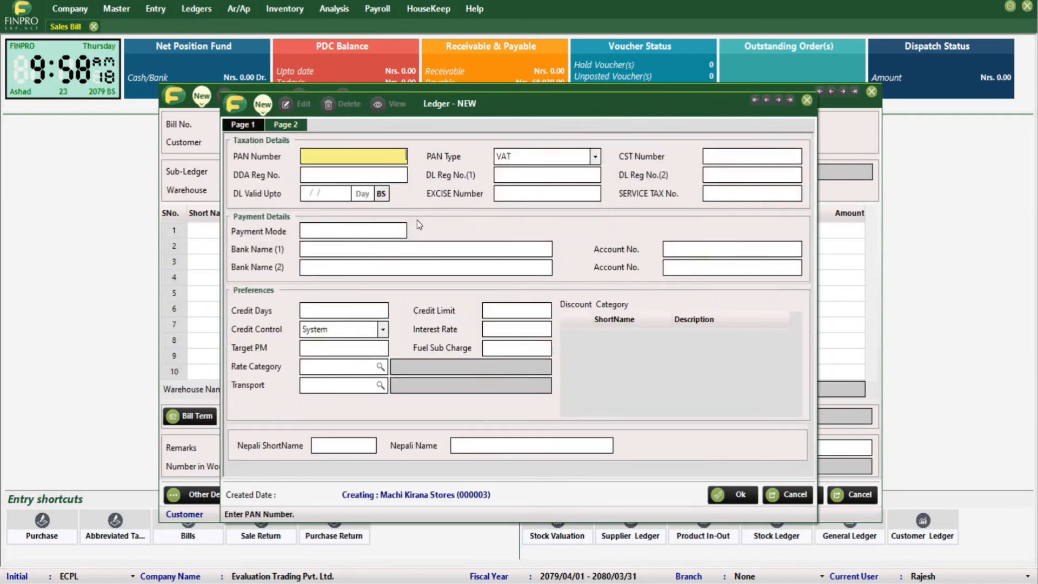
text(9999)
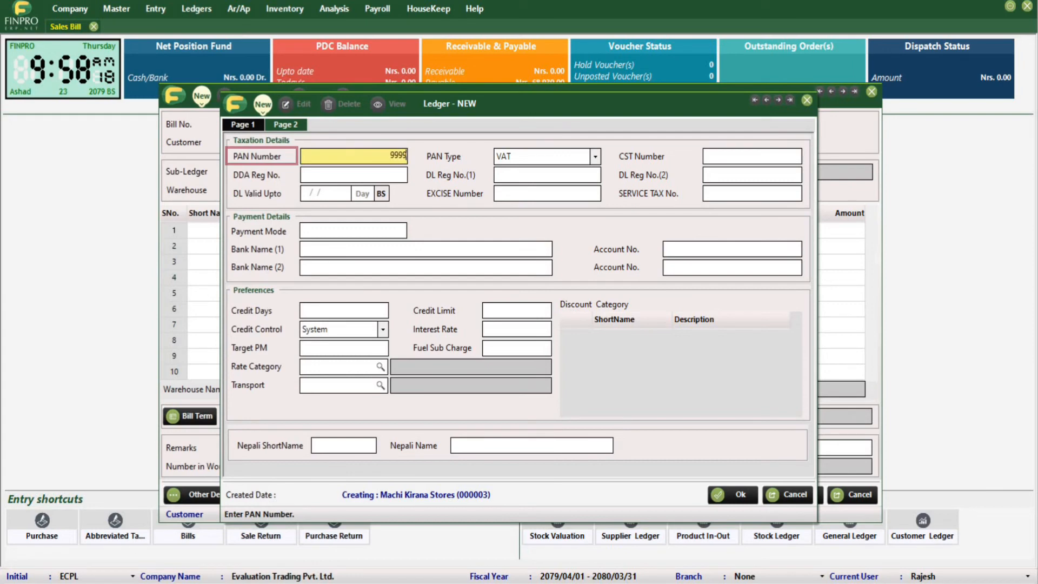
text(9999)
key(Return)
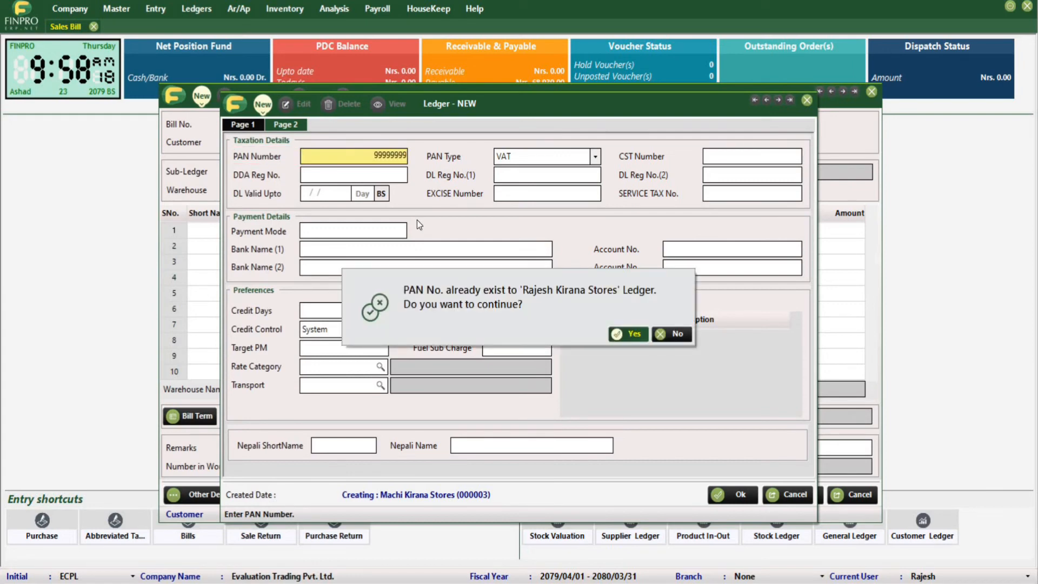
key(Return)
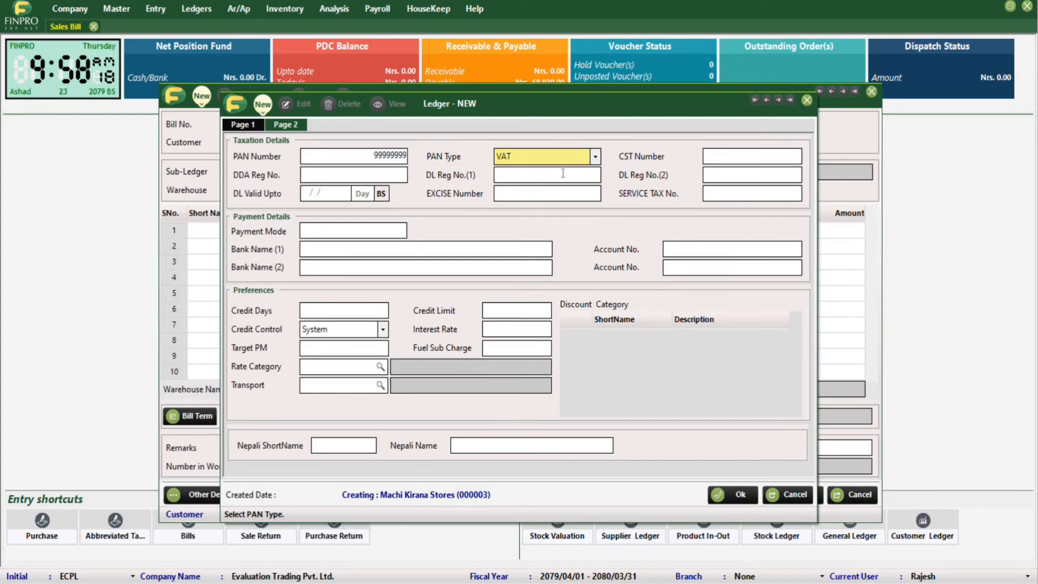
click(544, 157)
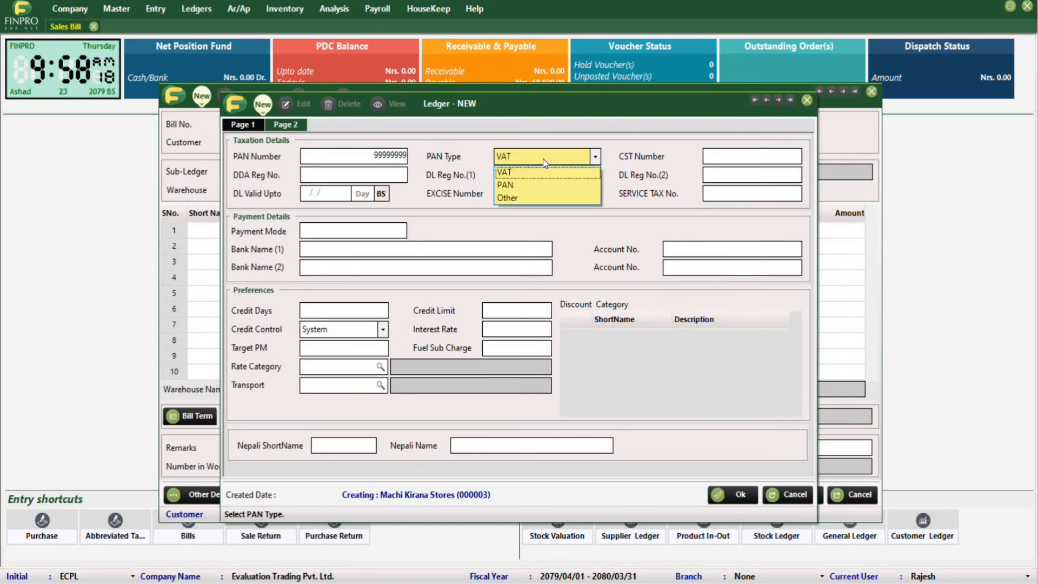
click(534, 169)
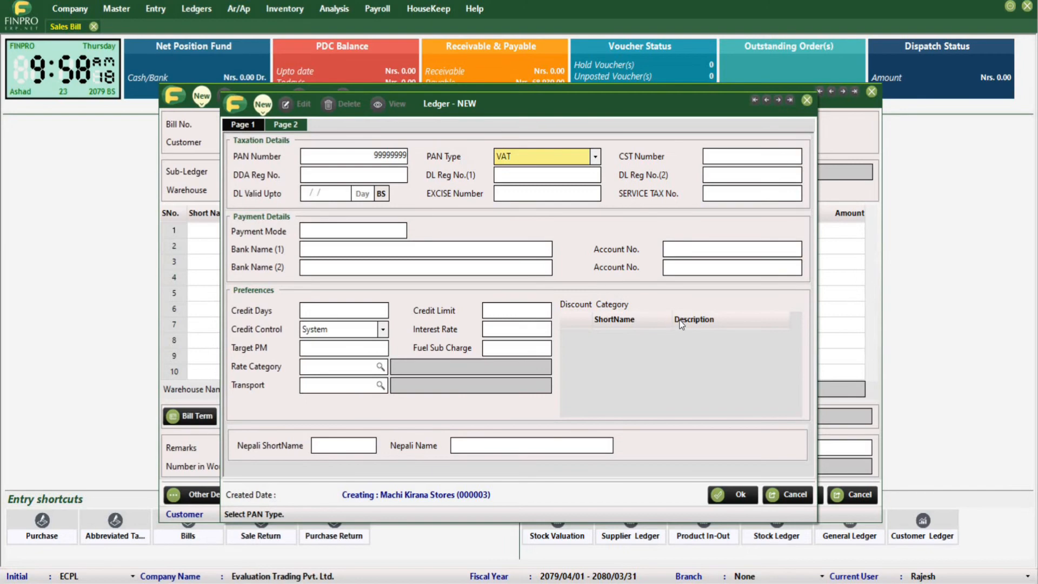
Save the new customer ledger and use it as the customer of the sales bill.
click(740, 494)
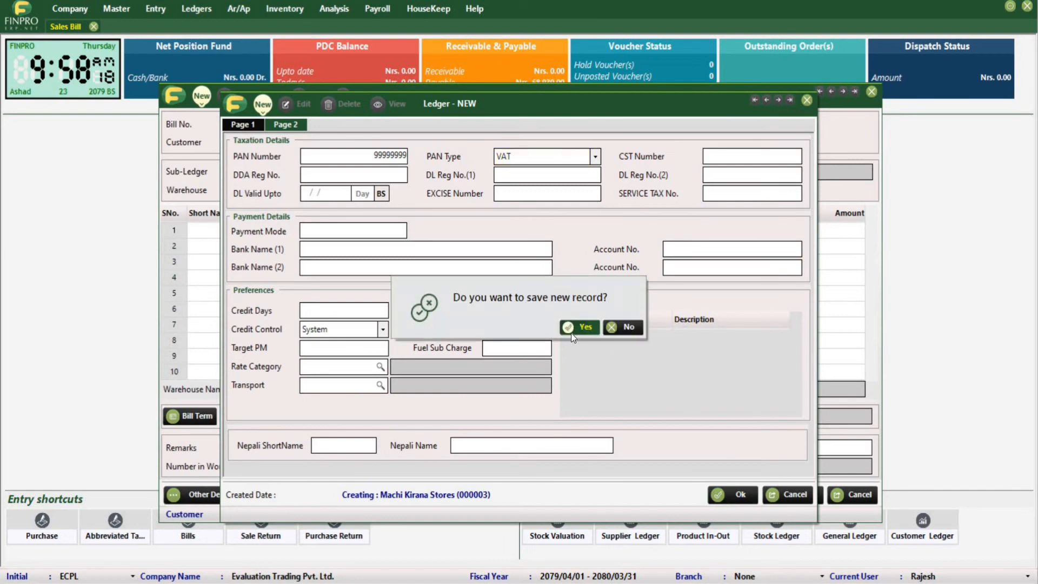
click(573, 332)
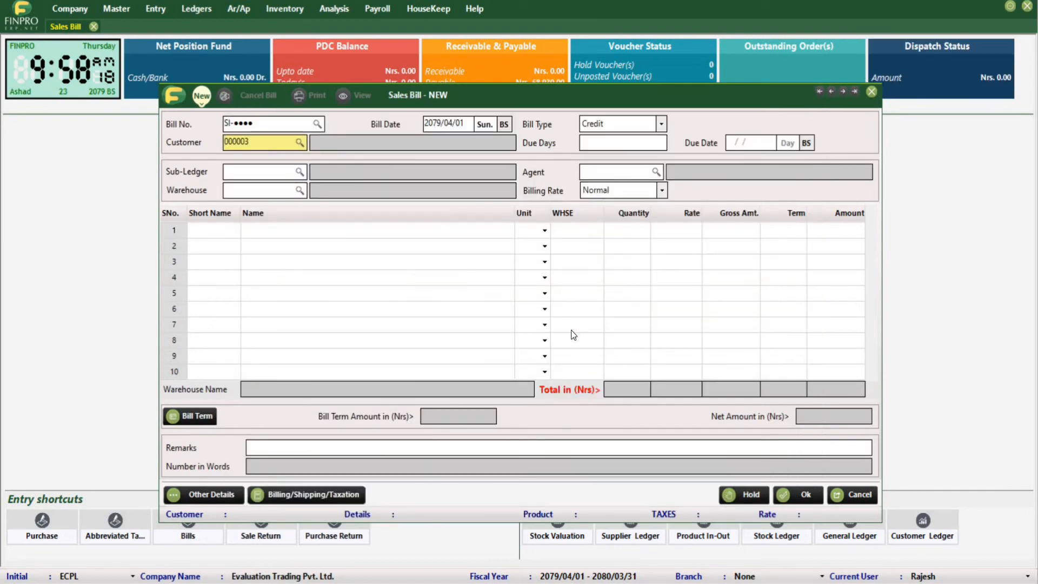
key(Return)
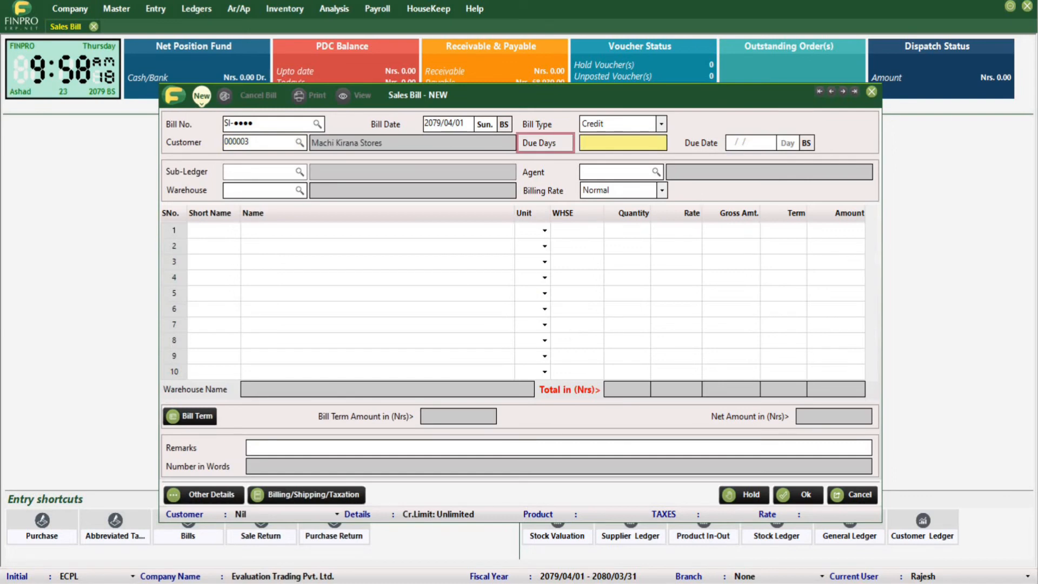
Set the sales bill's due days to 15, leave agent and warehouse blank, and keep the Normal billing rate.
text(15)
key(Return)
key(Return)
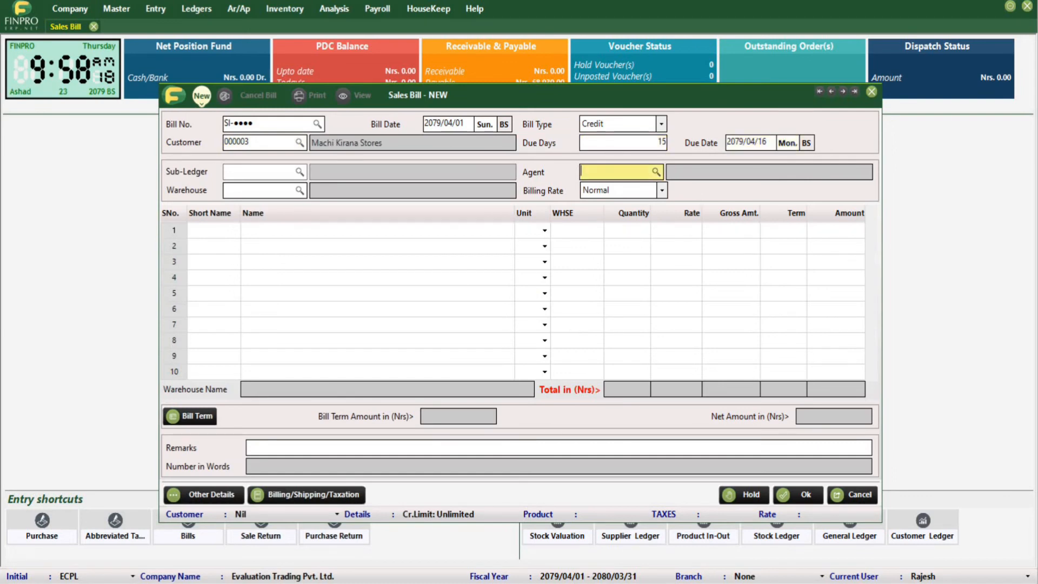
key(Return)
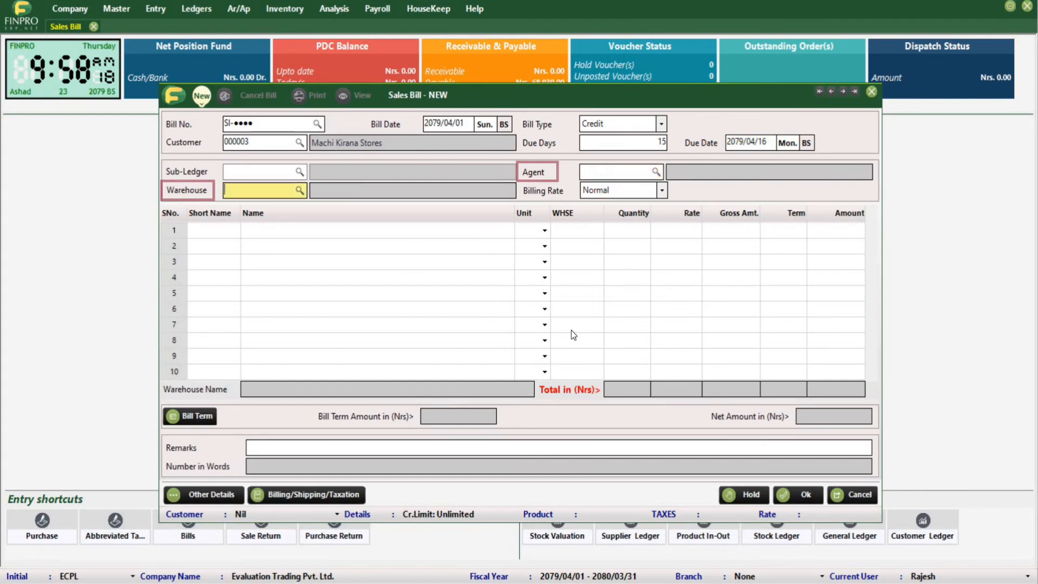
key(Return)
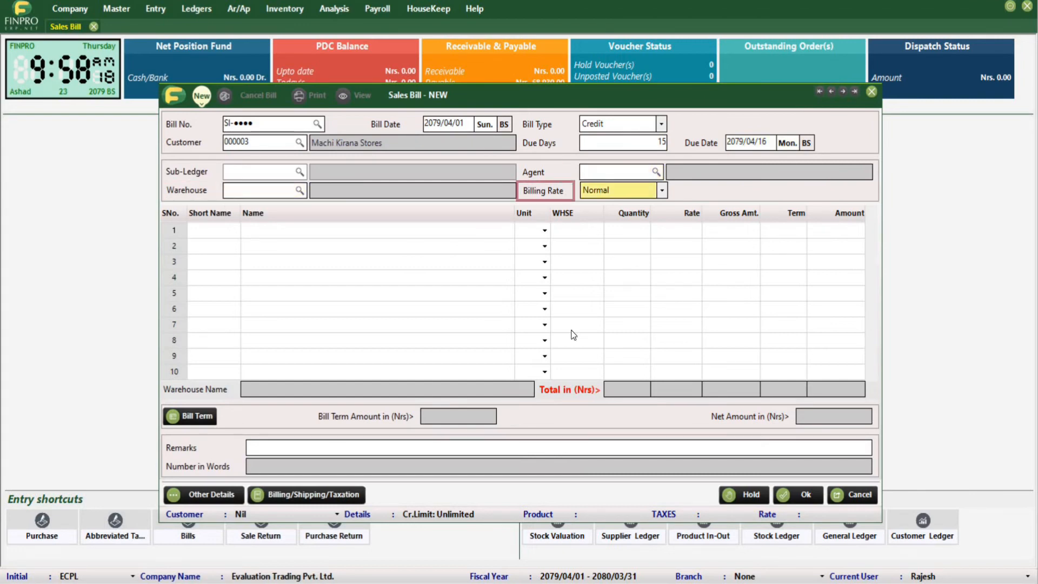
key(alt+Down)
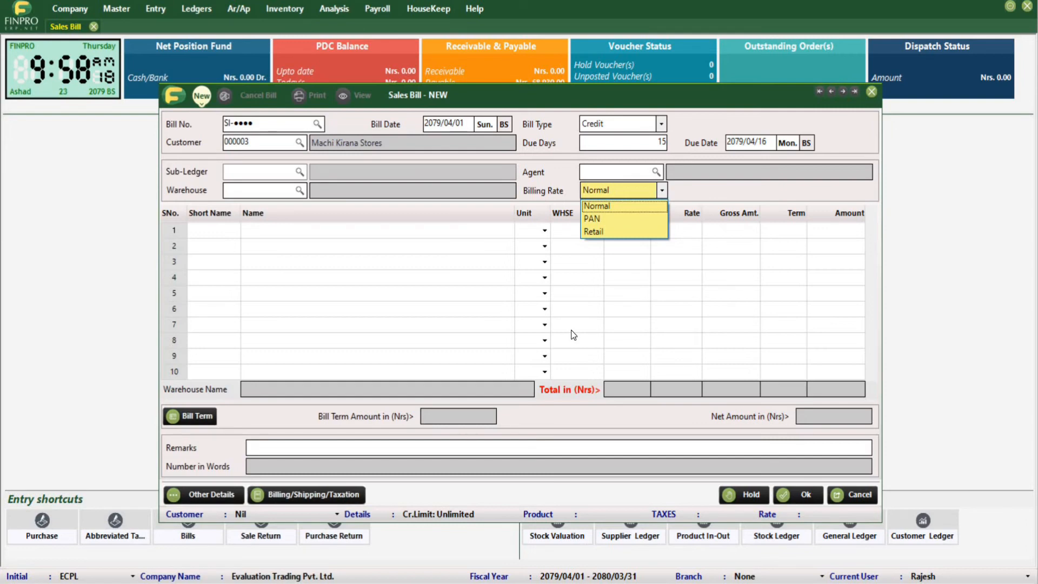
key(Return)
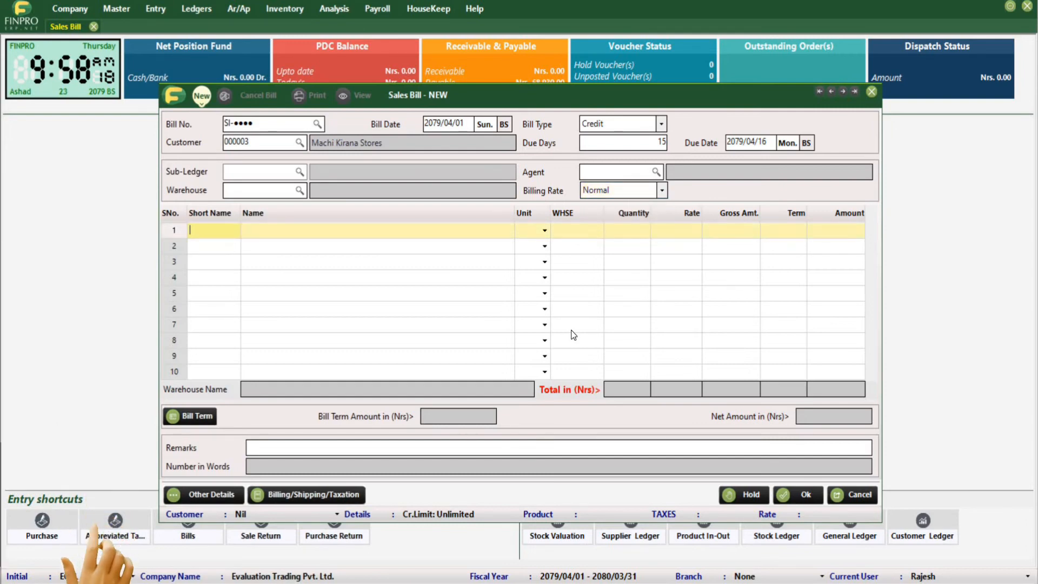
Add Bikaji Bhujiya 100GM as the first bill item with quantity 100 at the rate of 55.00.
key(Return)
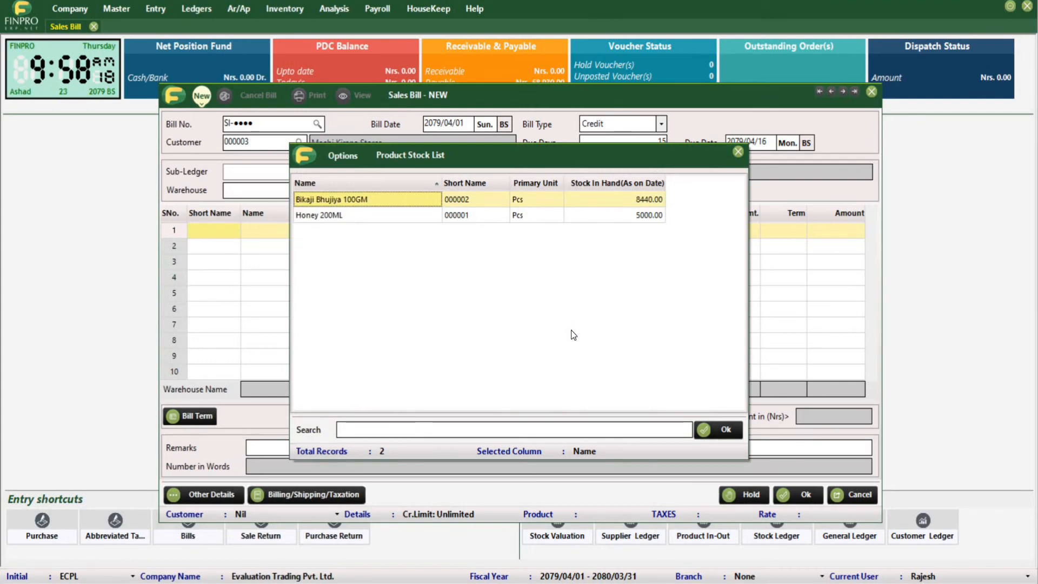
key(Return)
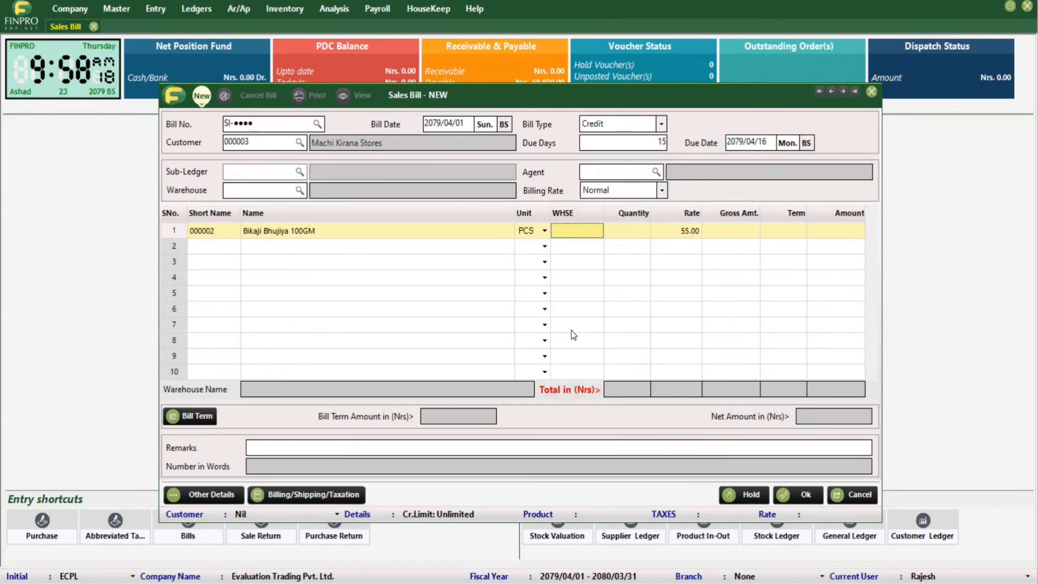
key(Return)
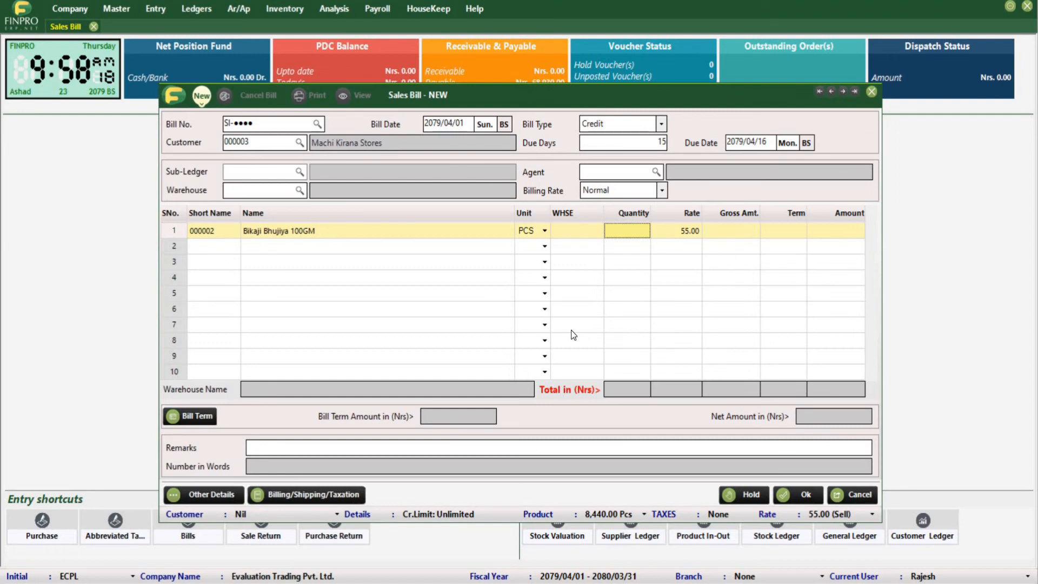
text(100)
key(Return)
key(Return)
key(Return)
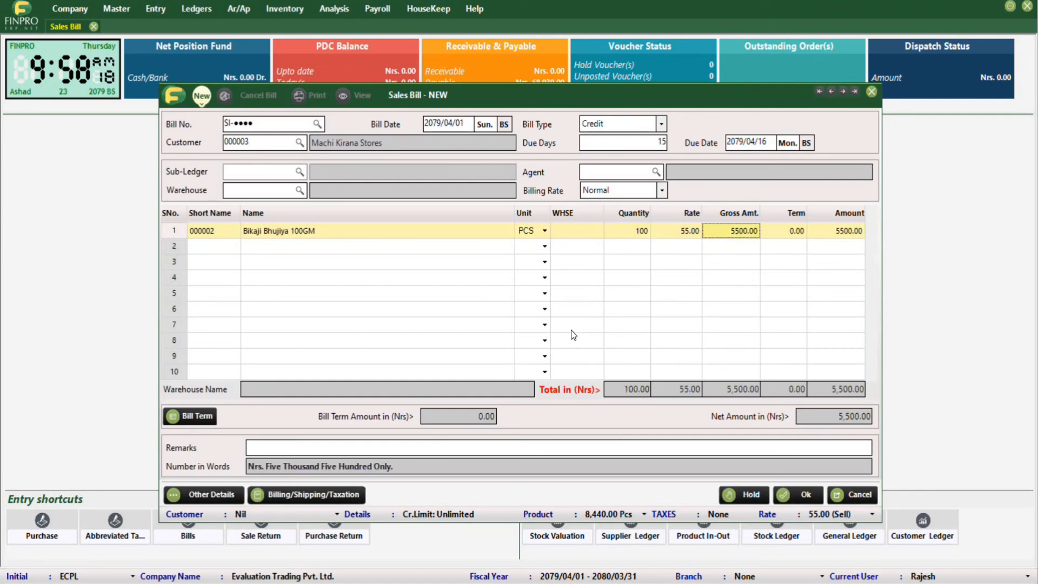
Add Honey 200ML as the second bill item with quantity 200 at the rate of 270.00.
key(Return)
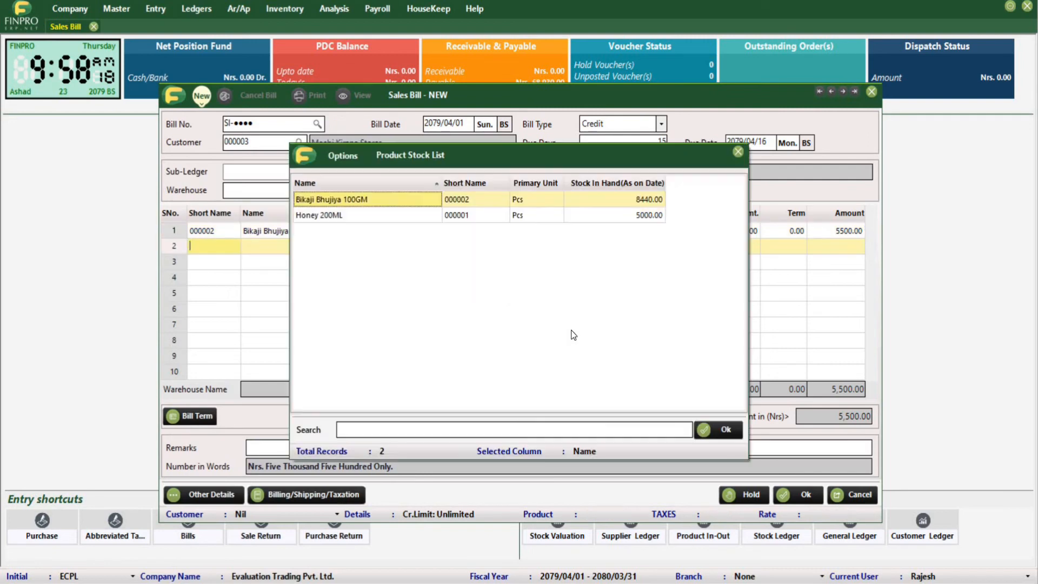
key(Return)
key(Down)
key(Return)
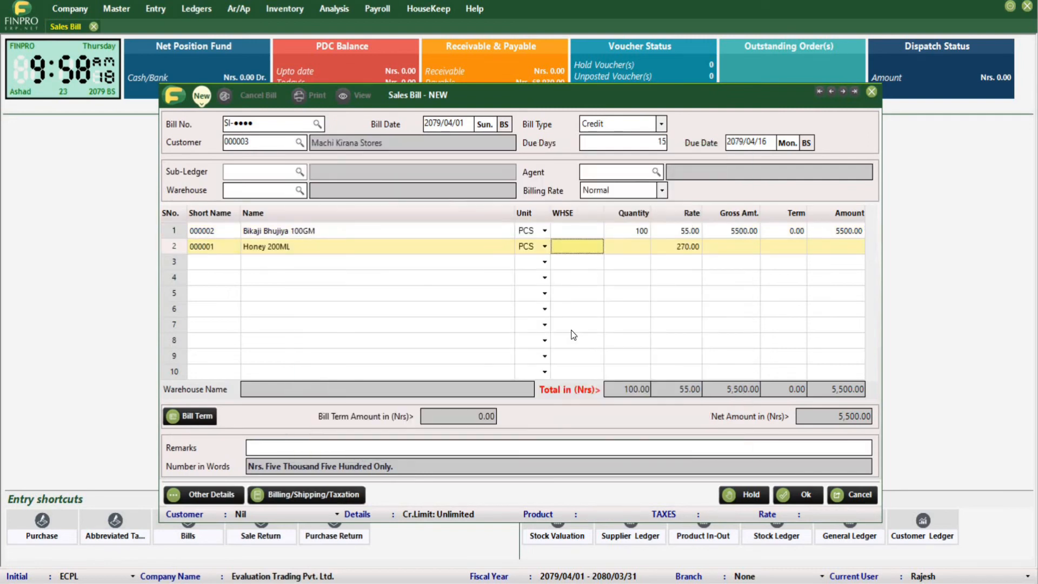
text(200)
key(Return)
key(Return)
key(Return)
key(Return)
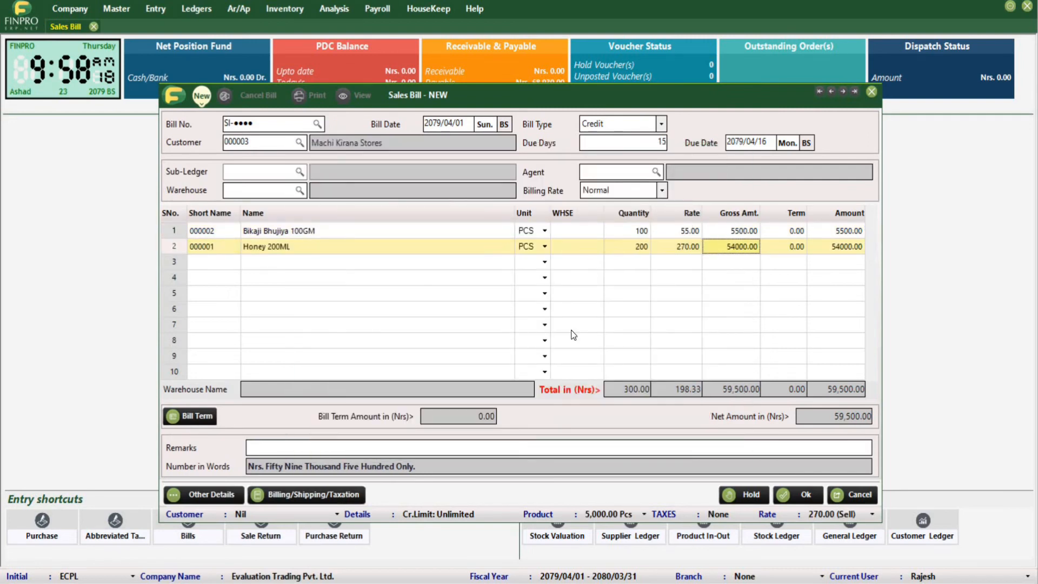
Apply a 2% discount in the sales bill terms and keep VAT at 13%.
key(Return)
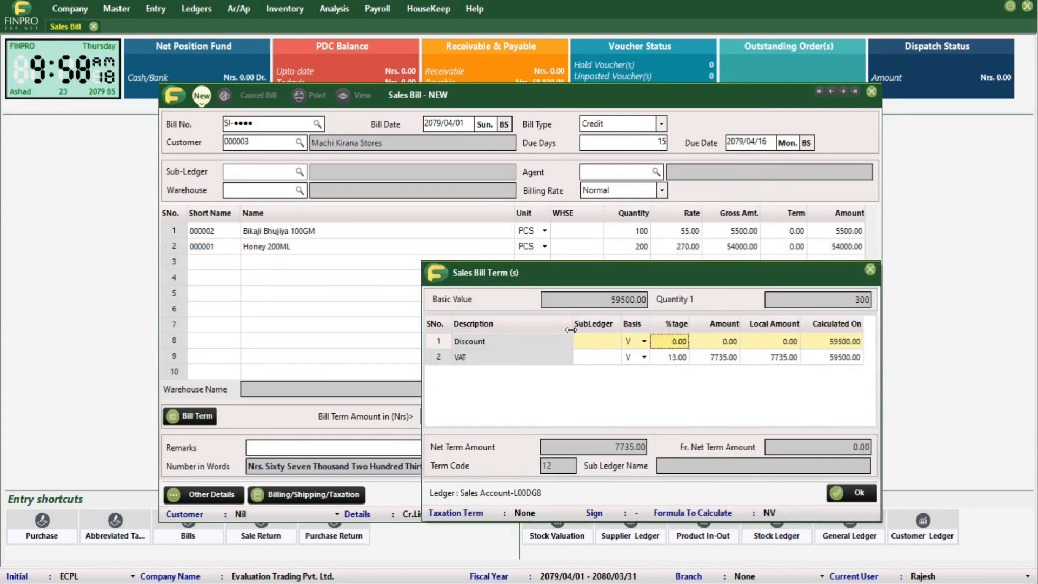
text(2)
key(Return)
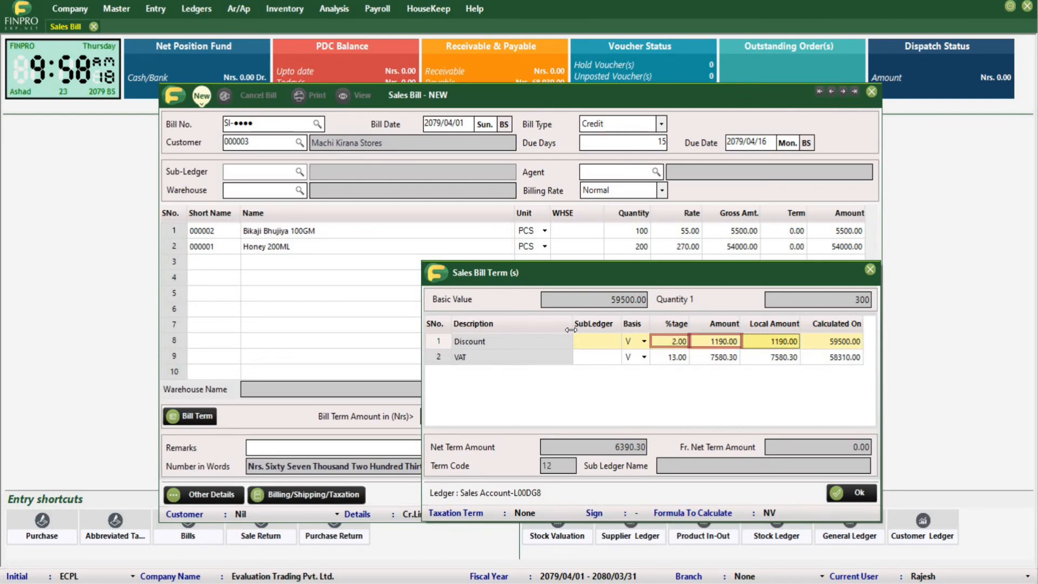
key(Return)
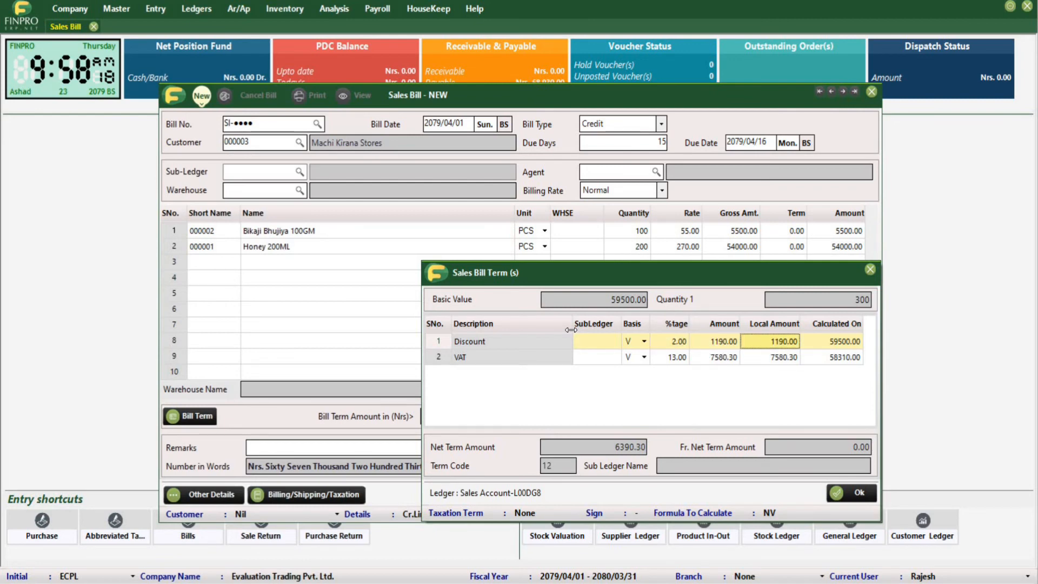
key(Return)
key(Return)
key(Return)
key(Return)
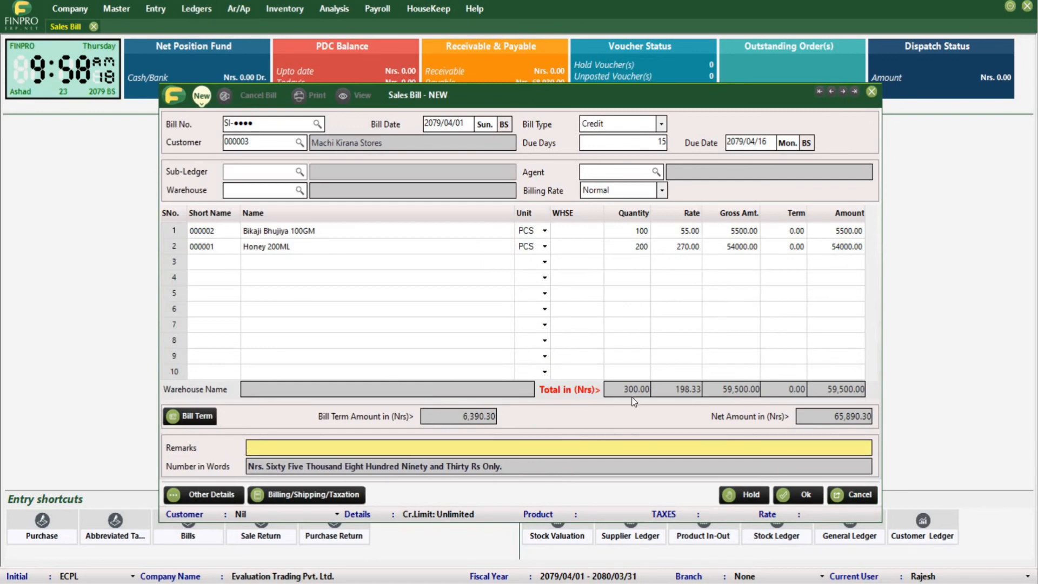
Save the sales bill, print two copies with the TaxInvoice design, and abandon the blank new bill.
click(809, 500)
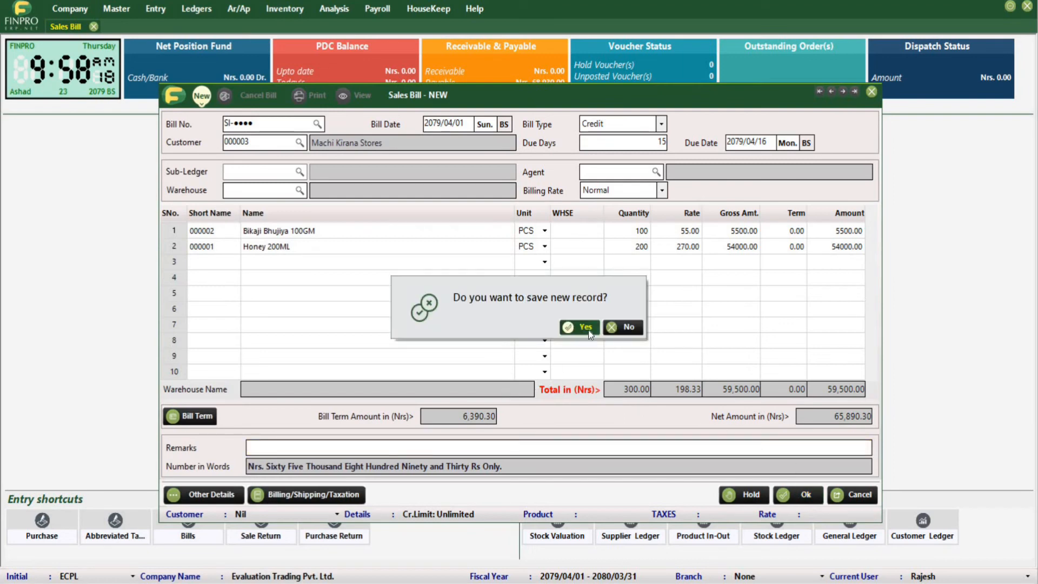
click(586, 328)
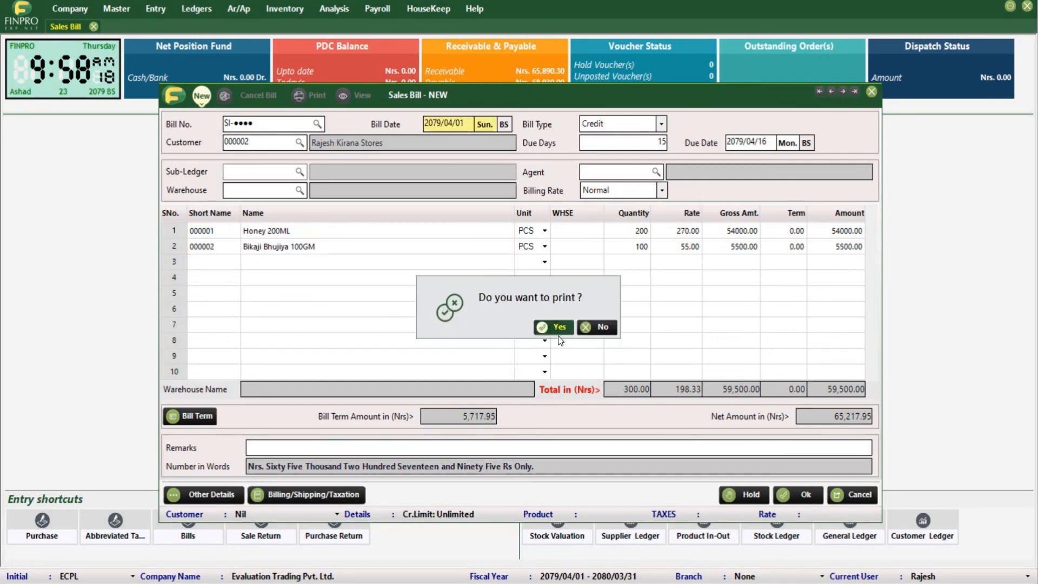
click(559, 332)
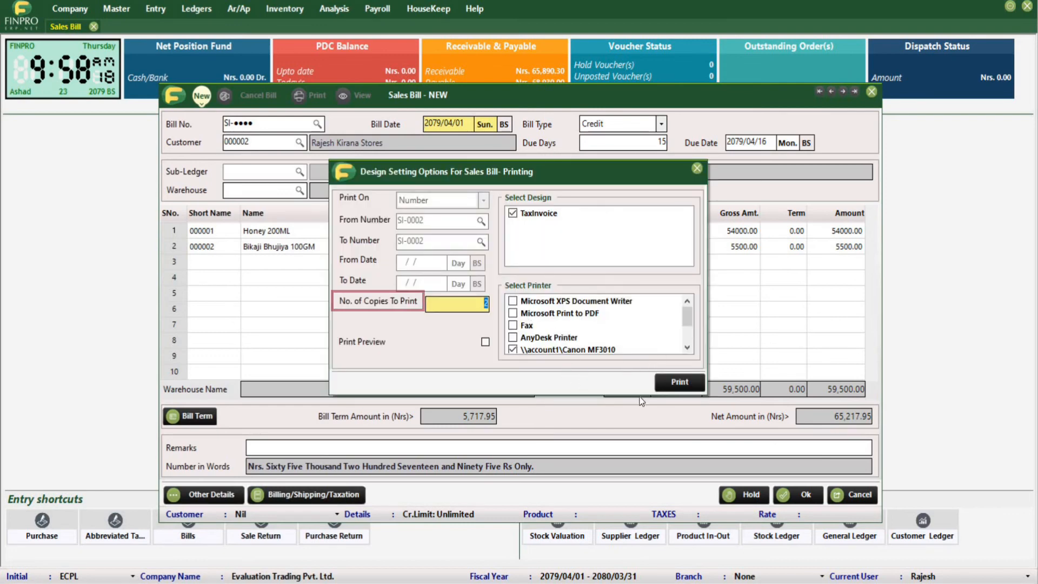
click(681, 384)
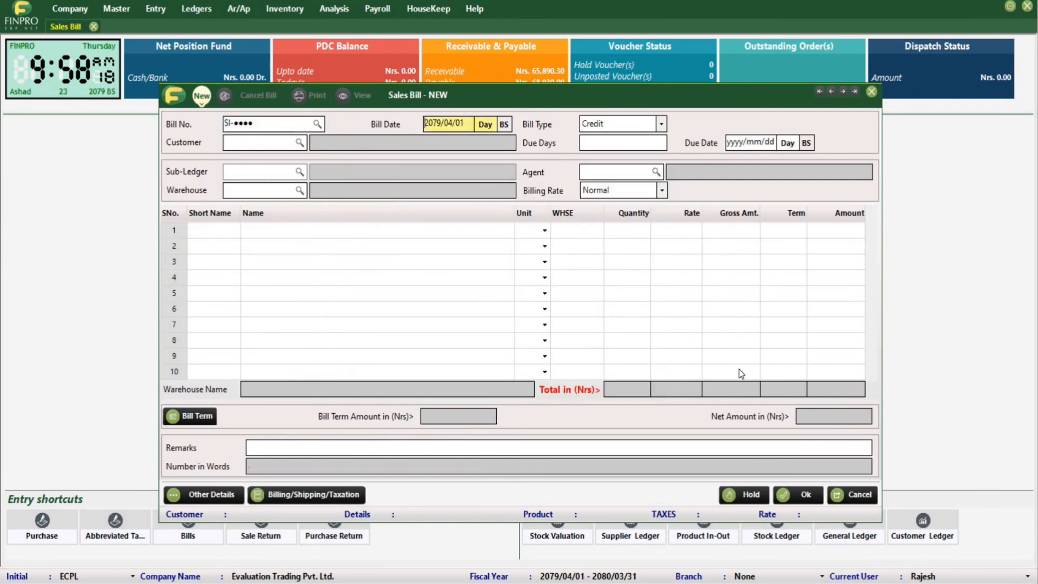
click(856, 498)
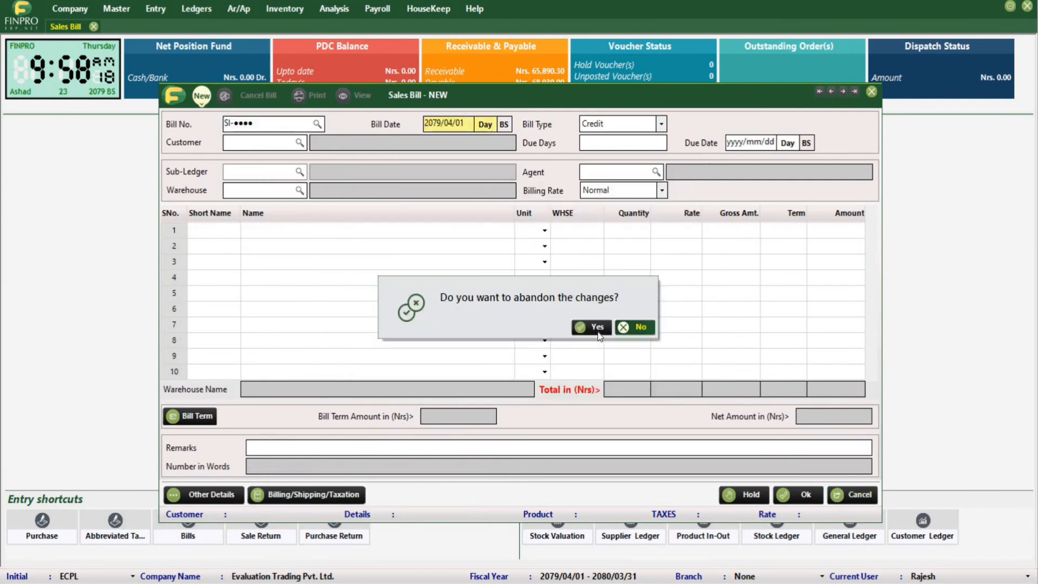
click(598, 329)
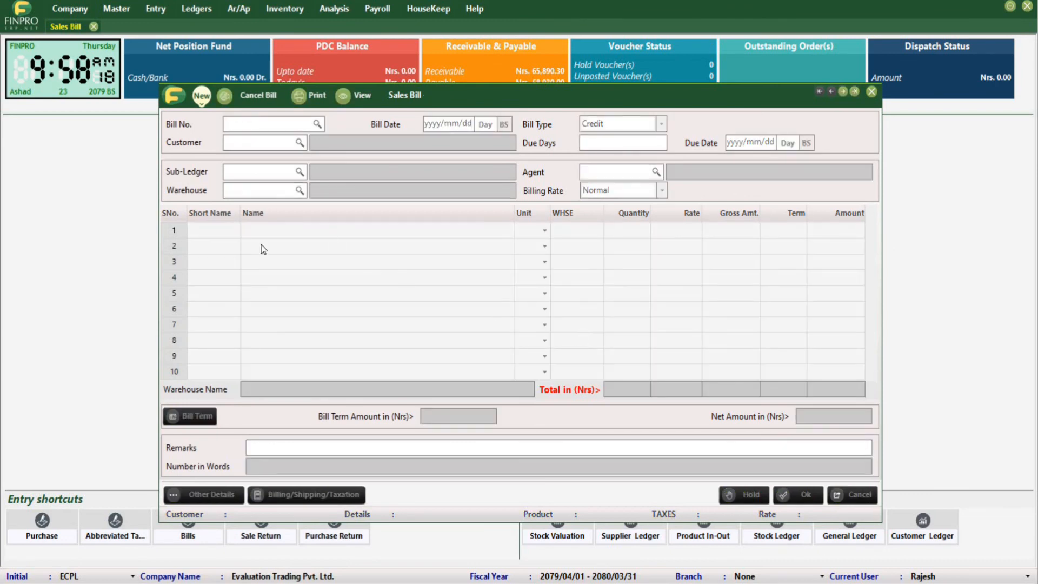
Cancel the Machi Kirana Stores sales bill with the cancel remark "Mistake Quantity".
click(256, 105)
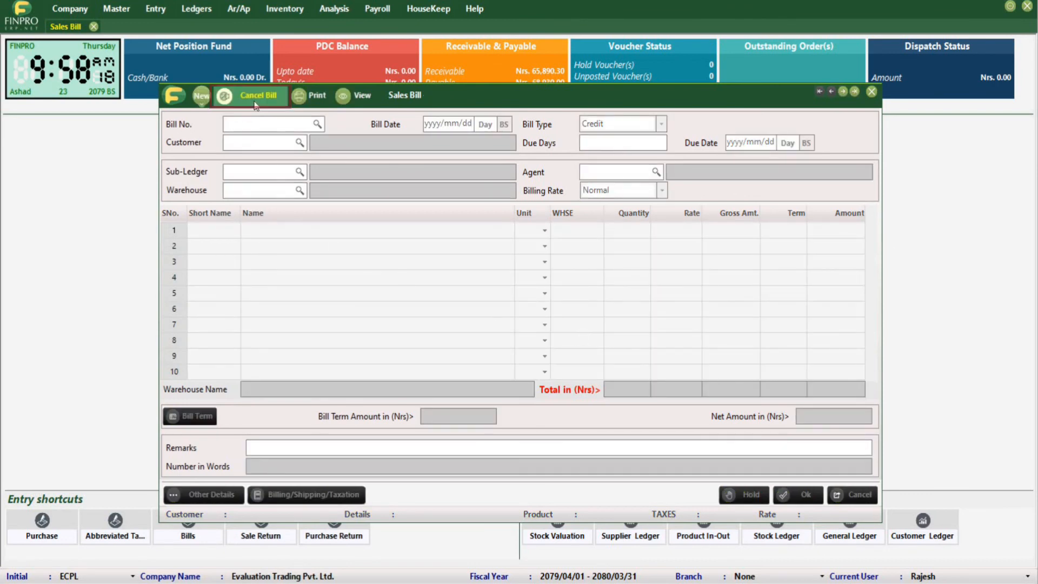
key(F1)
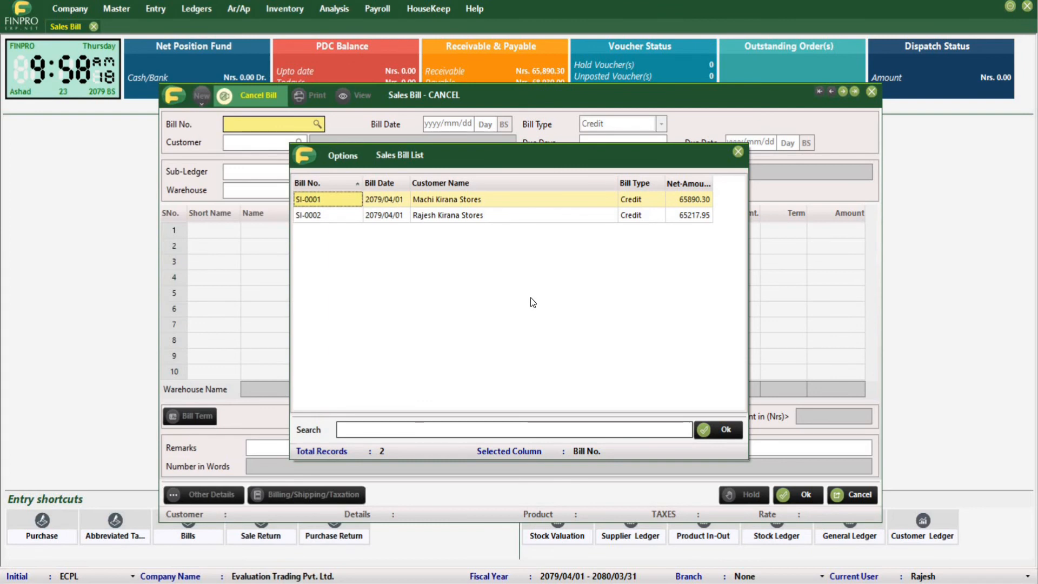
key(Return)
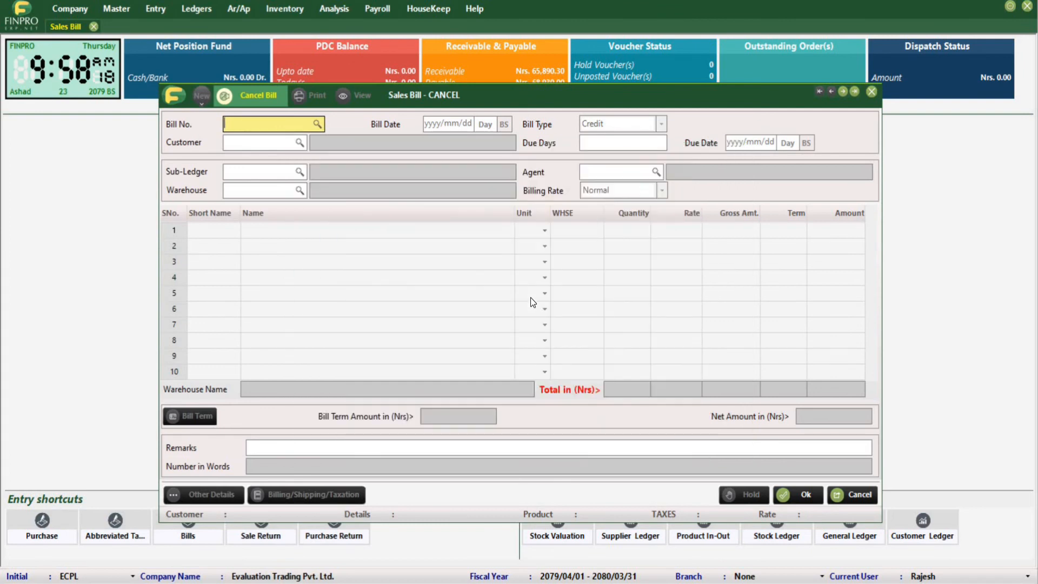
click(811, 496)
text(Mis)
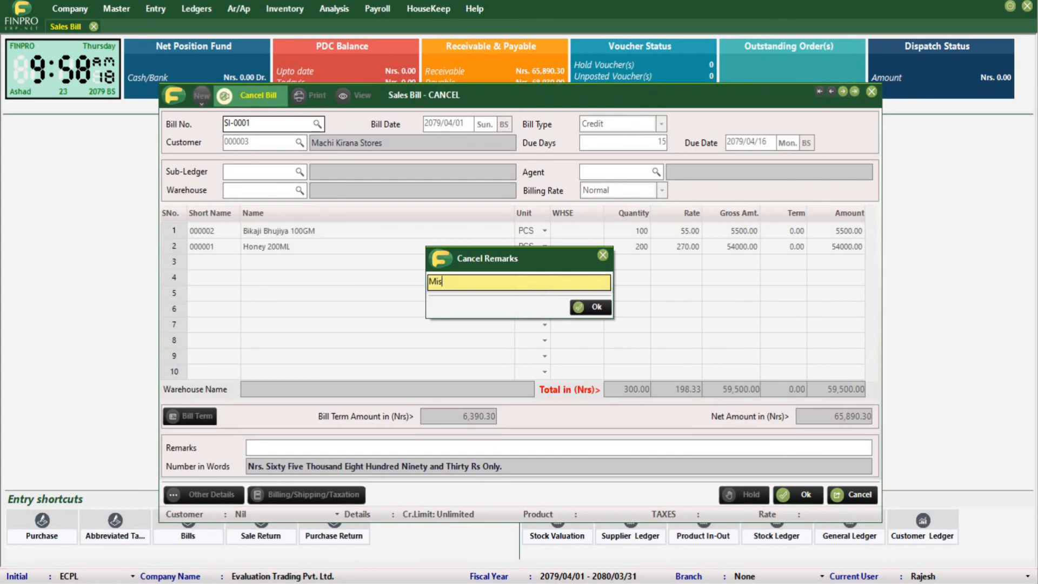
text(take Quantity)
click(596, 307)
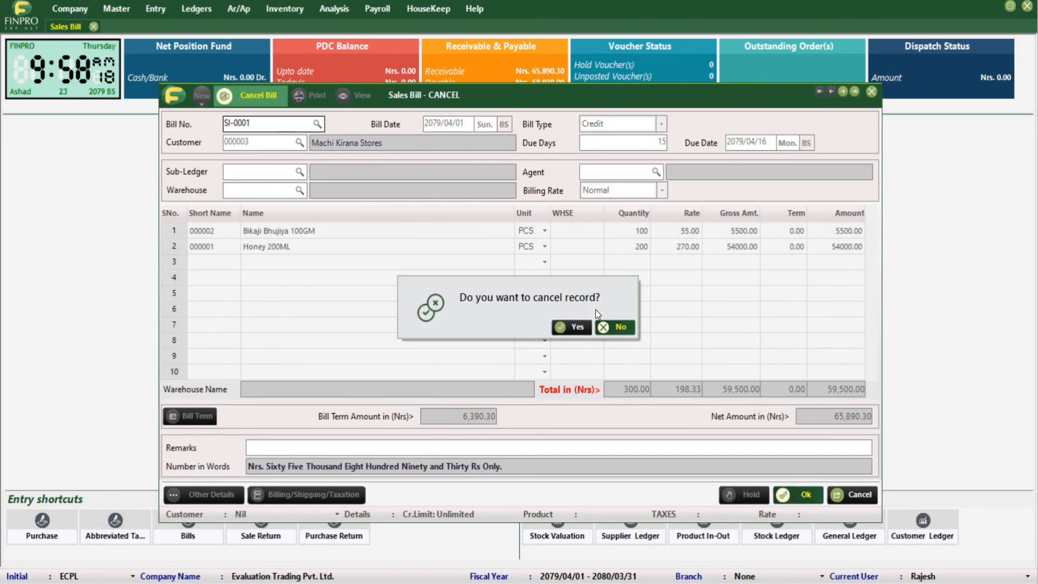
click(565, 327)
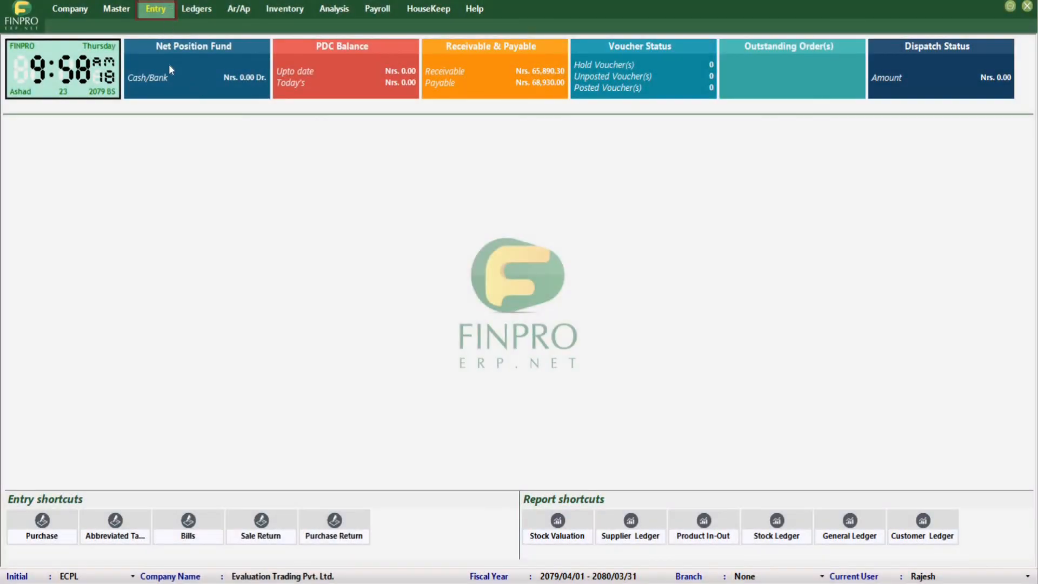
Start a new saleable-goods sales return dated 2079/04/01 of type Credit for customer Rajesh Kirana Stores.
click(168, 10)
mouse_move(171, 94)
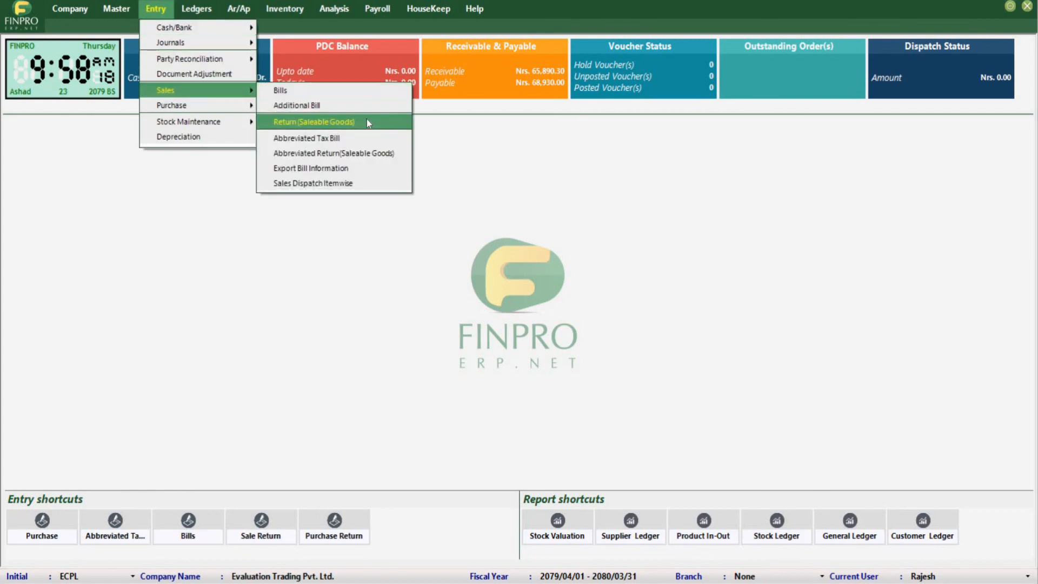
click(368, 121)
click(213, 108)
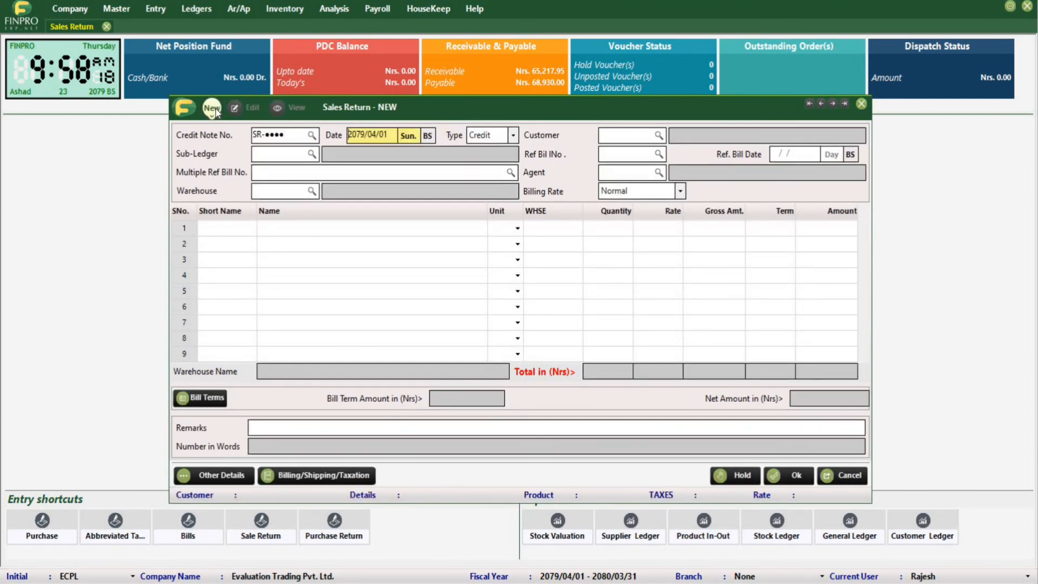
key(Return)
key(Return)
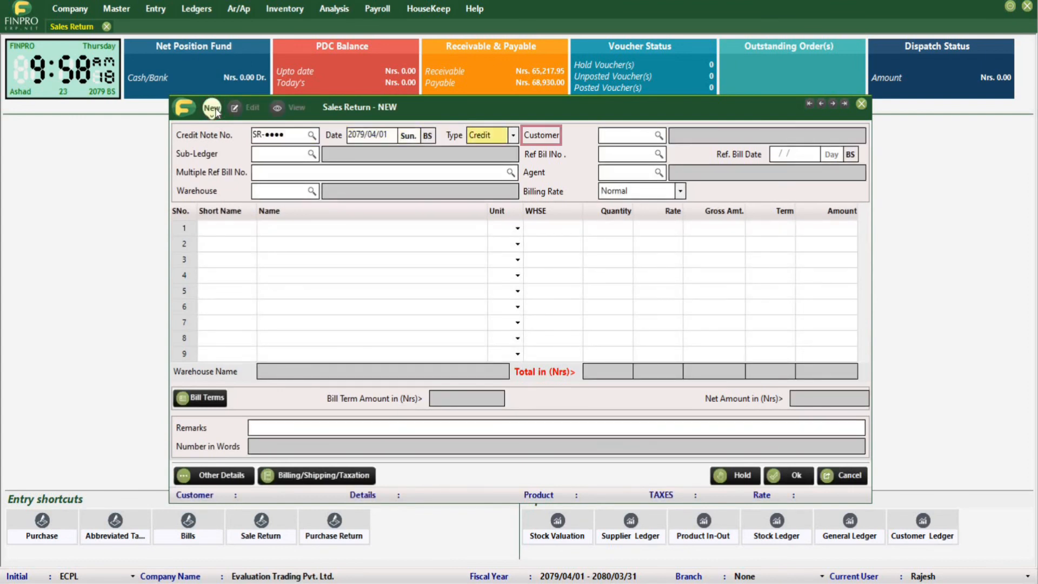
key(Return)
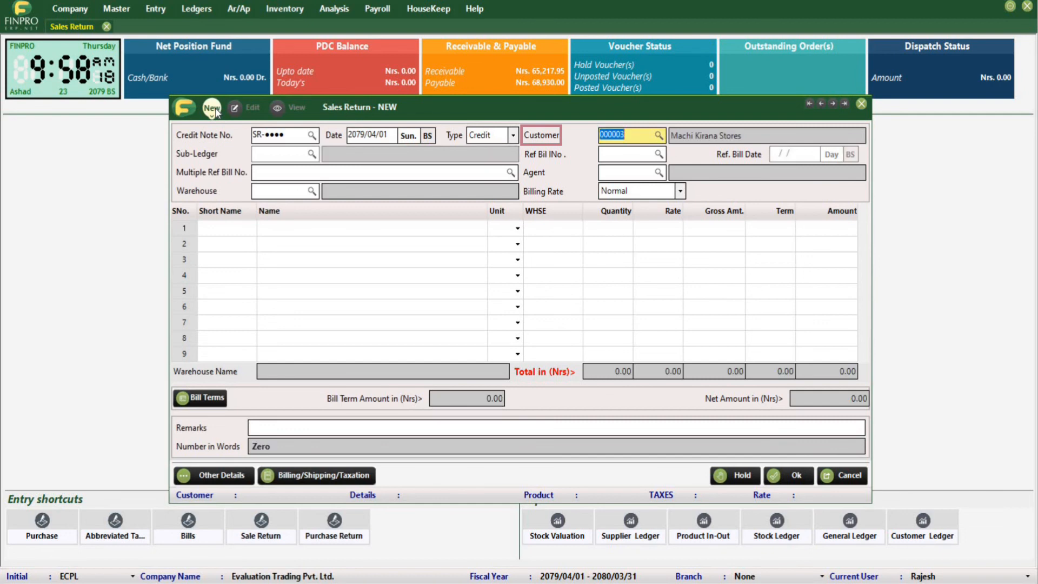
key(Down)
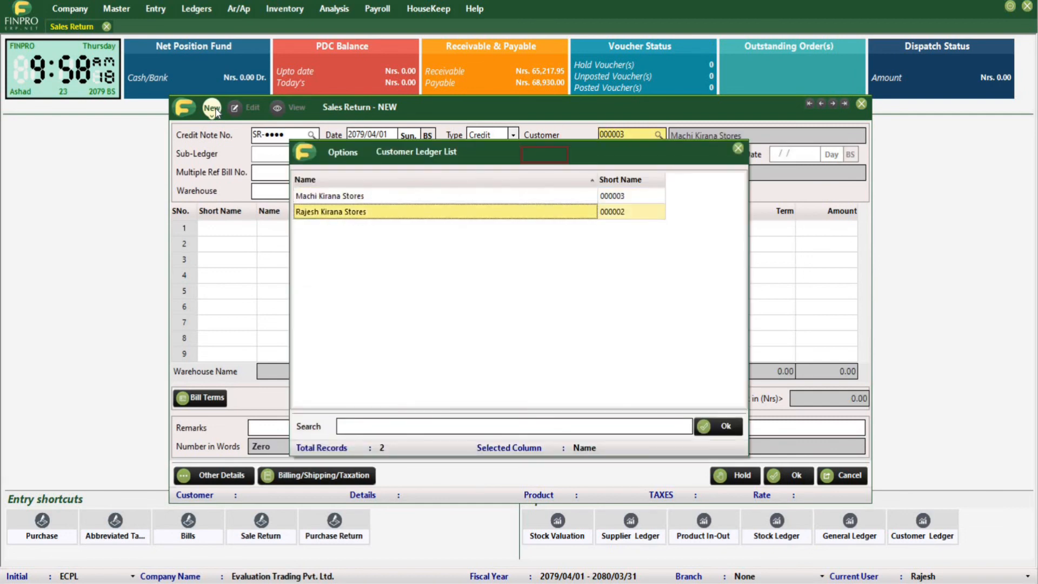
key(Return)
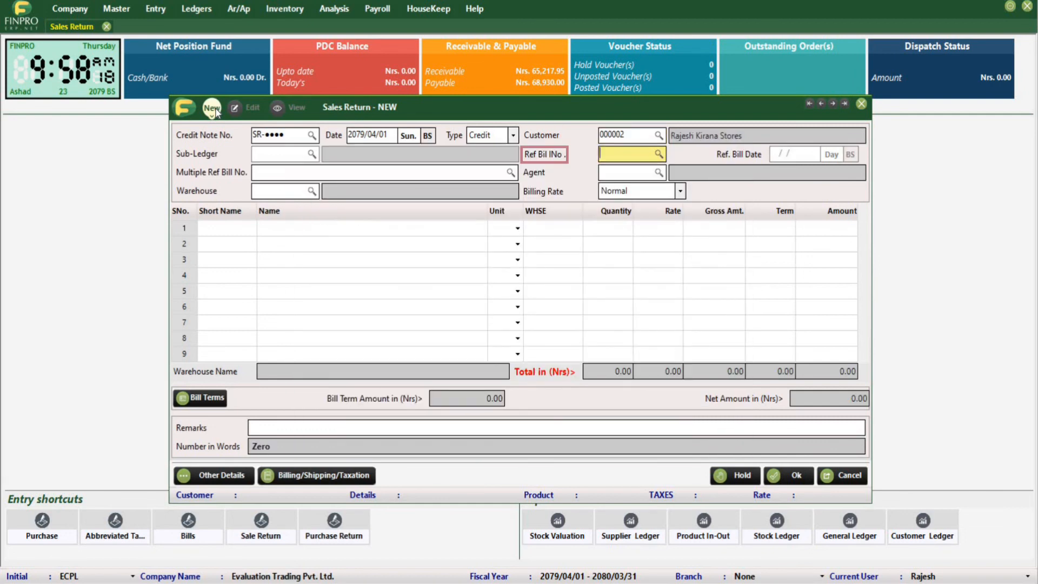
Load the customer's sales bill as the return's reference bill, leaving agent and warehouse blank and the billing rate Normal.
key(Return)
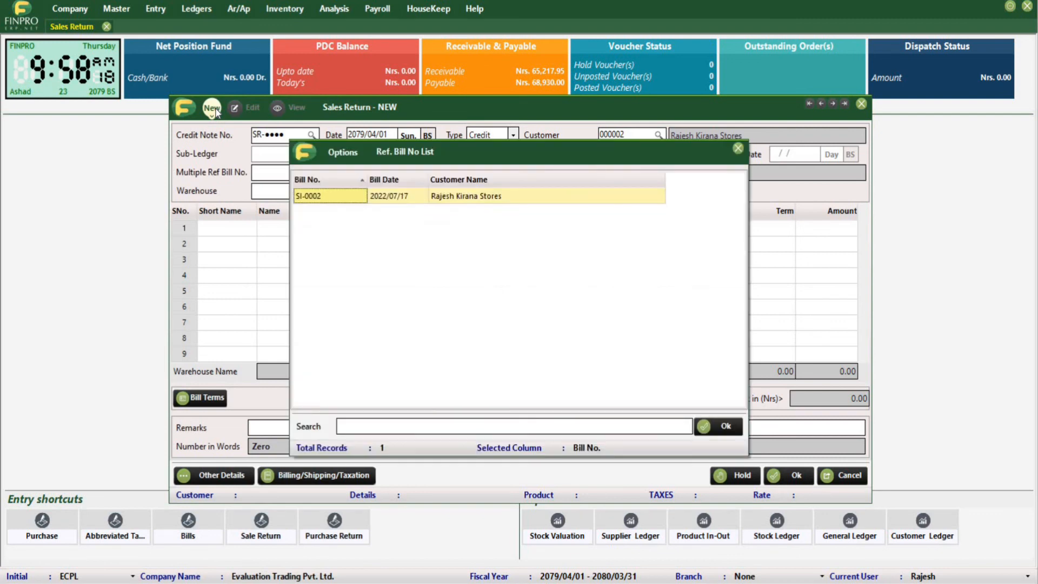
key(Return)
key(Return)
key(Return)
key(Return)
key(Return)
key(Return)
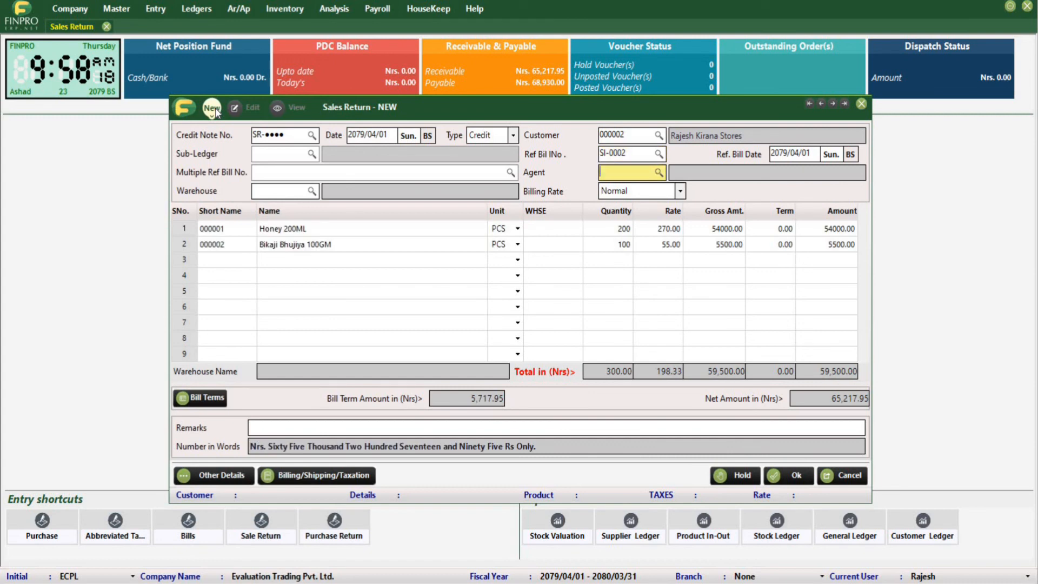
key(Return)
key(Return)
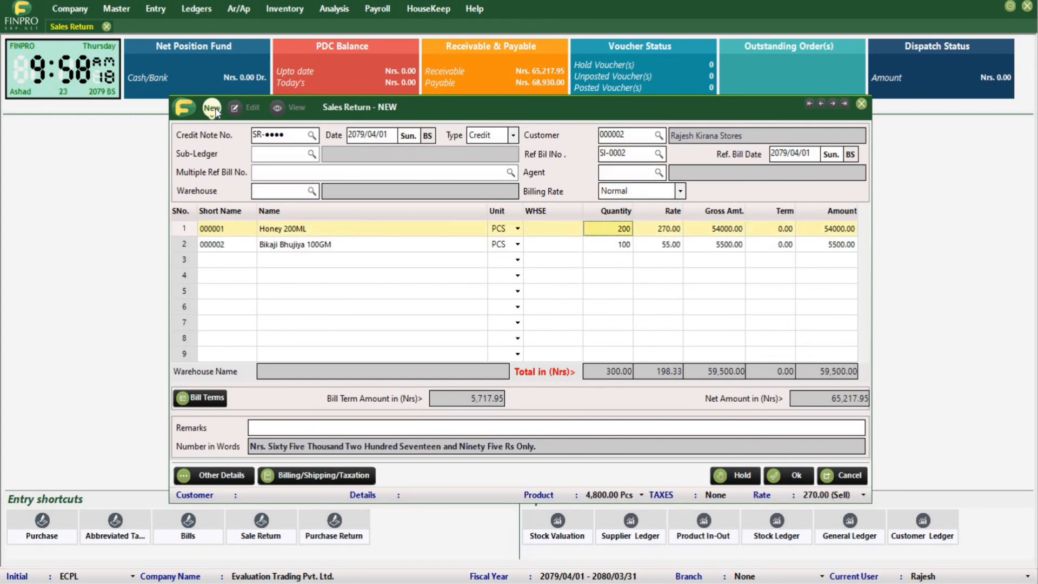
Set the returned Honey 200ML quantity to 100 at stock rate 145, and remove the Bikaji Bhujiya 100GM row.
text(100)
key(Return)
key(Return)
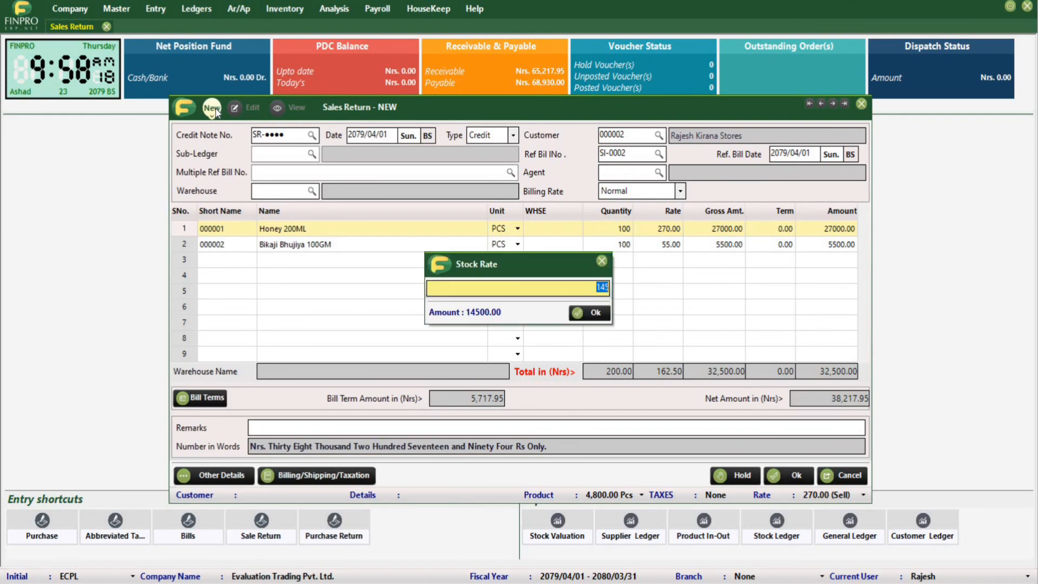
key(Return)
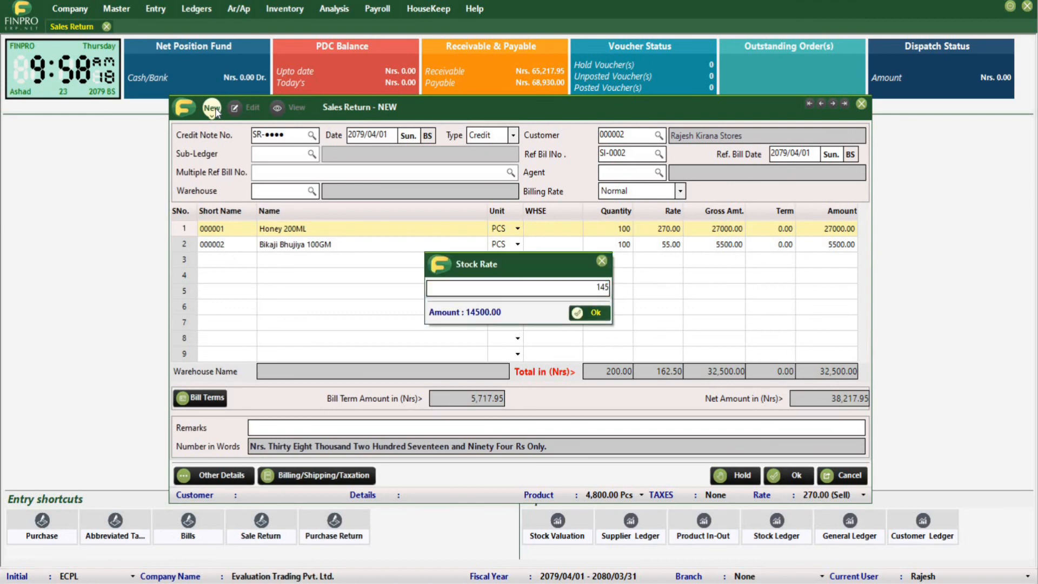
key(Return)
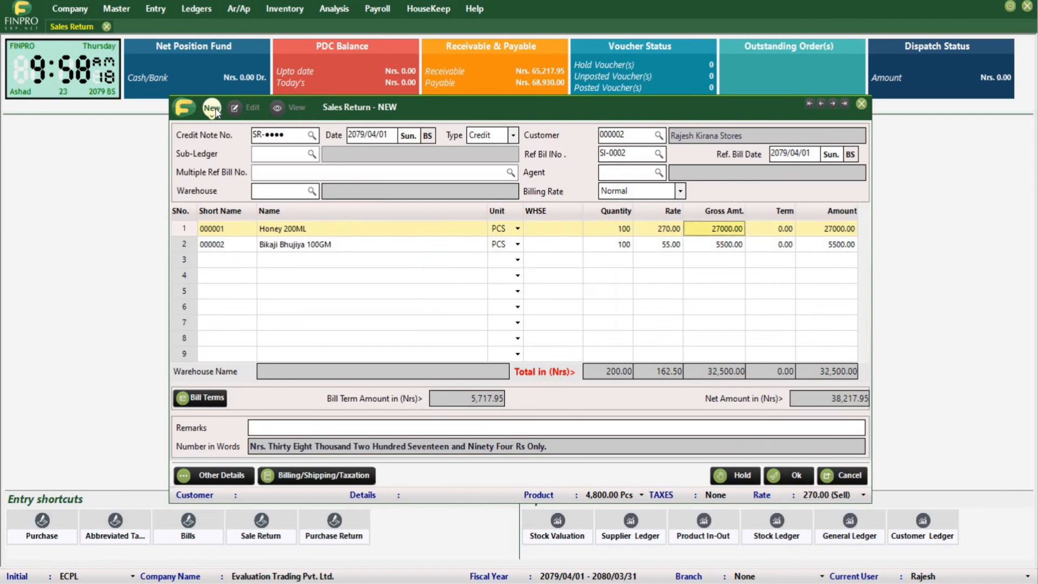
key(ctrl+d)
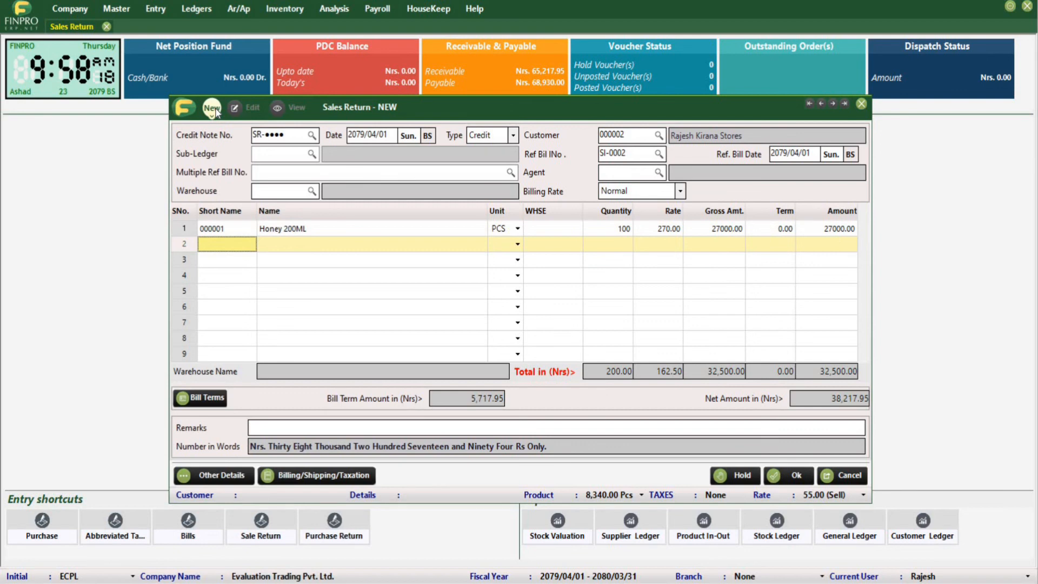
Accept the return terms with 3% discount and 13% VAT, and save the sales return.
click(201, 398)
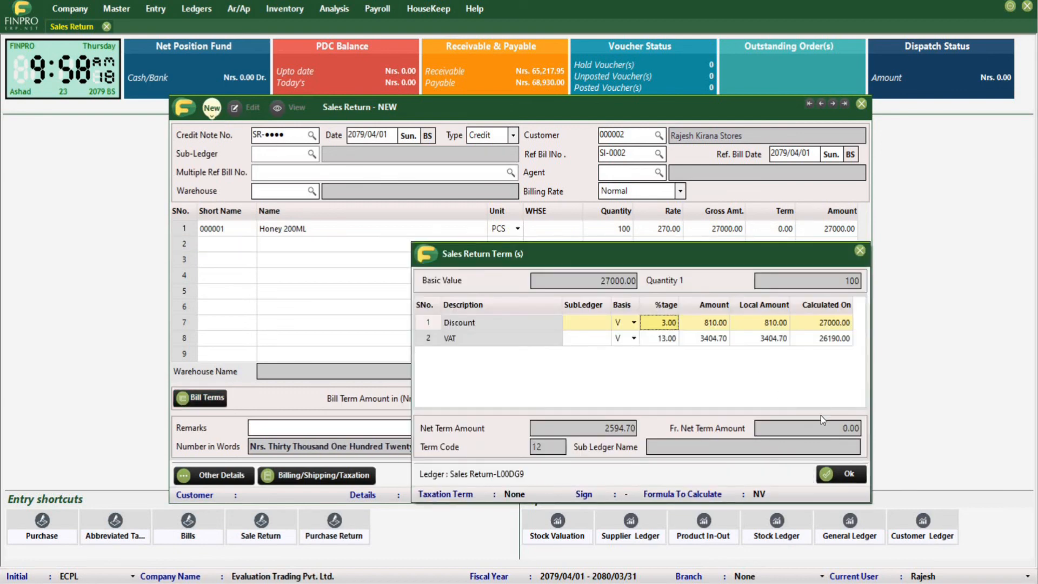
click(838, 474)
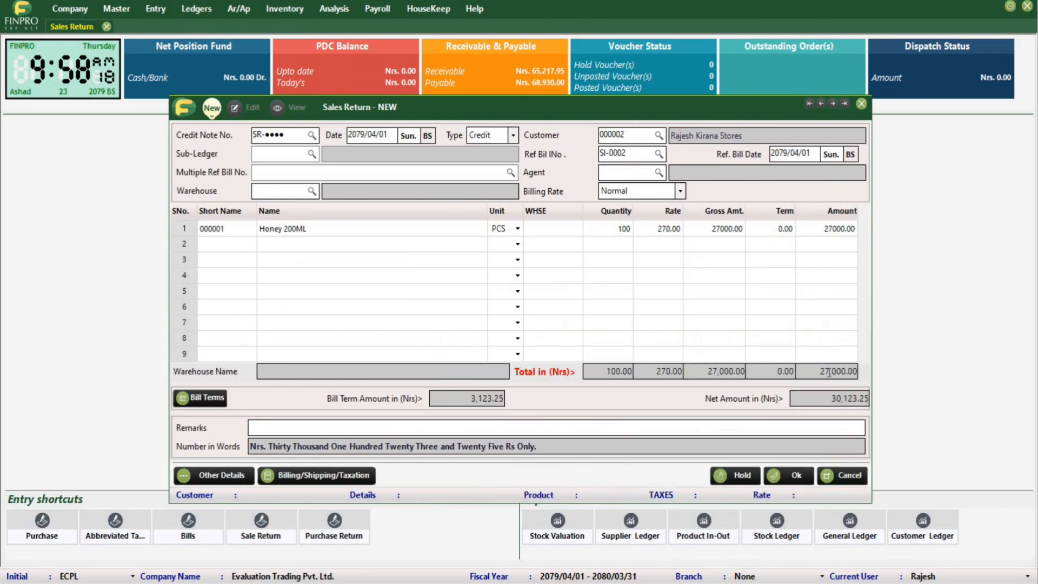
click(795, 474)
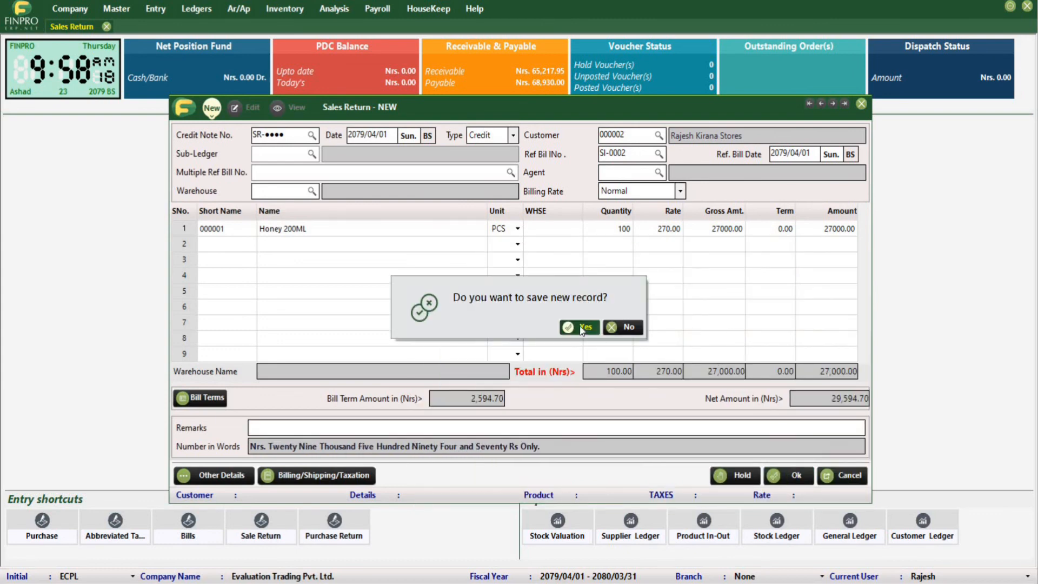
click(582, 328)
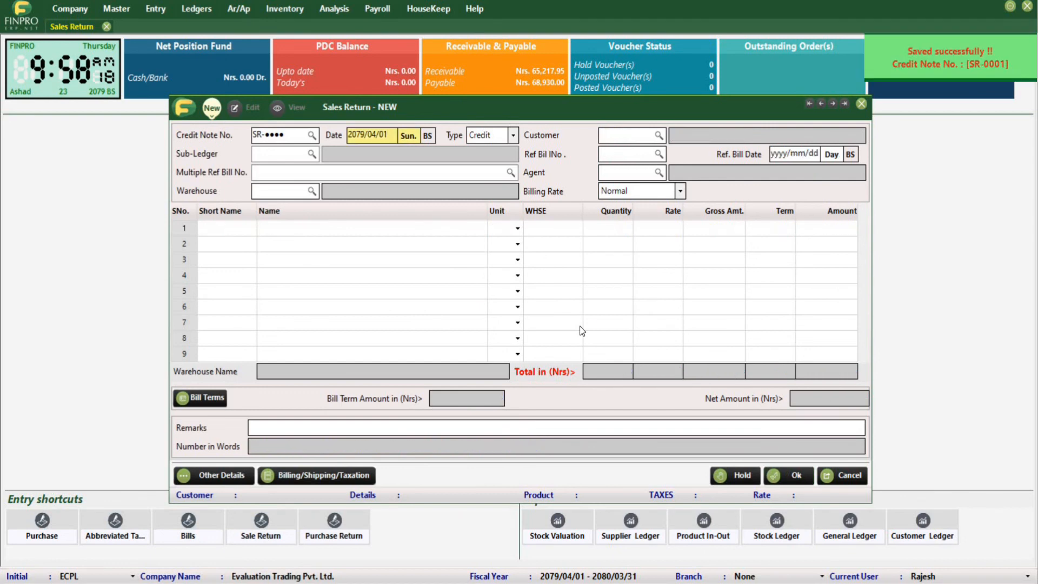